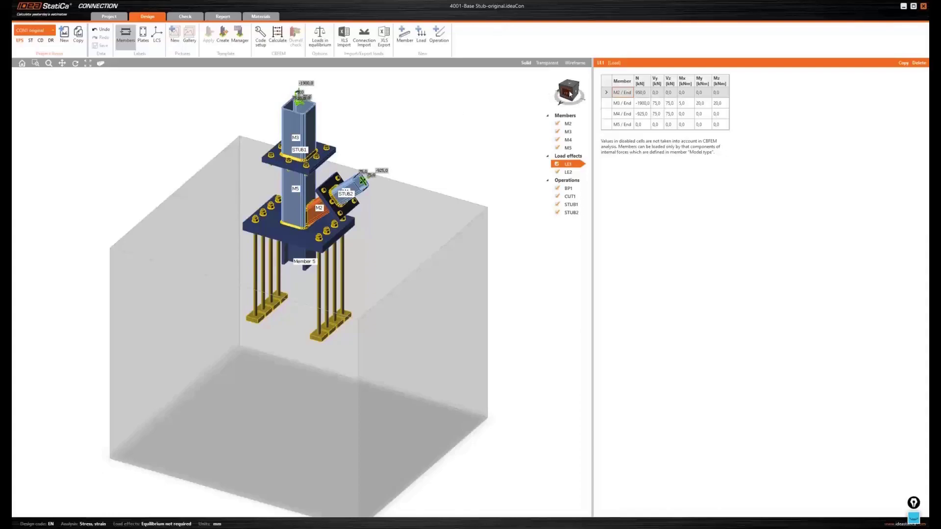
Run the CBFEM calculation for the CON1 original connection.
{"action": "left_click_drag", "start_coordinate": [567, 91], "coordinate": [562, 91]}
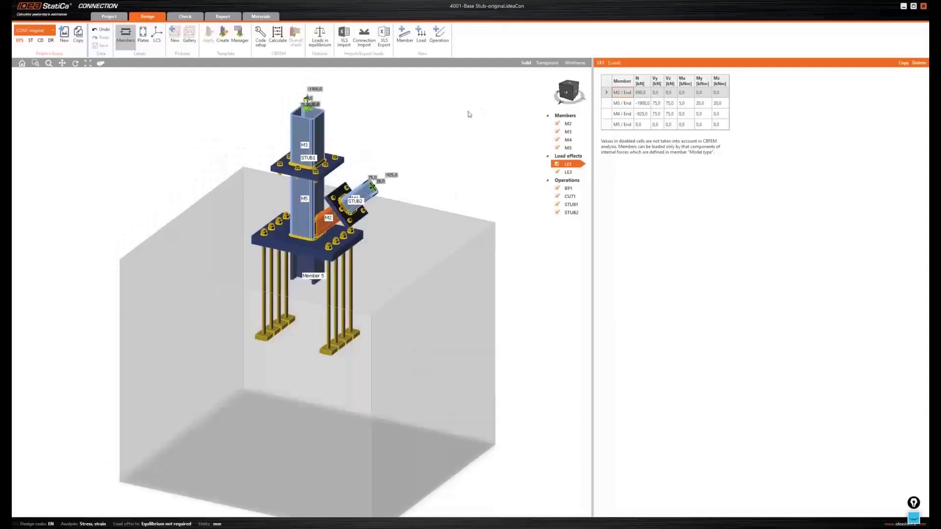
{"action": "left_click", "coordinate": [278, 34]}
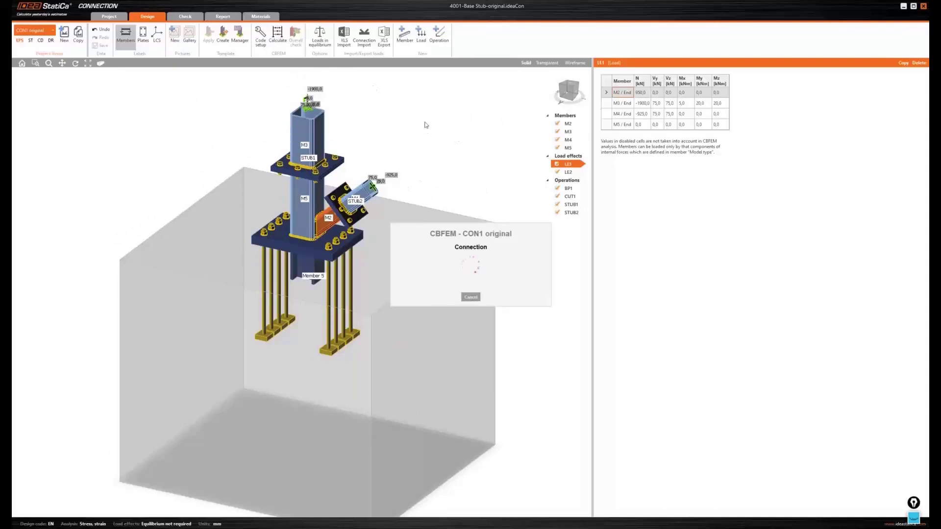
Switch to the 4001-Base Stub-ch project and open its check results.
{"action": "key", "text": "alt+Tab"}
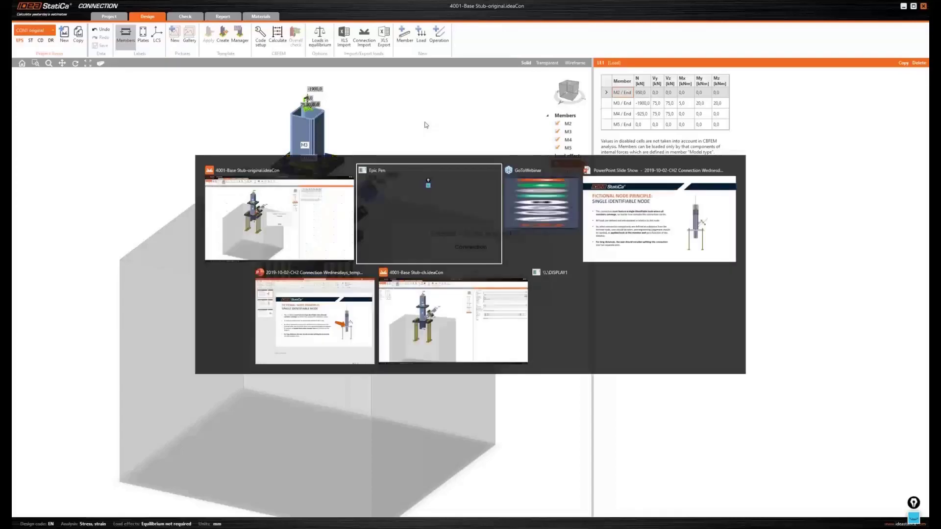
{"action": "key", "text": "alt+Tab"}
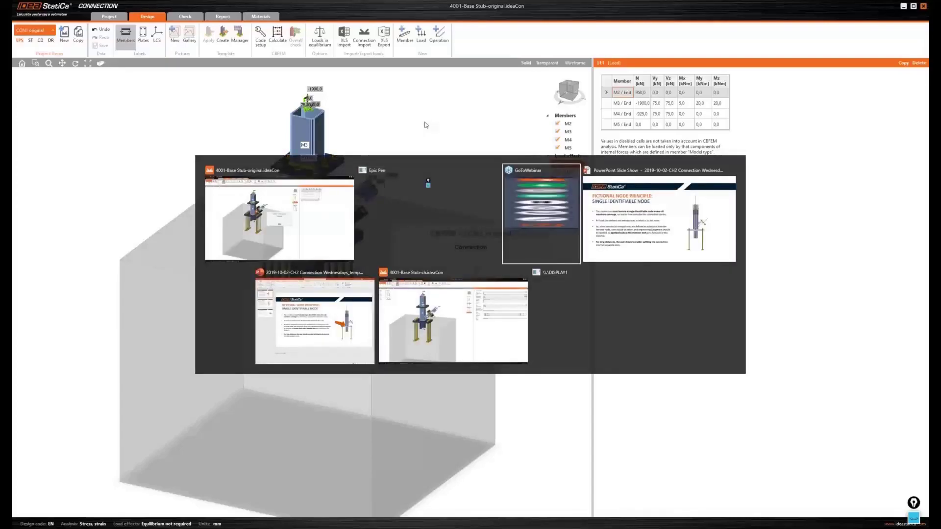
{"action": "key", "text": "alt+Tab"}
{"action": "key", "text": "alt+Tab"}
{"action": "key", "text": "alt+Tab"}
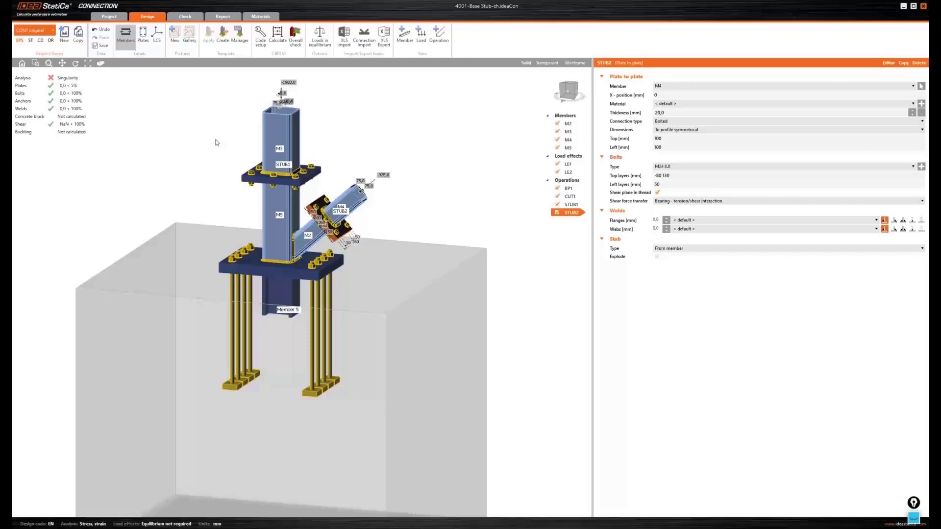
{"action": "scroll", "coordinate": [218, 140], "scroll_direction": "up", "scroll_amount": 2}
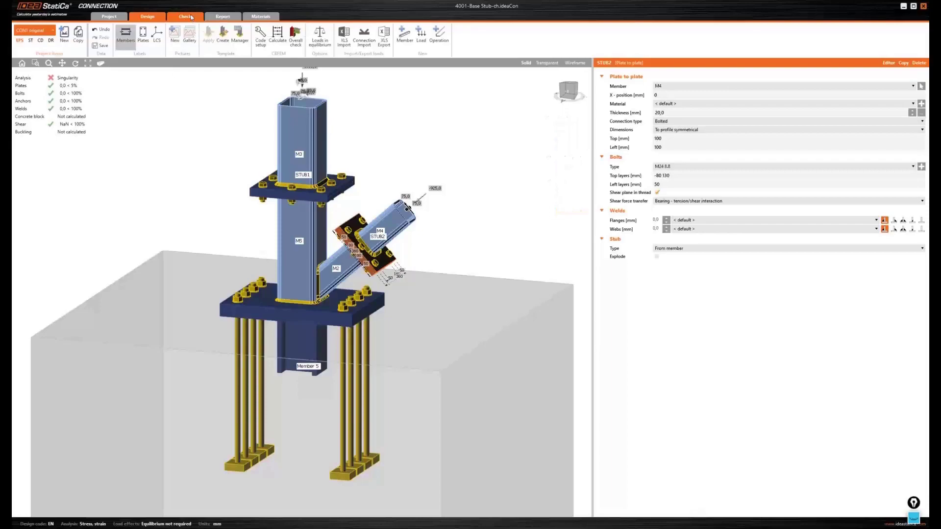
{"action": "left_click", "coordinate": [191, 17]}
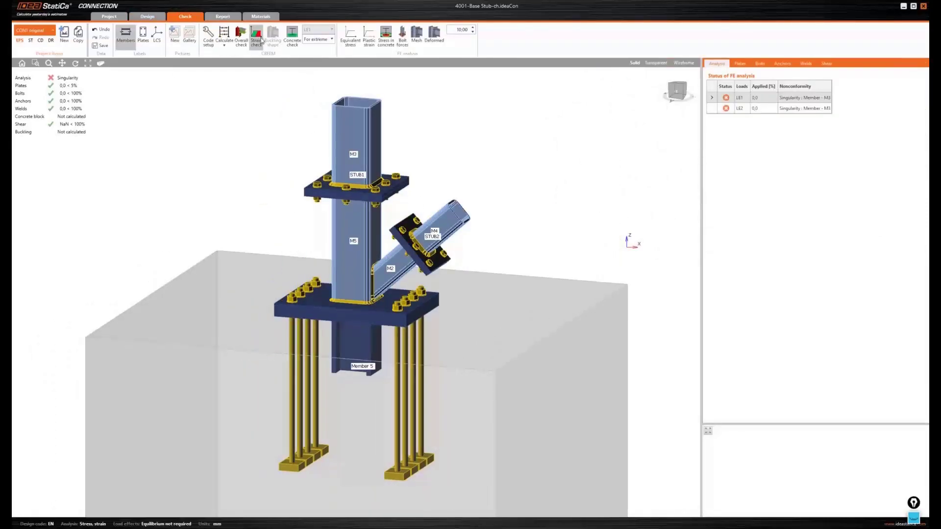
Display the strain check together with the finite element mesh and the deformed shape.
{"action": "left_click", "coordinate": [261, 45]}
{"action": "left_click", "coordinate": [243, 44]}
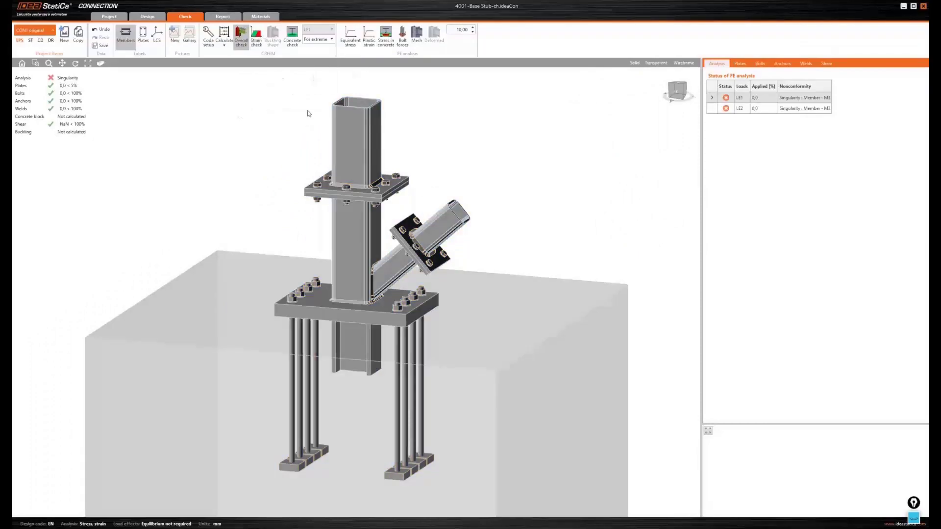
{"action": "scroll", "coordinate": [309, 113], "scroll_direction": "down", "scroll_amount": 2}
{"action": "scroll", "coordinate": [387, 120], "scroll_direction": "down", "scroll_amount": 1}
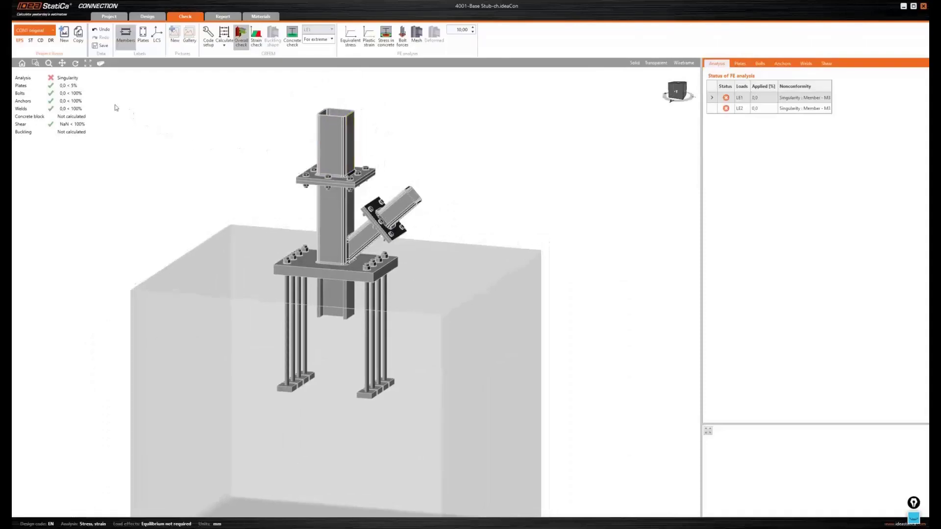
{"action": "left_click", "coordinate": [417, 42]}
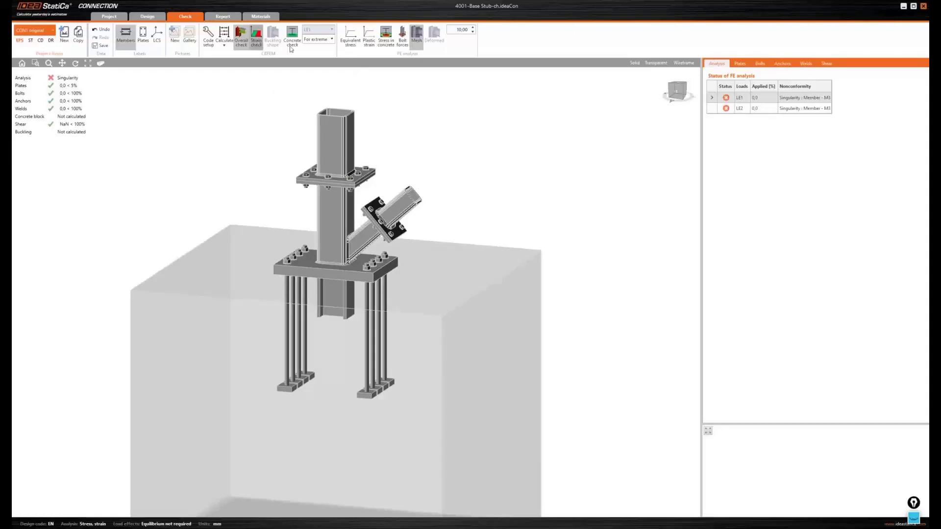
{"action": "left_click", "coordinate": [246, 43]}
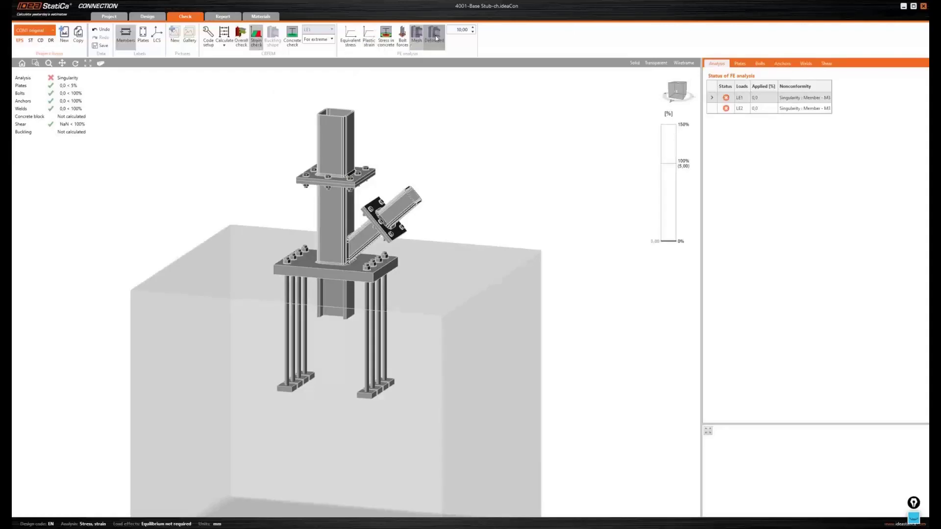
{"action": "left_click", "coordinate": [435, 38]}
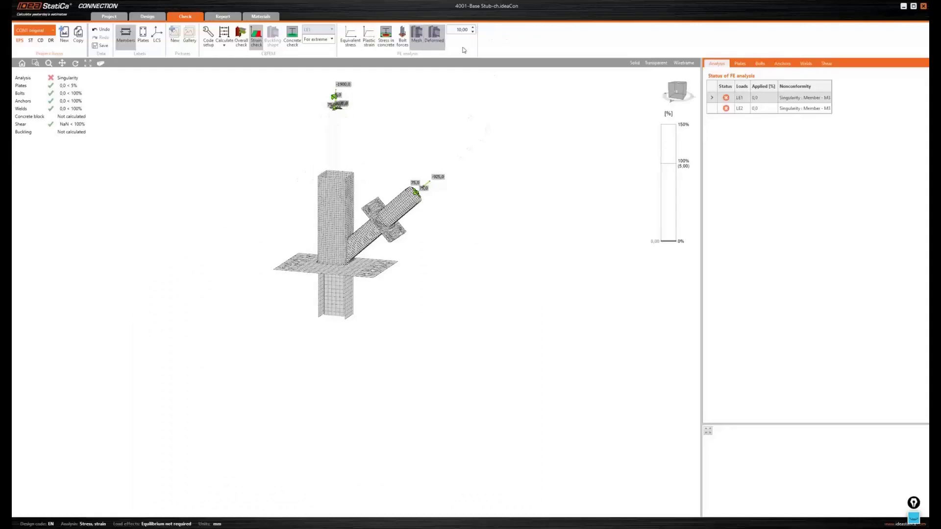
Reduce the deformation scale to 3.00 and further to 1.00 for the deformed mesh.
{"action": "double_click", "coordinate": [463, 31]}
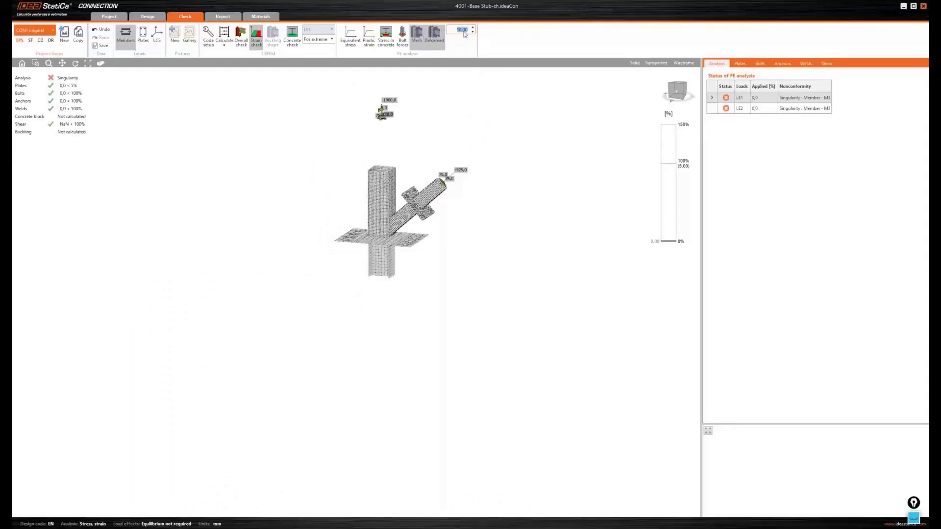
{"action": "type", "text": "3,00"}
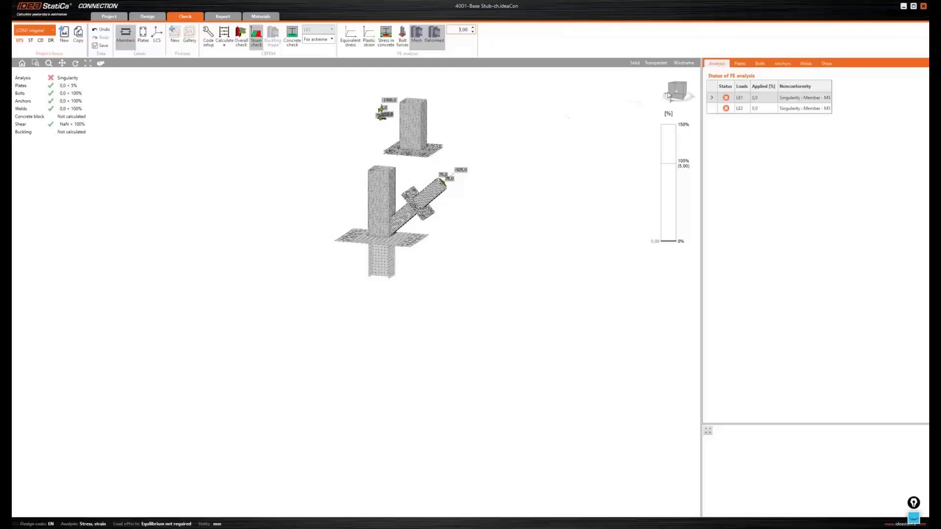
{"action": "left_click_drag", "start_coordinate": [675, 92], "coordinate": [664, 89]}
{"action": "middle_click_drag", "start_coordinate": [489, 135], "coordinate": [489, 166]}
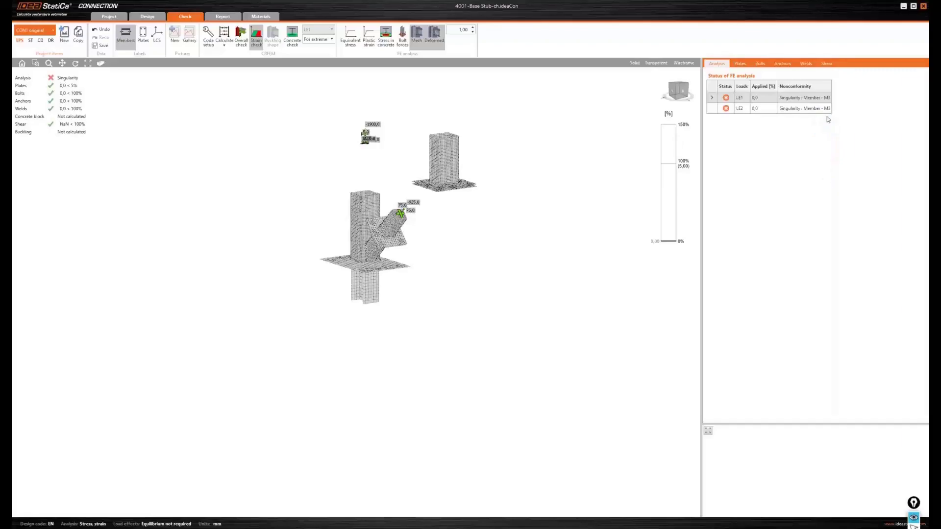
Examine the deformed mesh around the STUB1 end plates of the upper column from close up and from the side.
{"action": "left_click", "coordinate": [678, 91]}
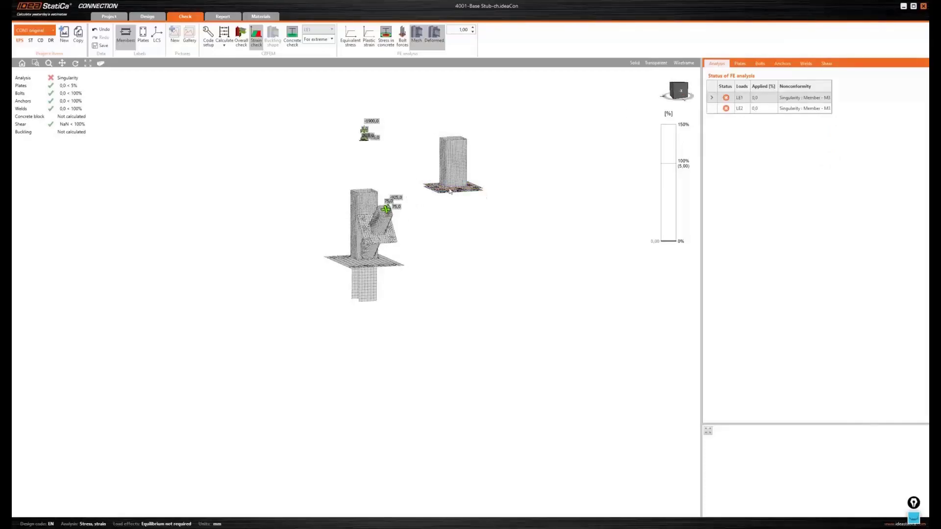
{"action": "scroll", "coordinate": [459, 185], "scroll_direction": "up", "scroll_amount": 2}
{"action": "scroll", "coordinate": [460, 186], "scroll_direction": "up", "scroll_amount": 3}
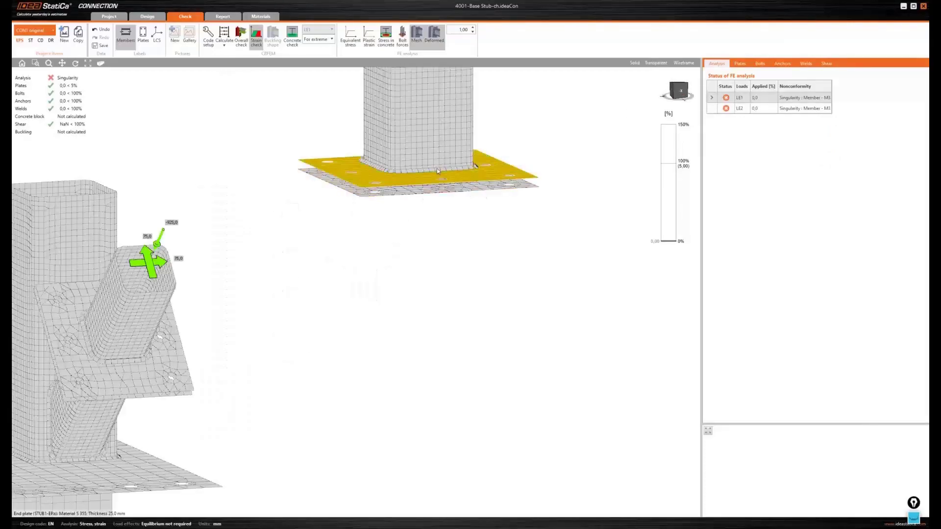
{"action": "scroll", "coordinate": [435, 169], "scroll_direction": "up", "scroll_amount": 3}
{"action": "left_click", "coordinate": [680, 89]}
{"action": "left_click_drag", "start_coordinate": [680, 90], "coordinate": [681, 91]}
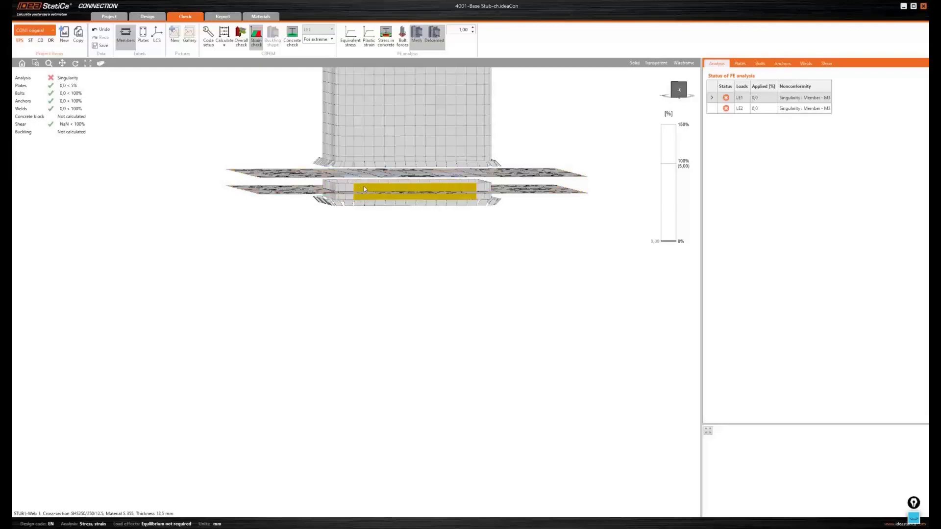
{"action": "middle_click_drag", "start_coordinate": [392, 164], "coordinate": [349, 248]}
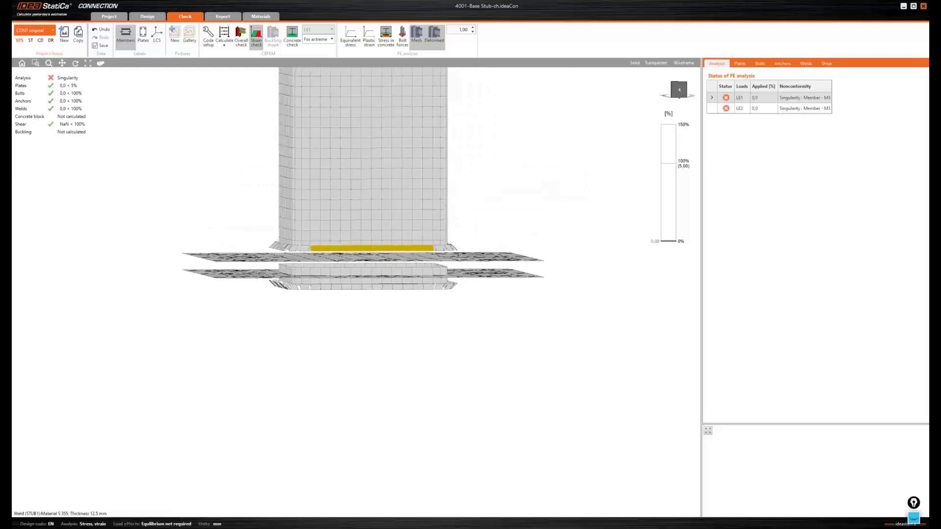
{"action": "scroll", "coordinate": [405, 248], "scroll_direction": "down", "scroll_amount": 3}
{"action": "scroll", "coordinate": [386, 248], "scroll_direction": "down", "scroll_amount": 3}
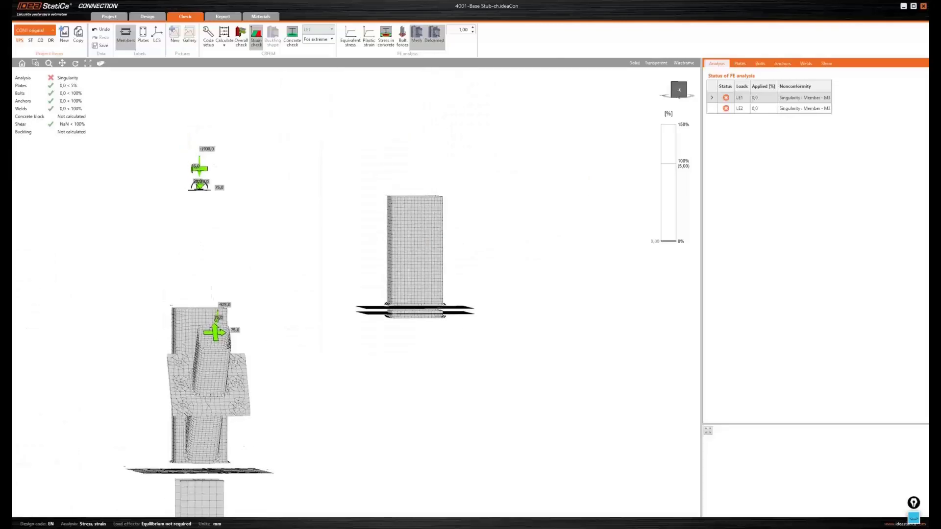
Switch back to the 4001-Base Stub-original project and set member M3's offset ex to 0 mm.
{"action": "key", "text": "alt+Tab"}
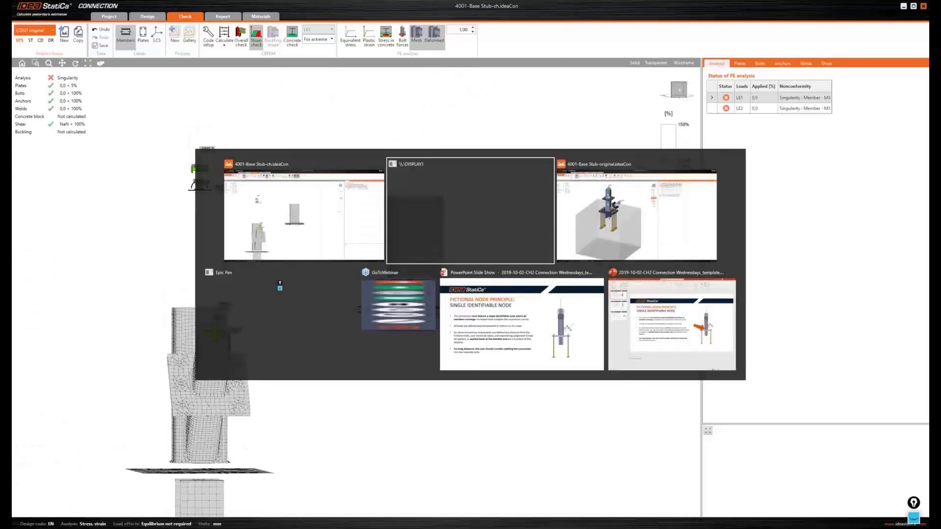
{"action": "key", "text": "alt+Tab"}
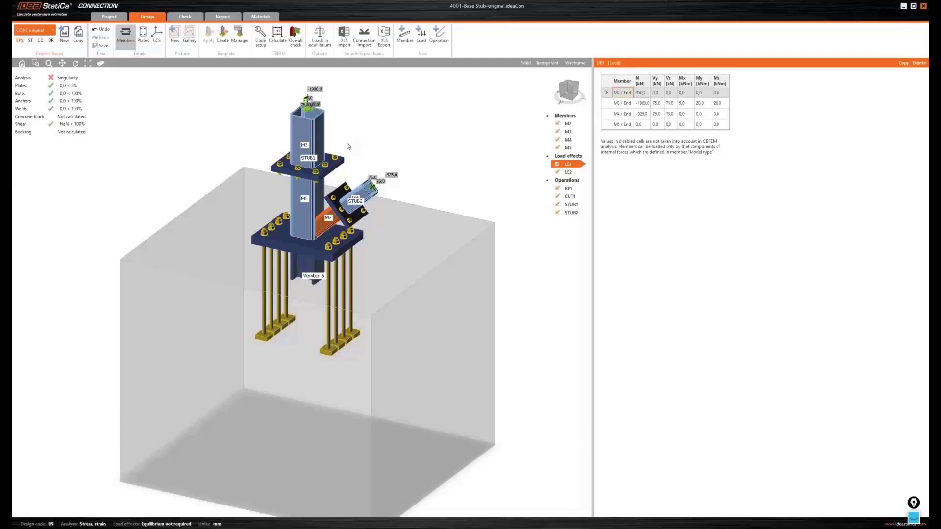
{"action": "left_click", "coordinate": [569, 133]}
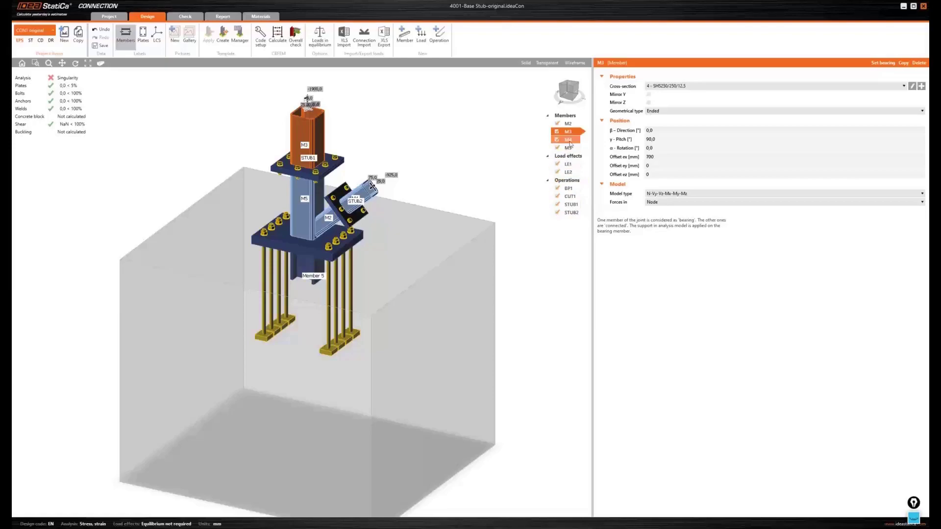
{"action": "left_click", "coordinate": [624, 156]}
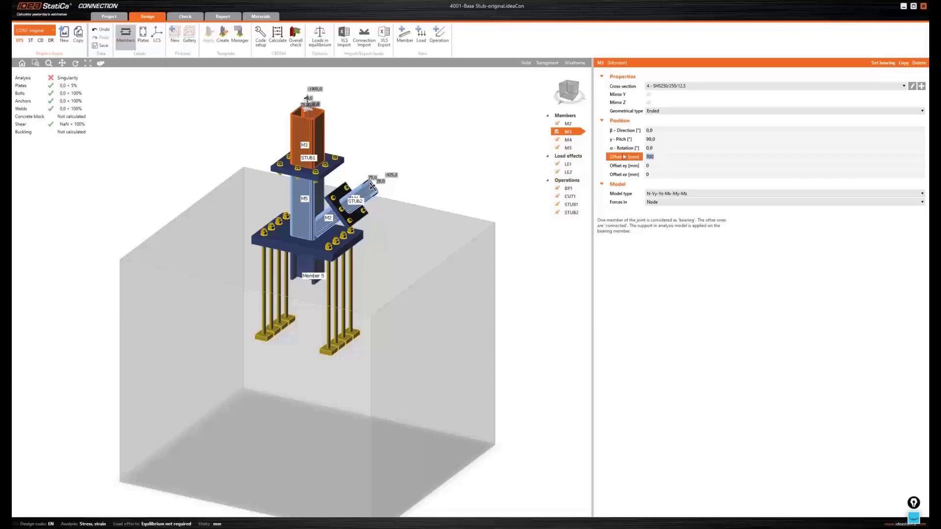
{"action": "type", "text": "0"}
{"action": "key", "text": "Tab"}
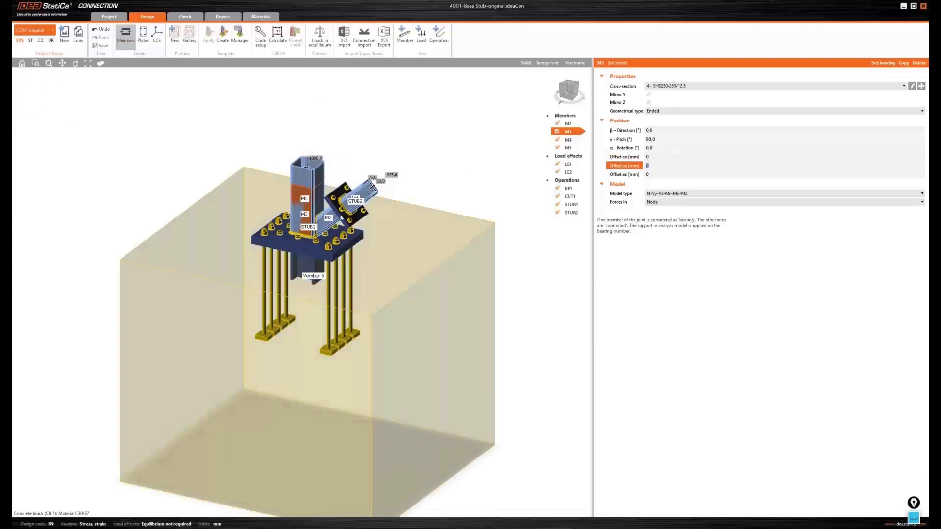
{"action": "scroll", "coordinate": [321, 218], "scroll_direction": "up", "scroll_amount": 1}
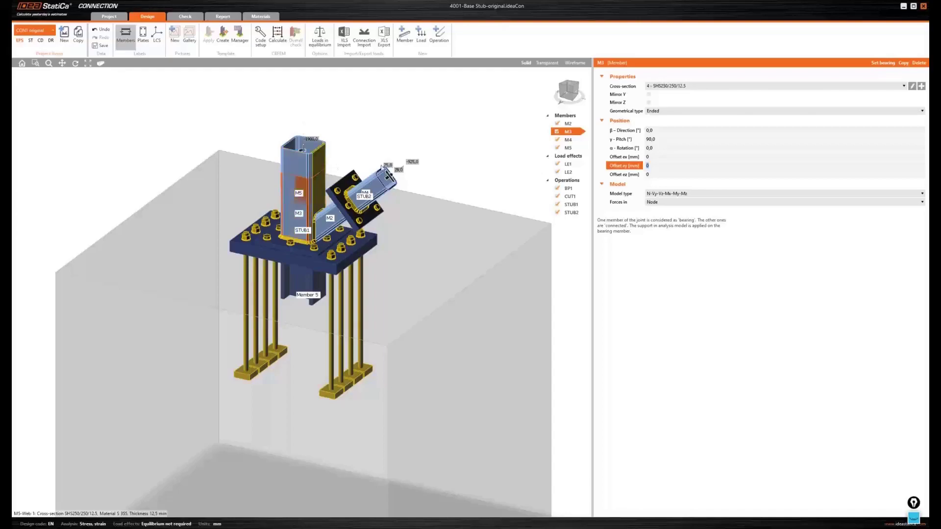
Set the X-position of the STUB1 plate-to-plate operation to 700 mm.
{"action": "left_click", "coordinate": [571, 205]}
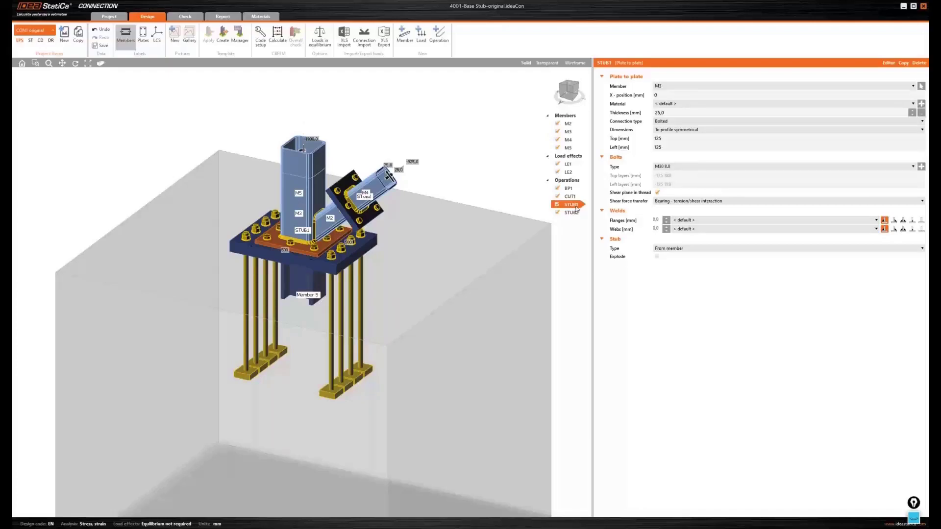
{"action": "left_click", "coordinate": [657, 95]}
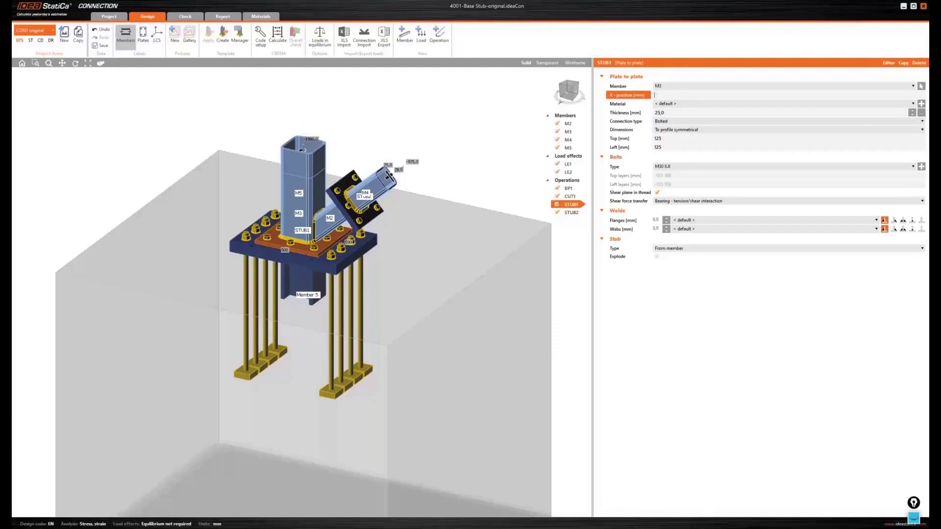
{"action": "type", "text": "700"}
{"action": "key", "text": "Tab"}
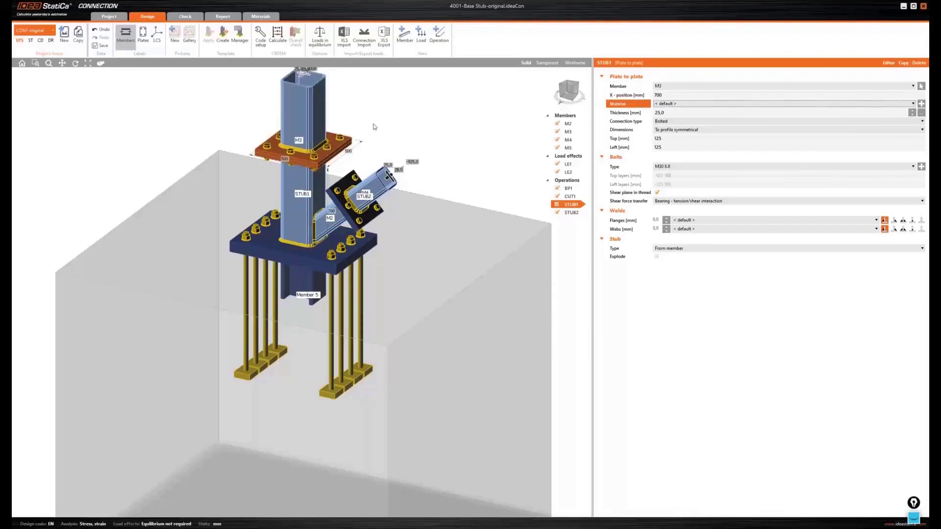
{"action": "middle_click_drag", "start_coordinate": [374, 133], "coordinate": [377, 158]}
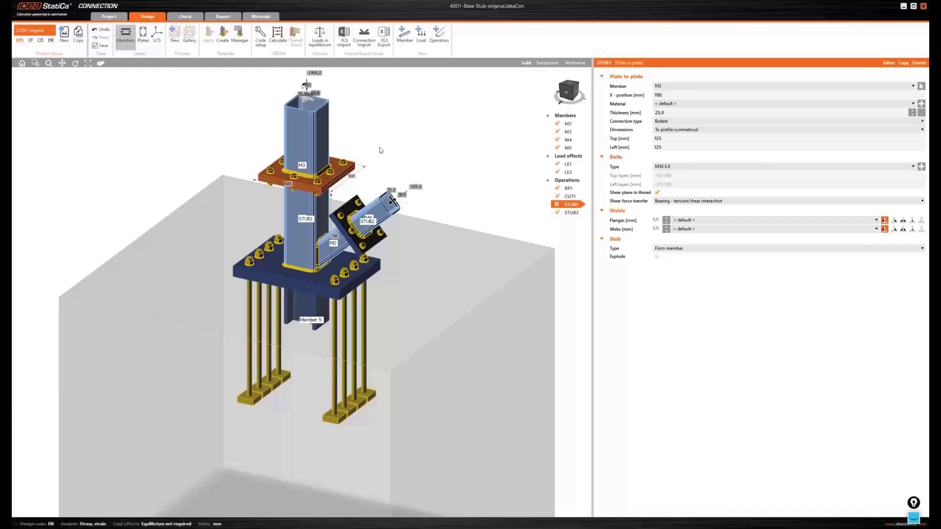
Deactivate member M5 and the CUT1 operation, with M3 chosen as its cutting member.
{"action": "left_click", "coordinate": [557, 148]}
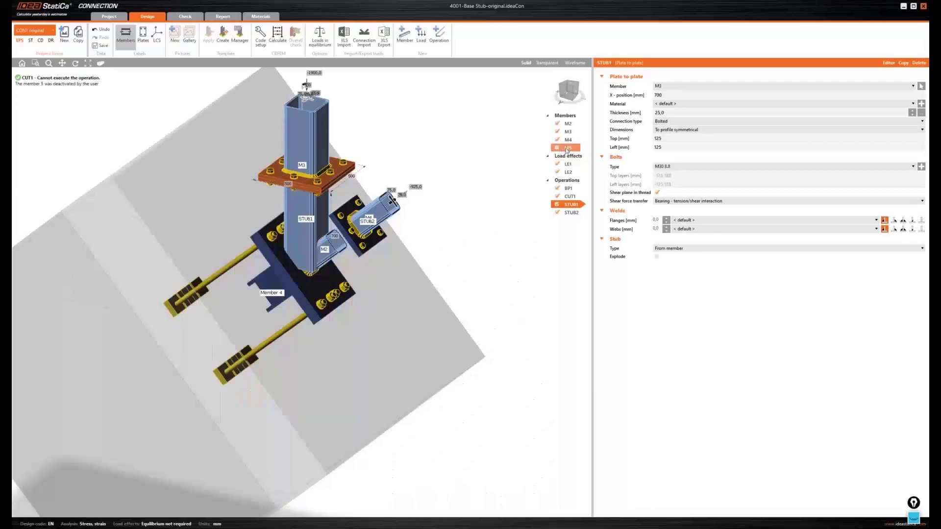
{"action": "middle_click_drag", "start_coordinate": [456, 177], "coordinate": [493, 203]}
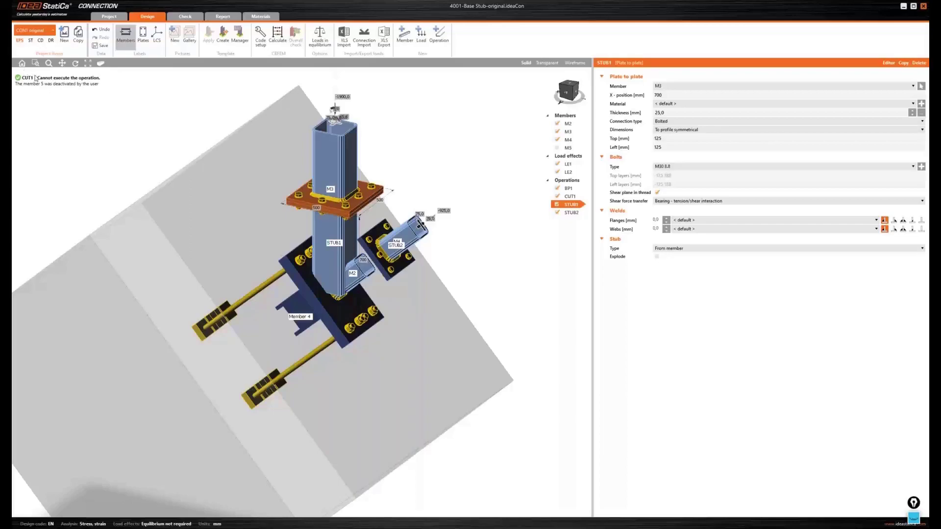
{"action": "left_click", "coordinate": [570, 197]}
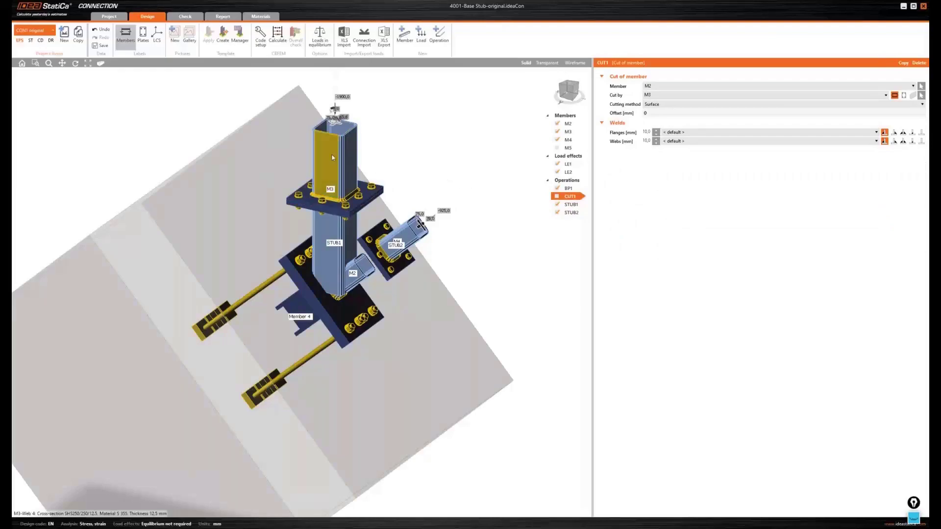
Deactivate the base plate operation BP1 and delete member M5 from the model.
{"action": "left_click", "coordinate": [557, 188]}
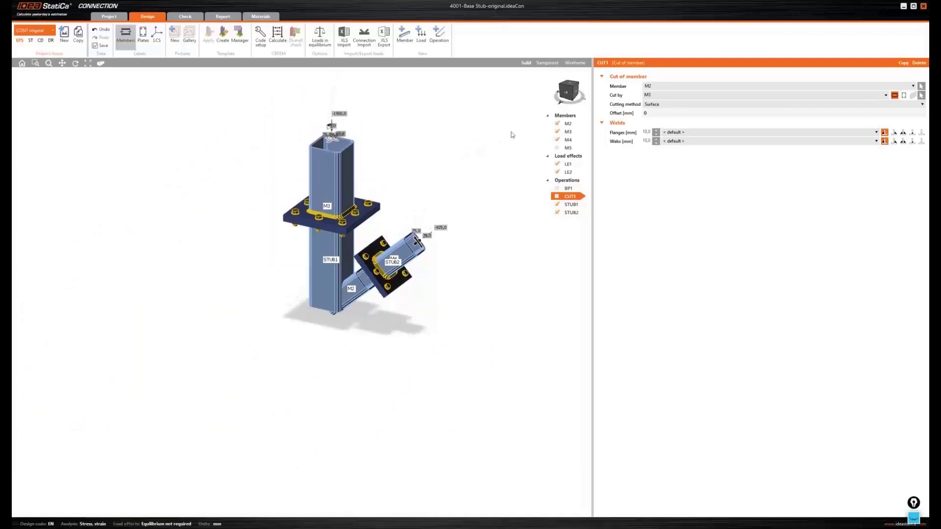
{"action": "right_click", "coordinate": [569, 148]}
{"action": "left_click", "coordinate": [587, 162]}
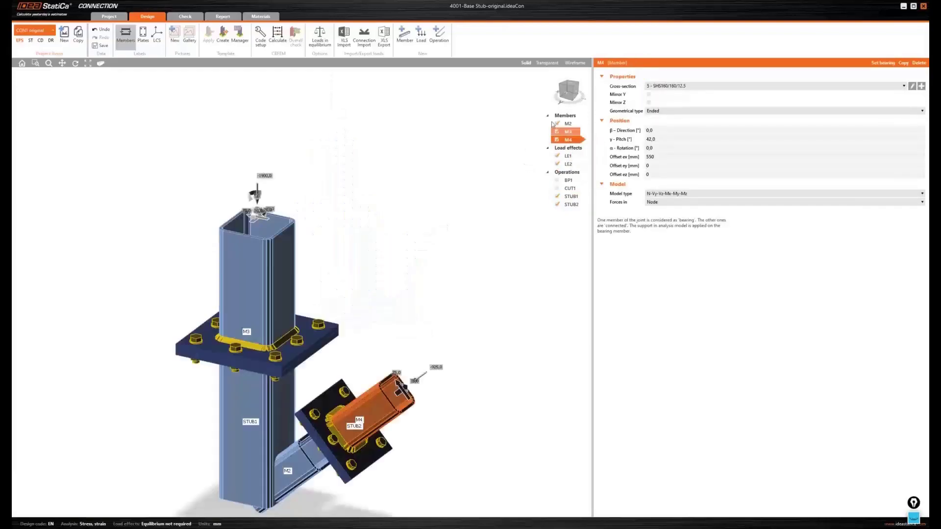
Show the connection as a wireframe from the side, then deactivate and delete member M2.
{"action": "left_click", "coordinate": [568, 93]}
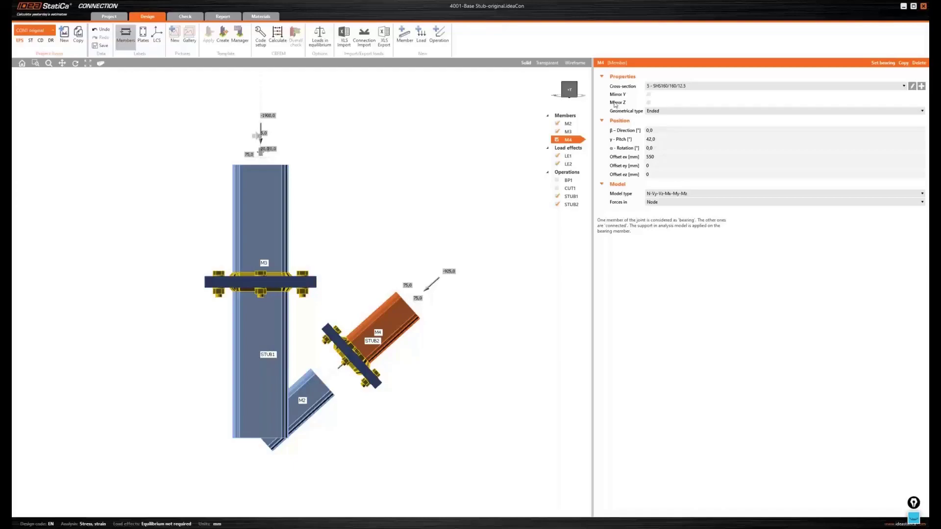
{"action": "left_click", "coordinate": [582, 63]}
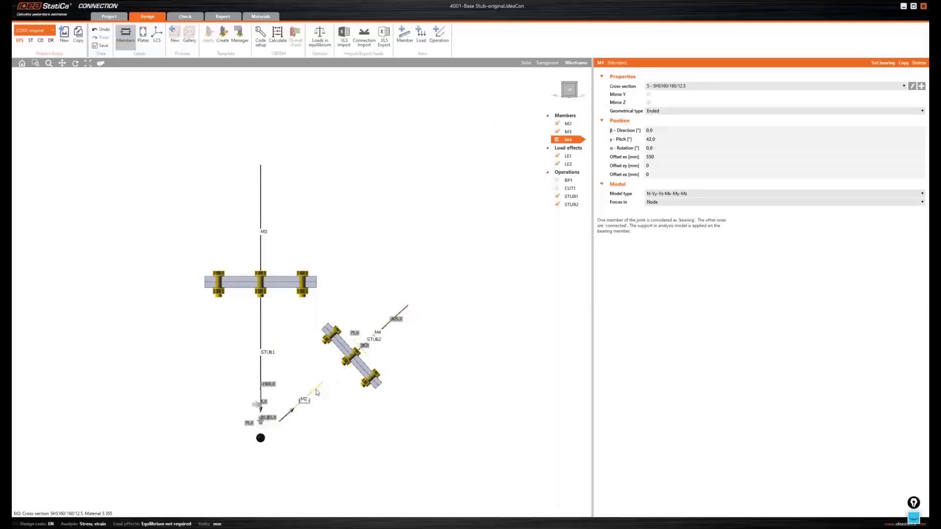
{"action": "left_click", "coordinate": [557, 124]}
{"action": "right_click", "coordinate": [569, 125]}
{"action": "left_click", "coordinate": [579, 140]}
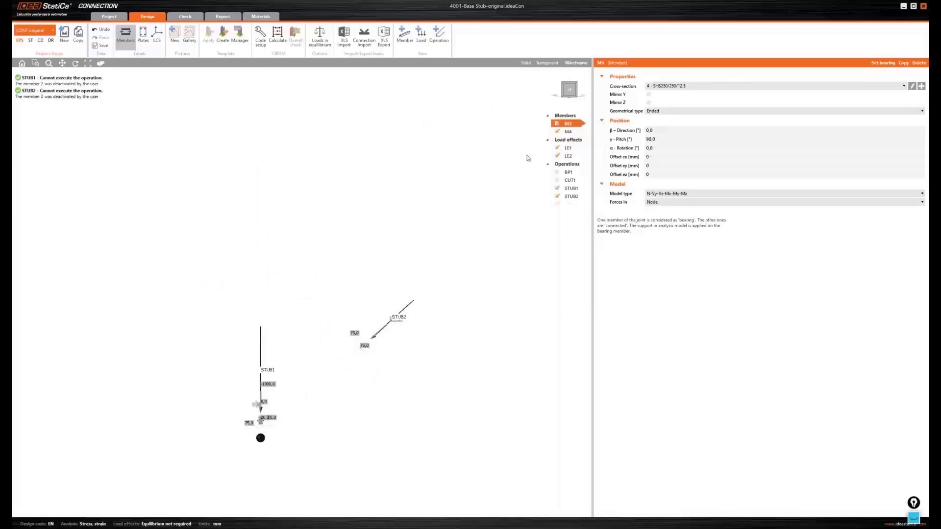
Review the LE2 load on member M4 and set that member's offset ex to 0 mm.
{"action": "middle_click_drag", "start_coordinate": [443, 242], "coordinate": [438, 256]}
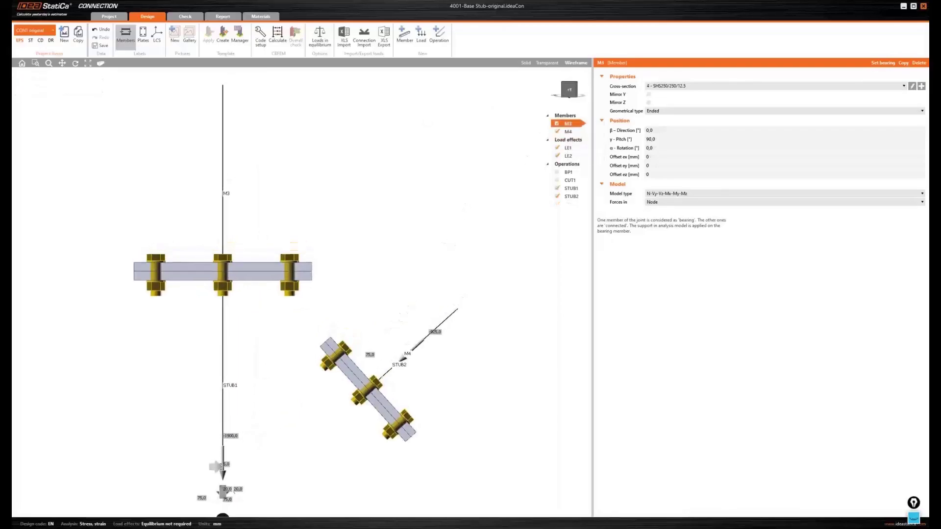
{"action": "scroll", "coordinate": [411, 252], "scroll_direction": "down", "scroll_amount": 3}
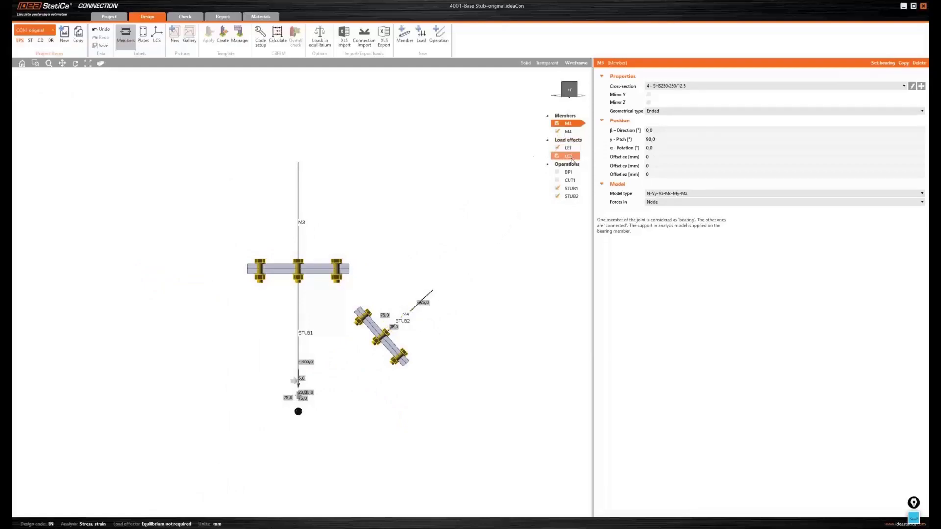
{"action": "left_click", "coordinate": [573, 158]}
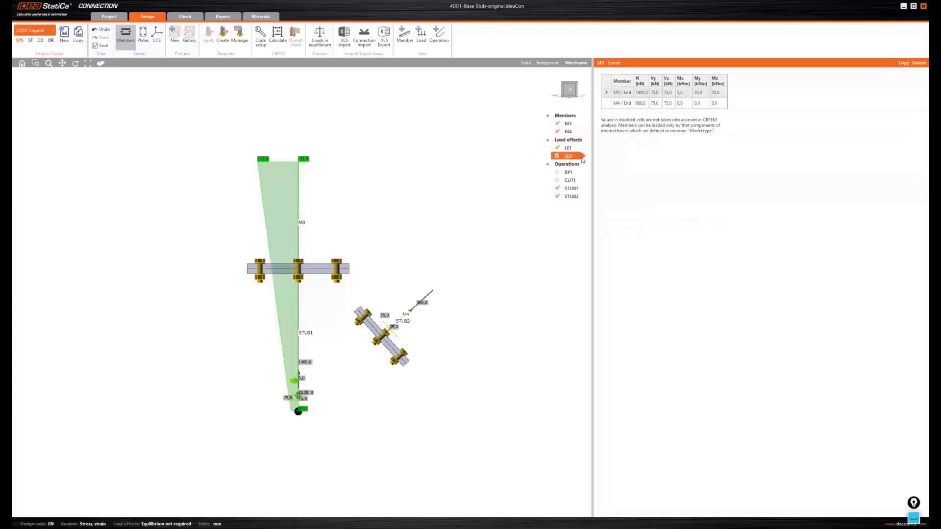
{"action": "left_click", "coordinate": [620, 104]}
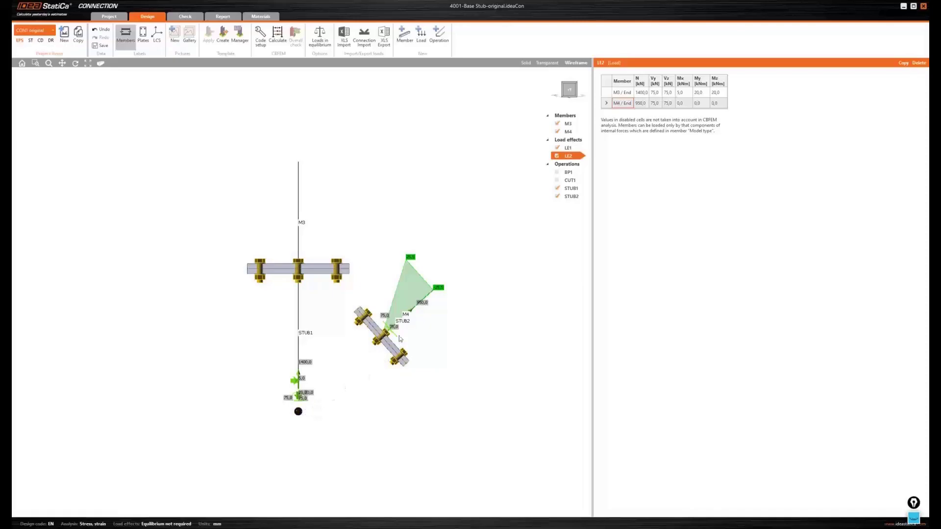
{"action": "left_click", "coordinate": [571, 133]}
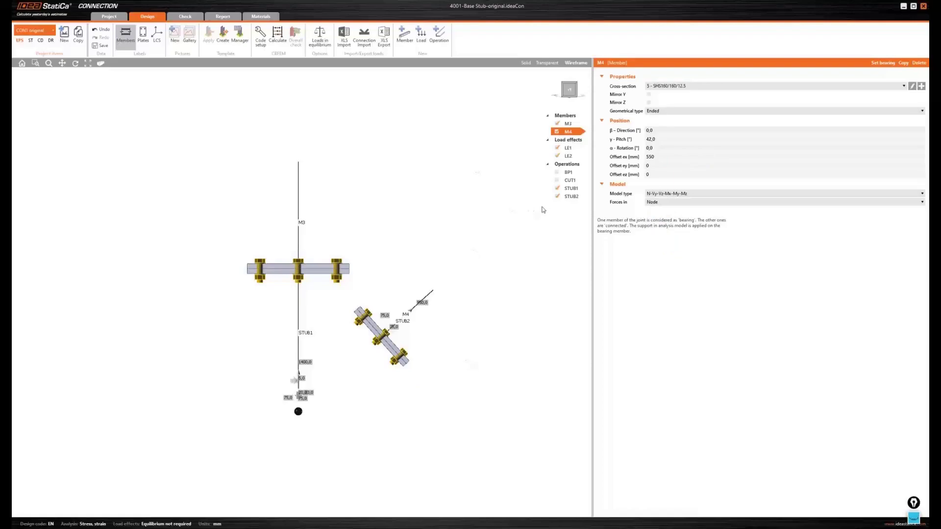
{"action": "left_click", "coordinate": [640, 158]}
{"action": "type", "text": "0"}
{"action": "key", "text": "Tab"}
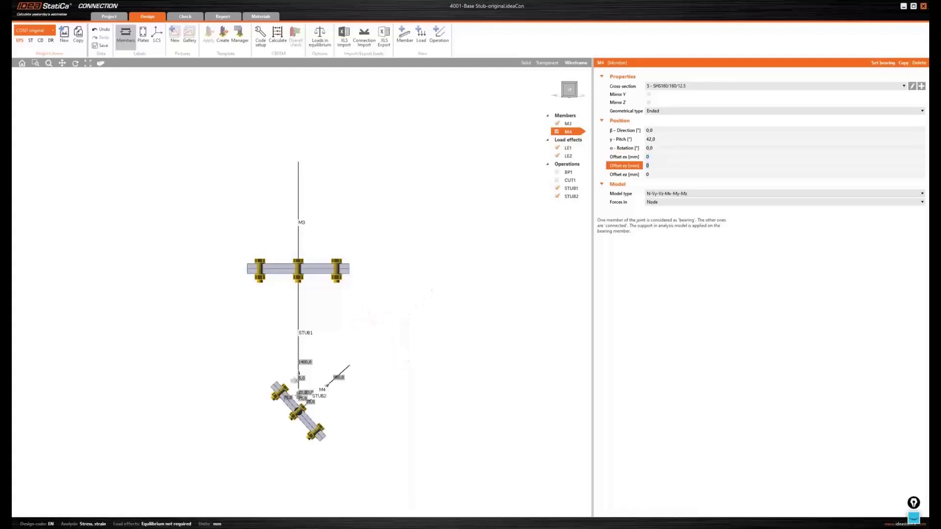
Set the X-position of the STUB2 plate-to-plate operation to 550 mm.
{"action": "left_click", "coordinate": [575, 198]}
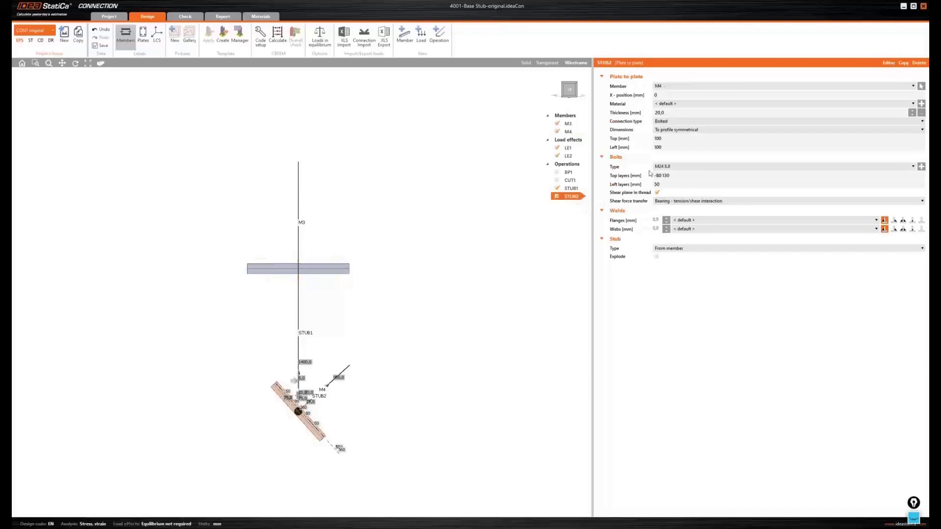
{"action": "left_click", "coordinate": [660, 95]}
{"action": "type", "text": "550"}
{"action": "key", "text": "Tab"}
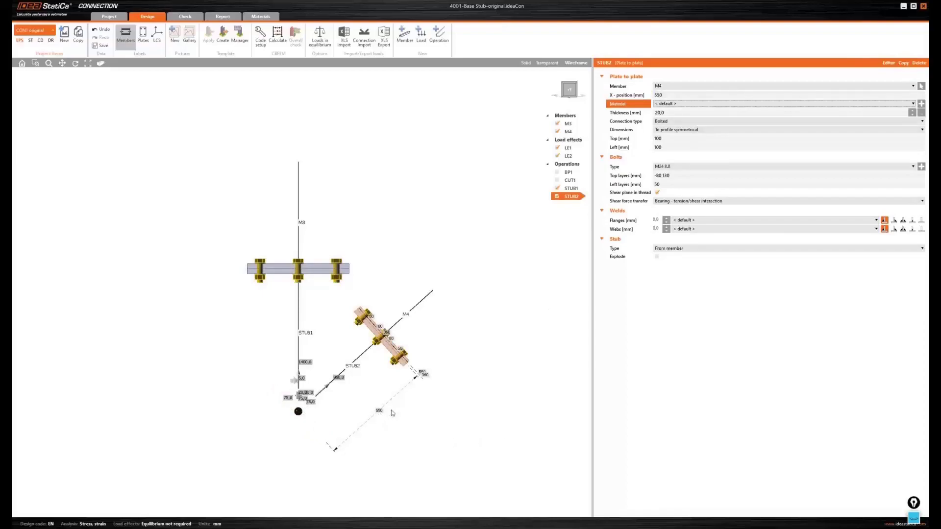
Examine load effect LE2 on member M4, the solid 3D model and the member choices of base plate operation BP2.
{"action": "left_click", "coordinate": [570, 158]}
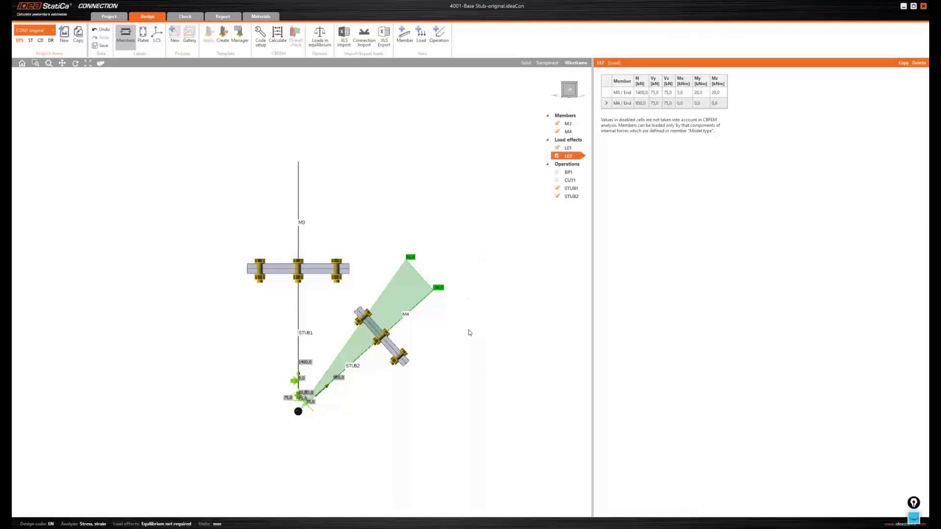
{"action": "left_click", "coordinate": [525, 65]}
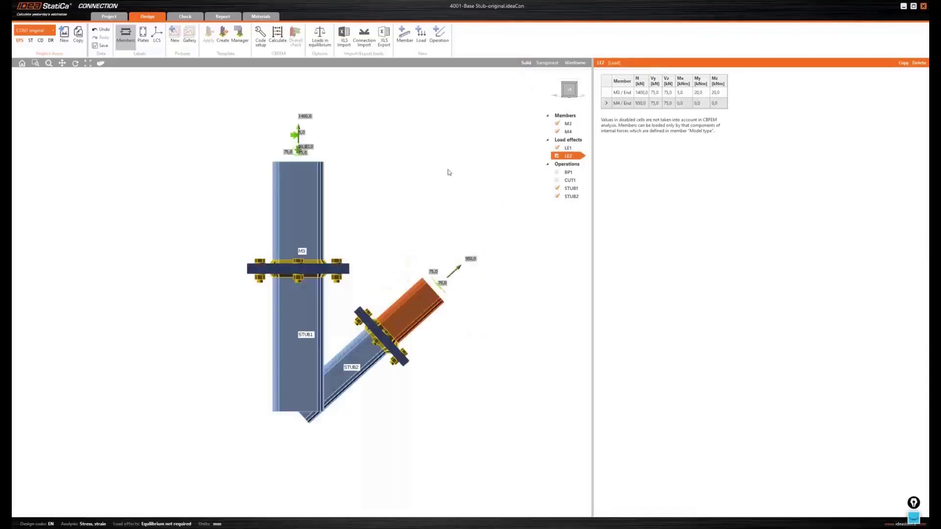
{"action": "left_click", "coordinate": [571, 91]}
{"action": "middle_click_drag", "start_coordinate": [536, 195], "coordinate": [404, 214]}
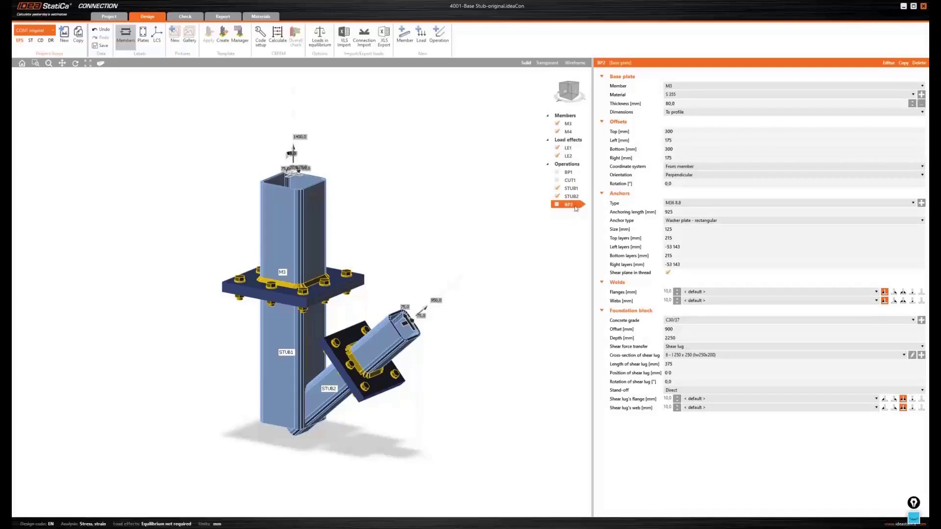
{"action": "left_click", "coordinate": [678, 86]}
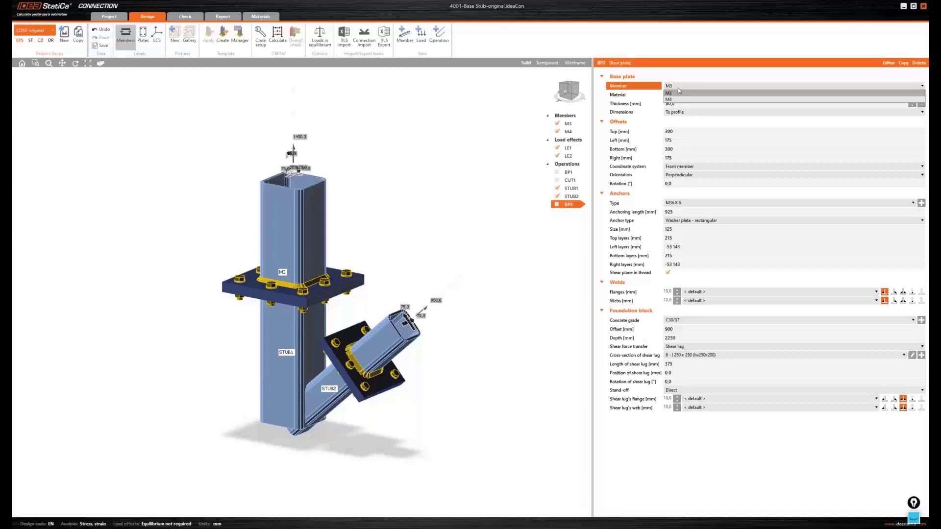
{"action": "left_click", "coordinate": [484, 228]}
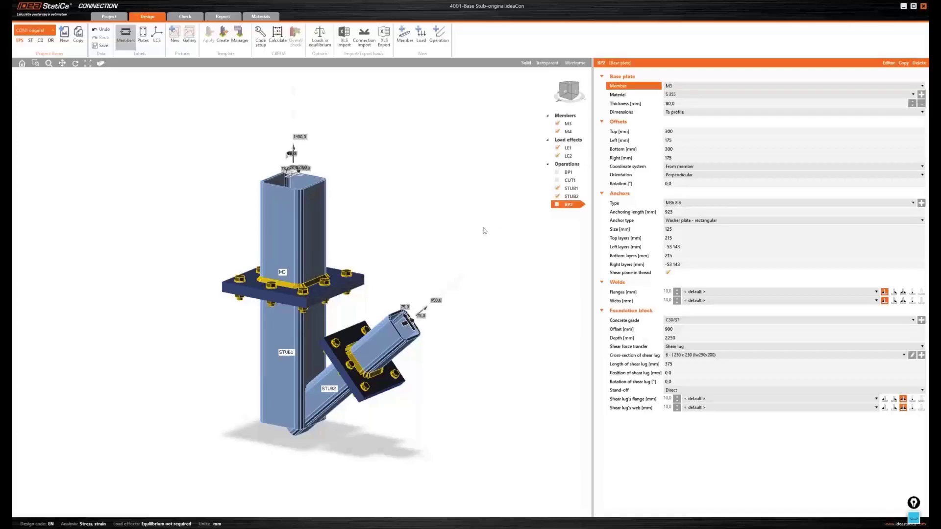
Add a stiffening plate operation and name it "Base plate".
{"action": "left_click", "coordinate": [587, 171]}
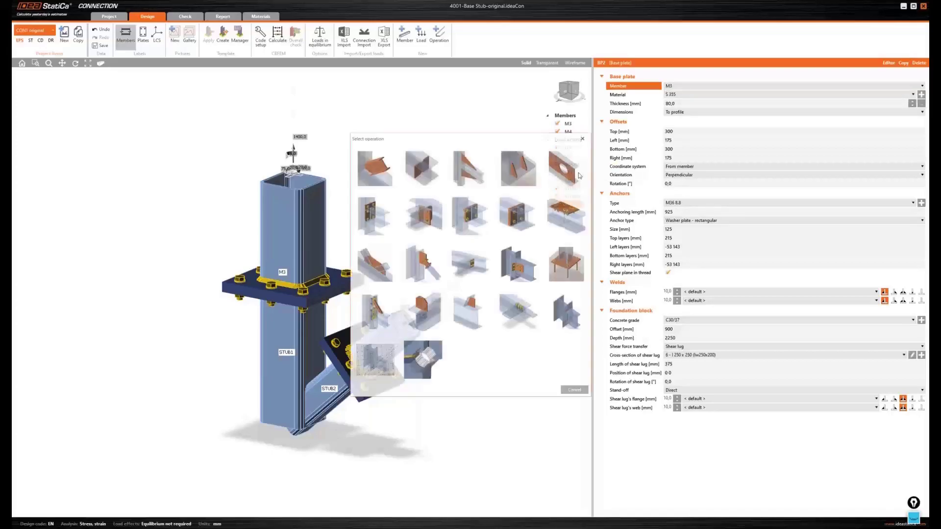
{"action": "left_click", "coordinate": [422, 311]}
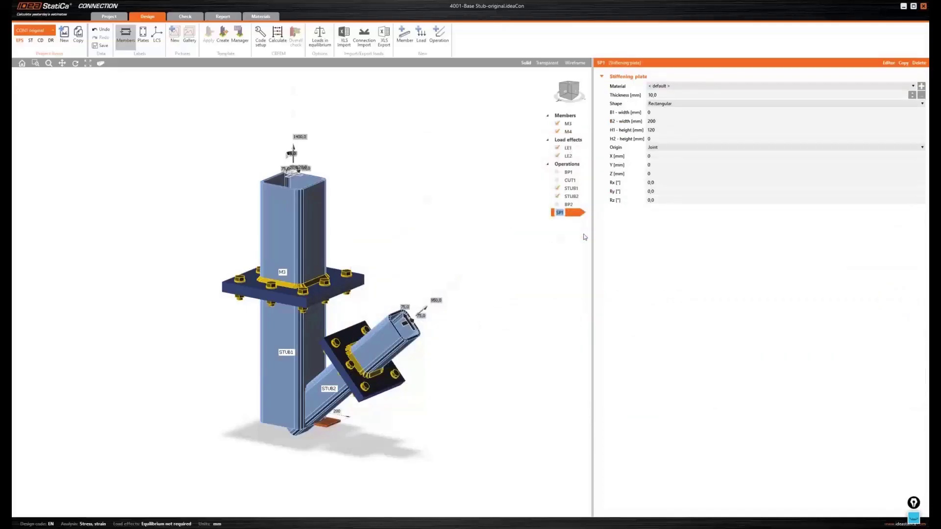
{"action": "type", "text": "Base plate"}
{"action": "key", "text": "Return"}
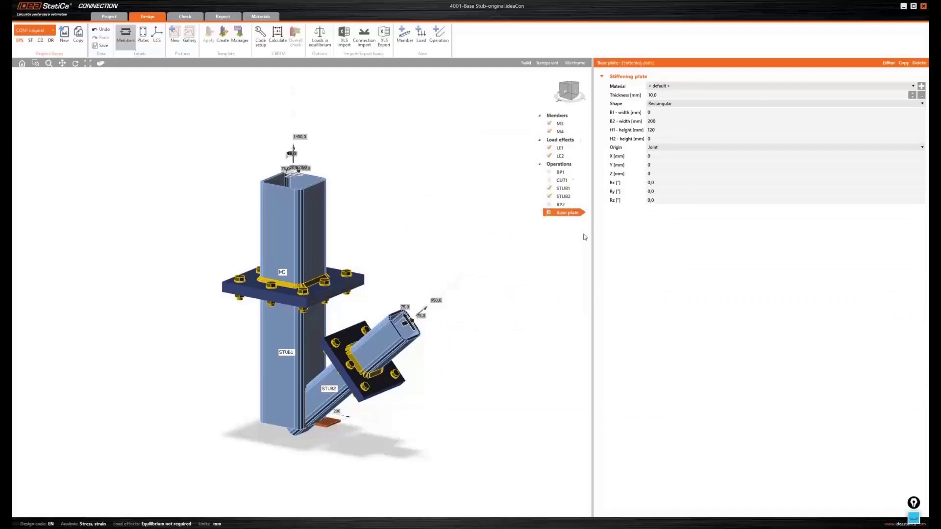
Set the thickness of the Base plate stiffening plate to 80 mm, with the model shown transparent from above.
{"action": "left_click_drag", "start_coordinate": [564, 90], "coordinate": [567, 91]}
{"action": "left_click", "coordinate": [567, 92]}
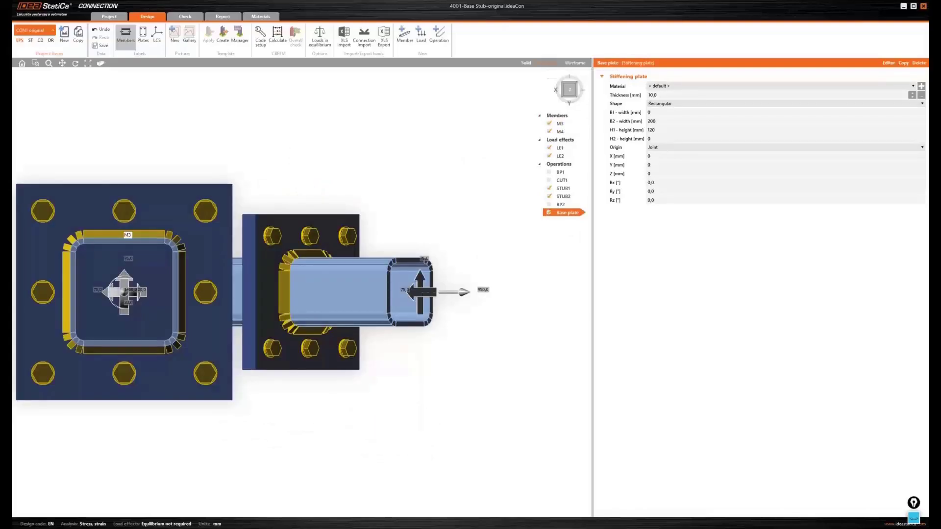
{"action": "left_click", "coordinate": [548, 64]}
{"action": "scroll", "coordinate": [417, 185], "scroll_direction": "down", "scroll_amount": 3}
{"action": "middle_click_drag", "start_coordinate": [332, 181], "coordinate": [353, 201]}
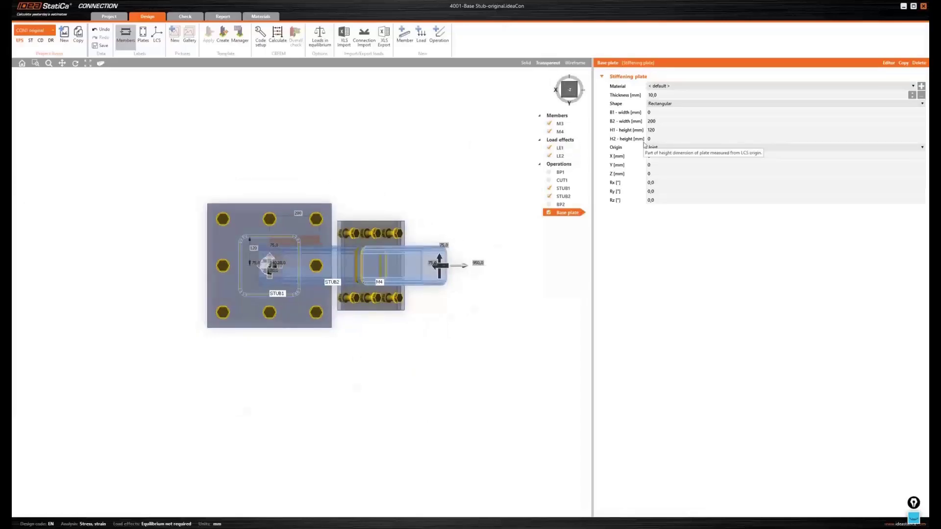
{"action": "left_click", "coordinate": [644, 96]}
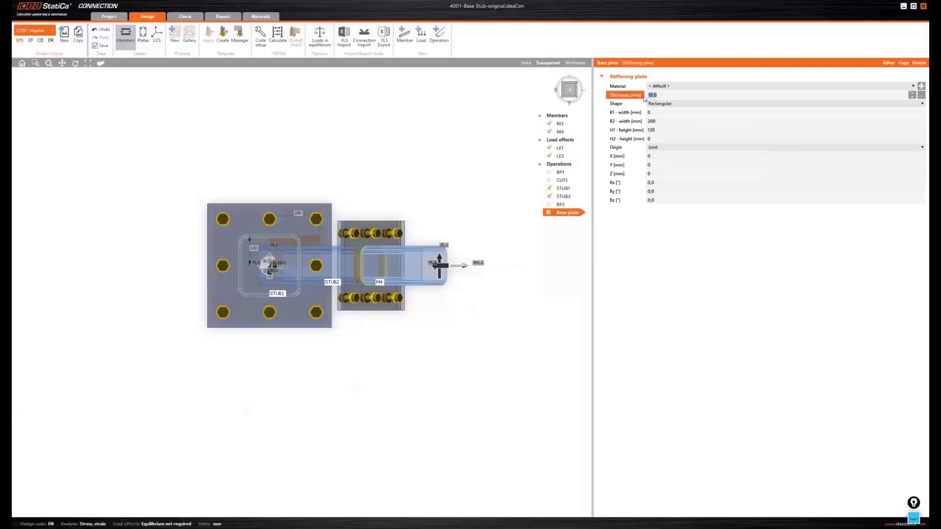
{"action": "type", "text": "80"}
{"action": "key", "text": "Return"}
Set the Base plate's widths B1 and B2 to 425 mm and its heights H1 and H2 to 300 mm.
{"action": "left_click", "coordinate": [669, 112]}
{"action": "type", "text": "425"}
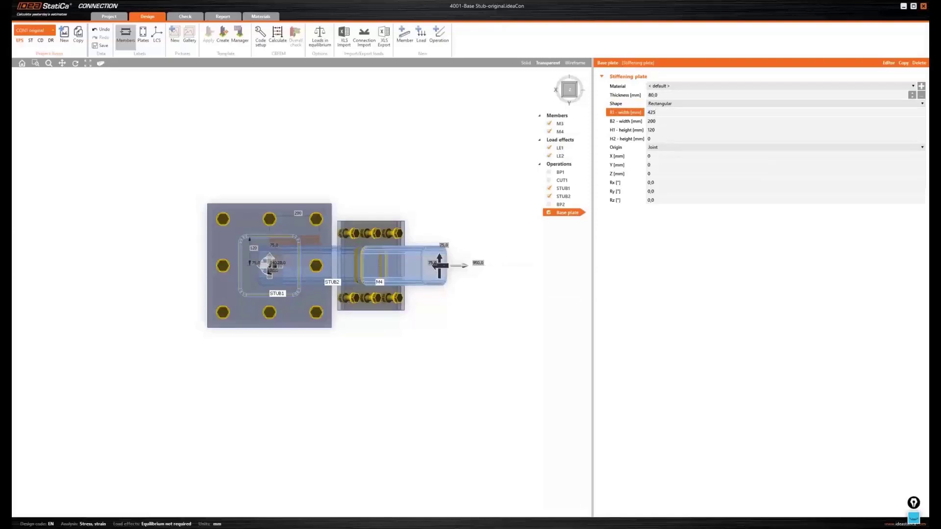
{"action": "key", "text": "Tab"}
{"action": "type", "text": "425"}
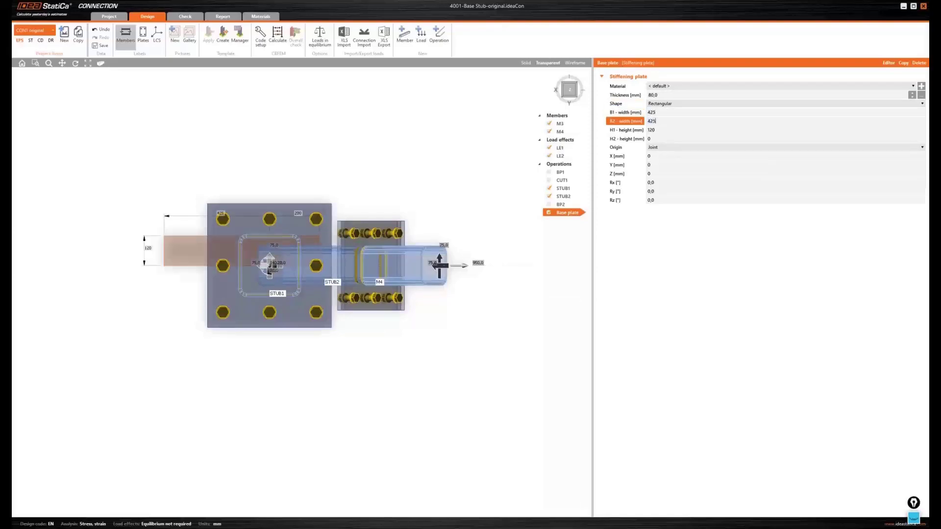
{"action": "key", "text": "Tab"}
{"action": "type", "text": "300"}
{"action": "key", "text": "Tab"}
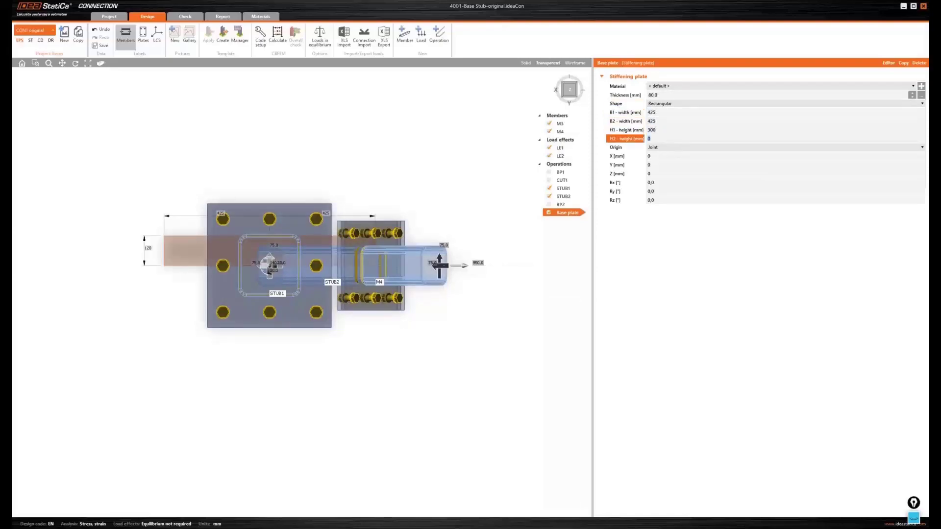
{"action": "type", "text": "300"}
{"action": "key", "text": "Tab"}
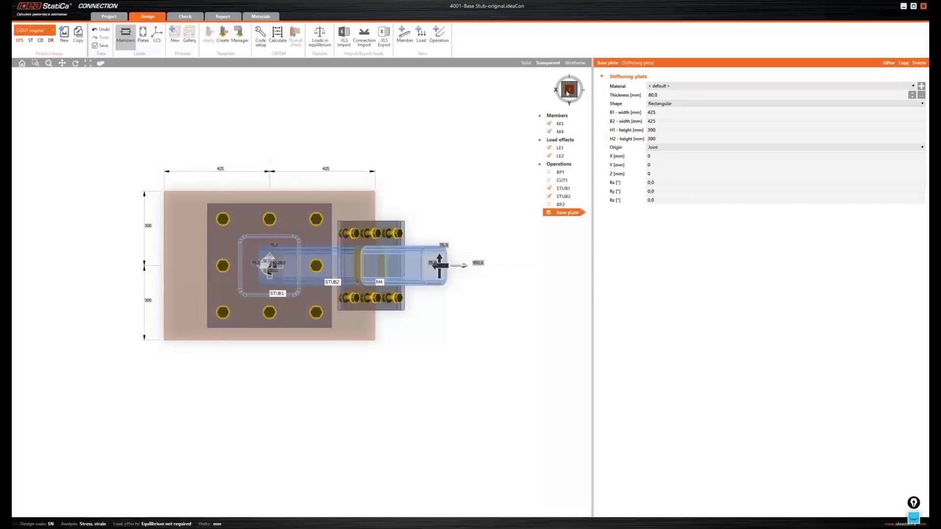
Set the Base plate's Z position to -40 mm and show the model in solid 3D.
{"action": "left_click", "coordinate": [567, 93]}
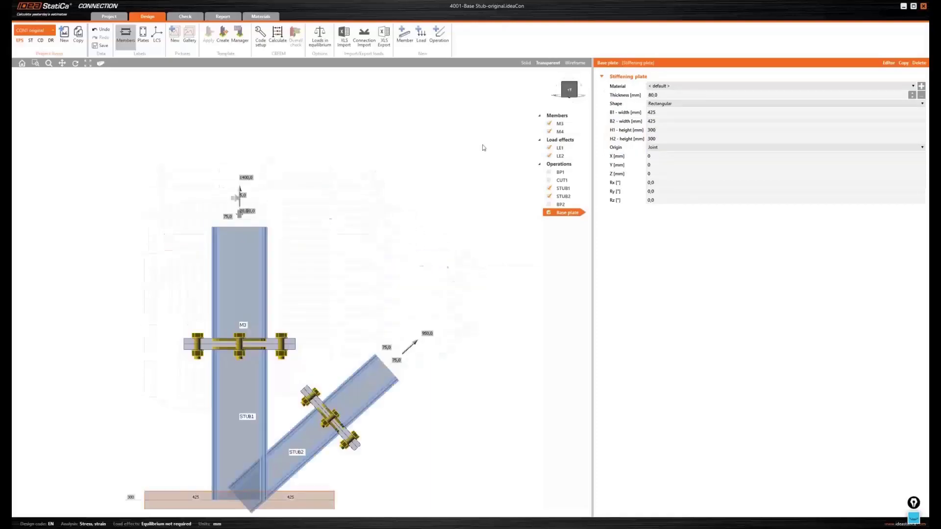
{"action": "left_click", "coordinate": [575, 64]}
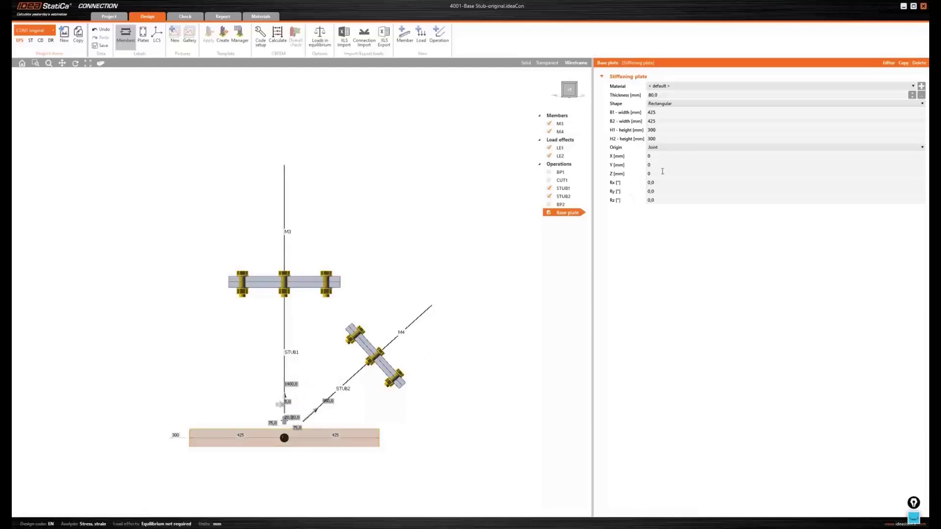
{"action": "left_click", "coordinate": [647, 174]}
{"action": "left_click_drag", "start_coordinate": [647, 175], "coordinate": [641, 177]}
{"action": "key", "text": "Tab"}
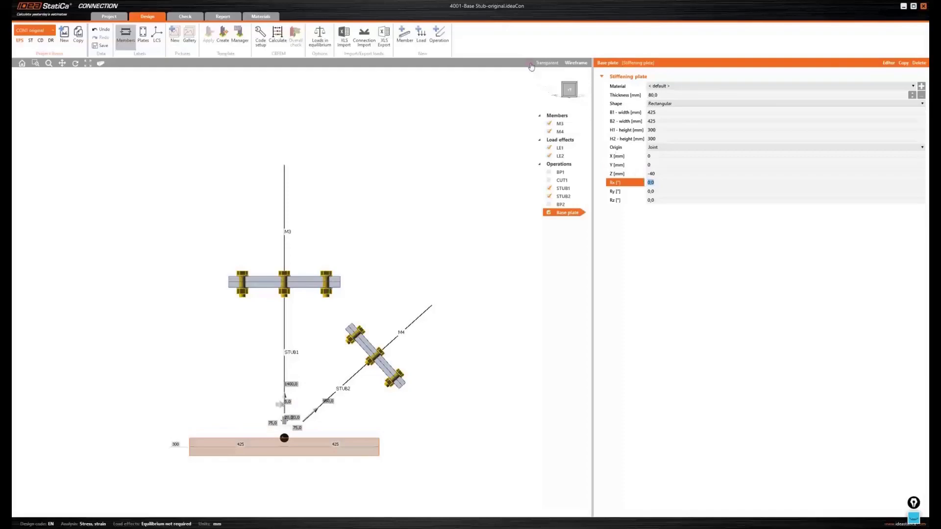
{"action": "left_click", "coordinate": [526, 63]}
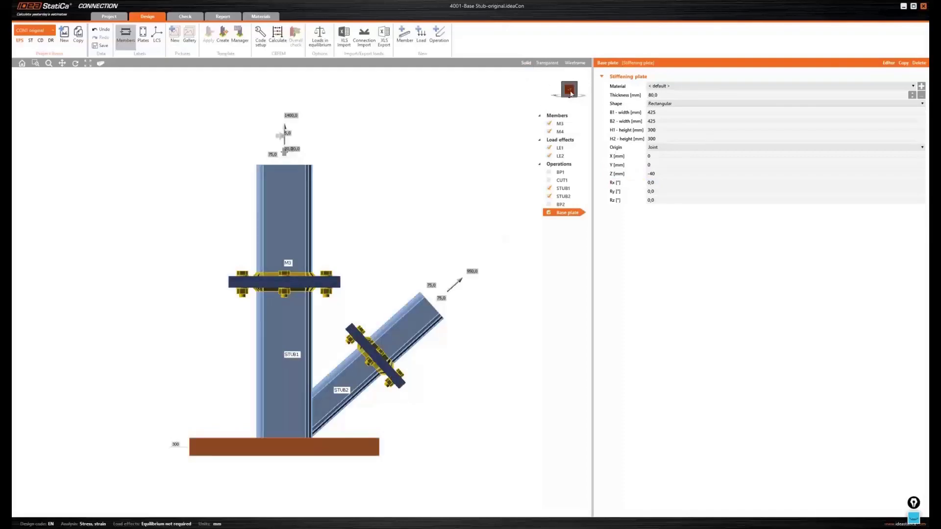
{"action": "left_click_drag", "start_coordinate": [569, 95], "coordinate": [560, 98]}
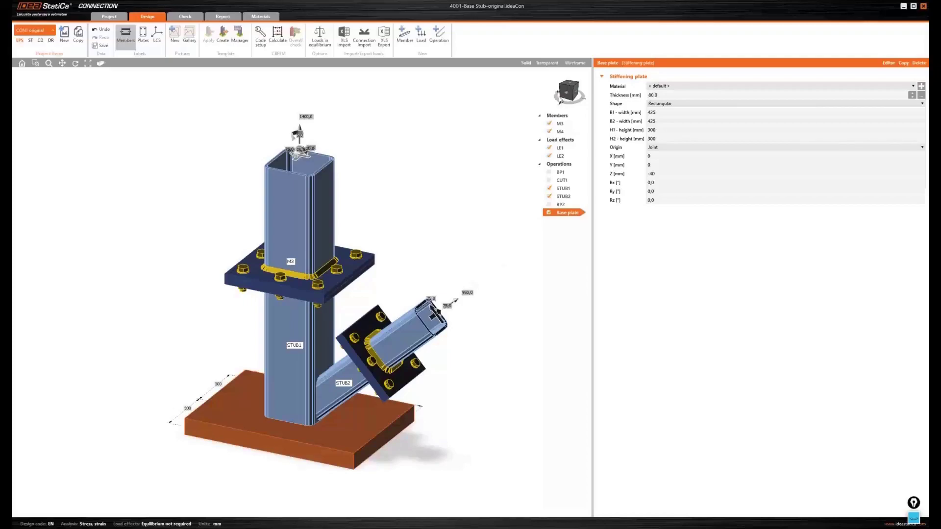
Add a bolt/anchor grid operation and set its fastener to Anchors.
{"action": "right_click", "coordinate": [559, 166]}
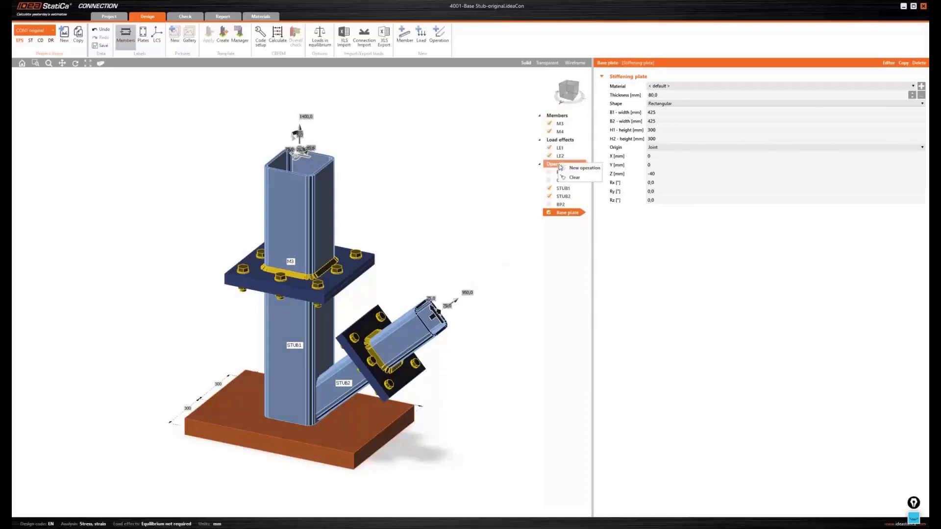
{"action": "left_click", "coordinate": [575, 170]}
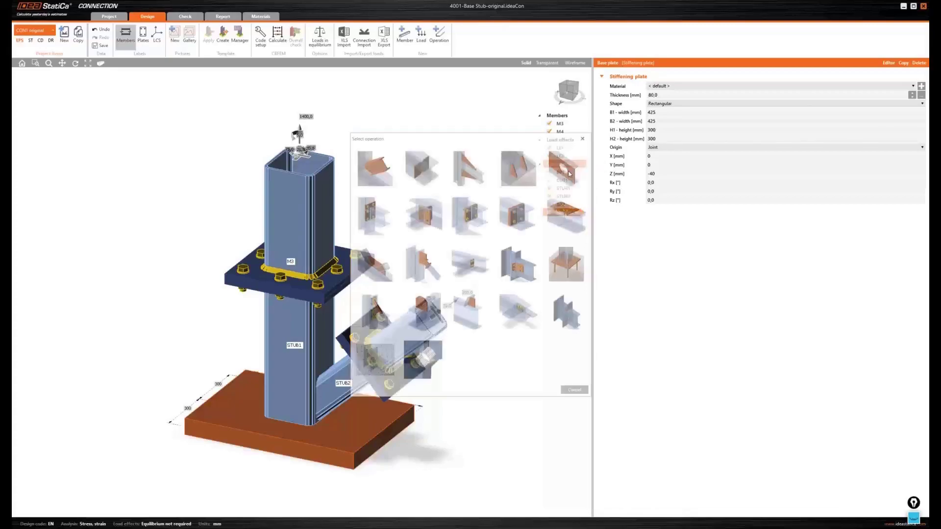
{"action": "left_click", "coordinate": [524, 314]}
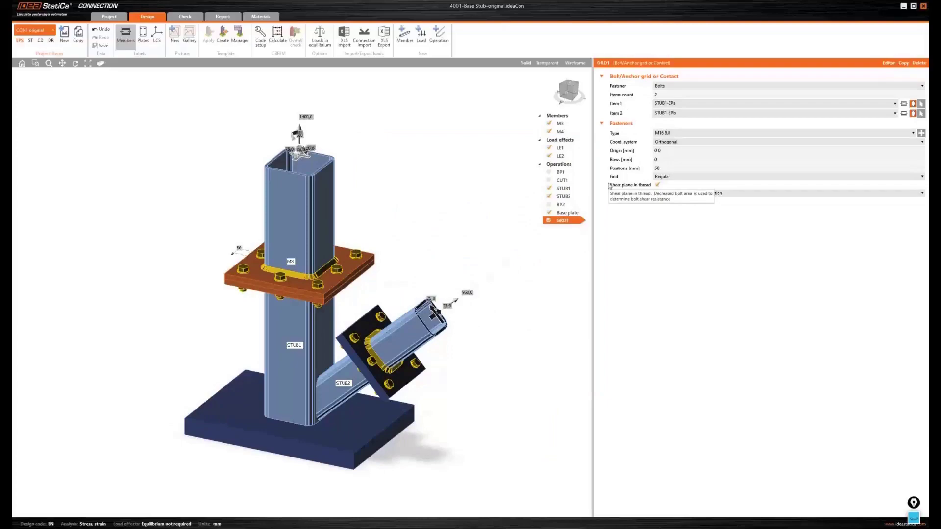
{"action": "left_click", "coordinate": [667, 86]}
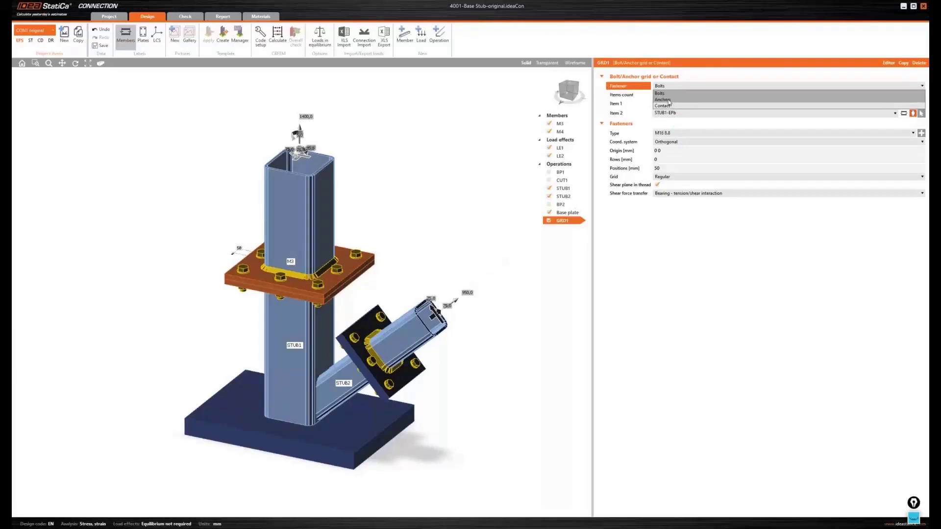
{"action": "left_click", "coordinate": [669, 100]}
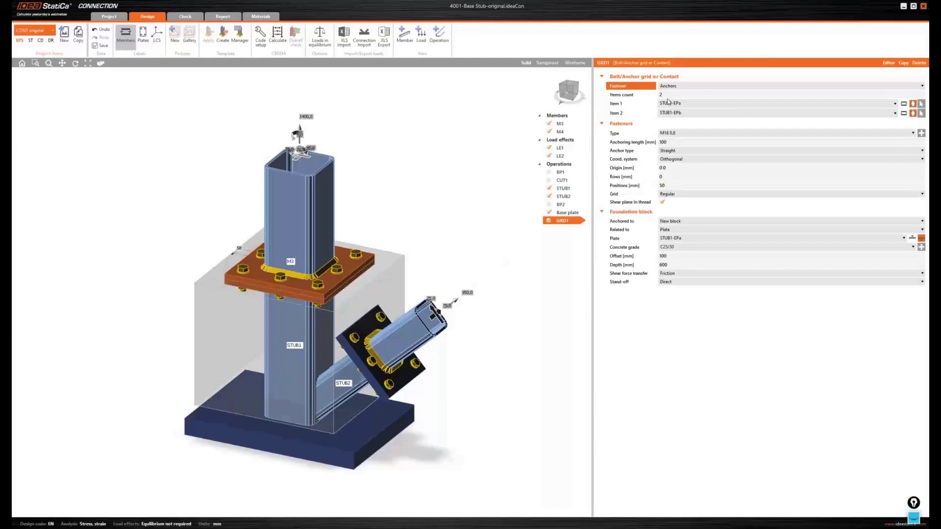
Reduce the anchor grid's items count to 1 and assign the Base plate as Item 1.
{"action": "left_click", "coordinate": [669, 94]}
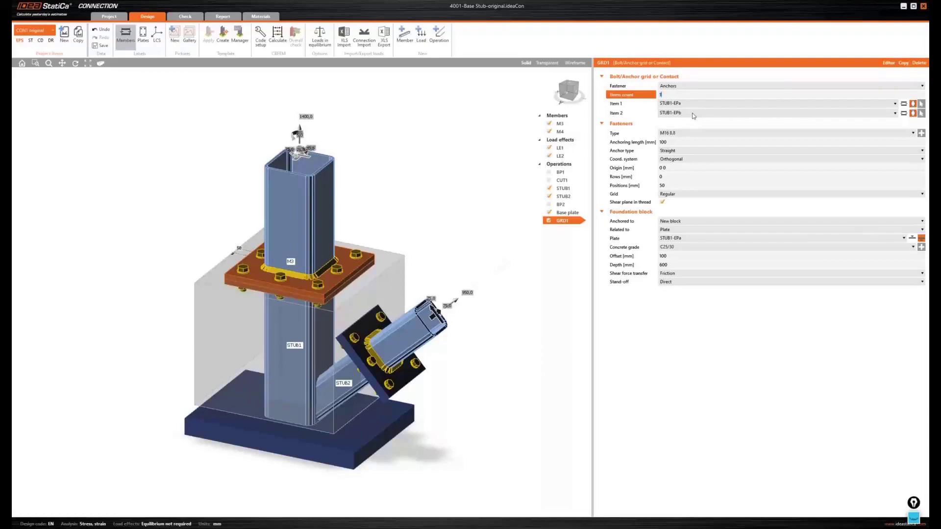
{"action": "type", "text": "1"}
{"action": "key", "text": "Return"}
{"action": "left_click", "coordinate": [687, 104]}
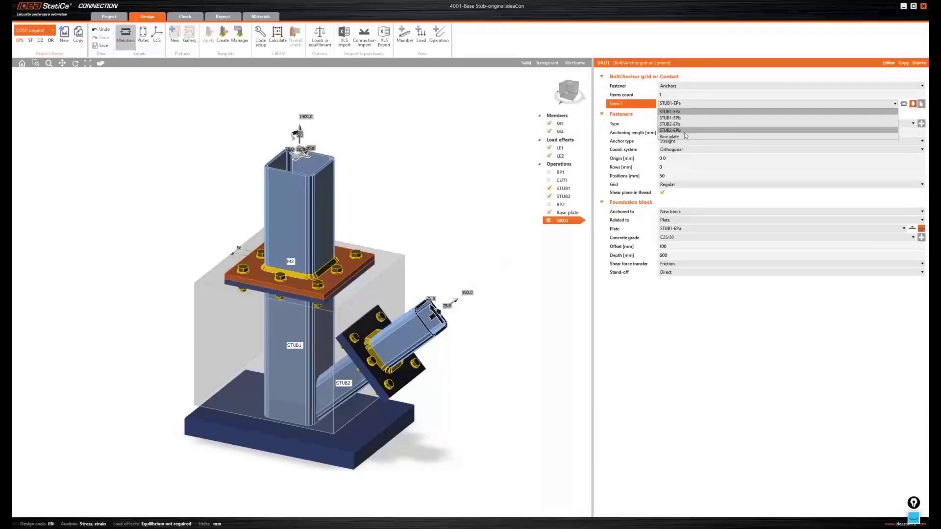
{"action": "left_click", "coordinate": [677, 136]}
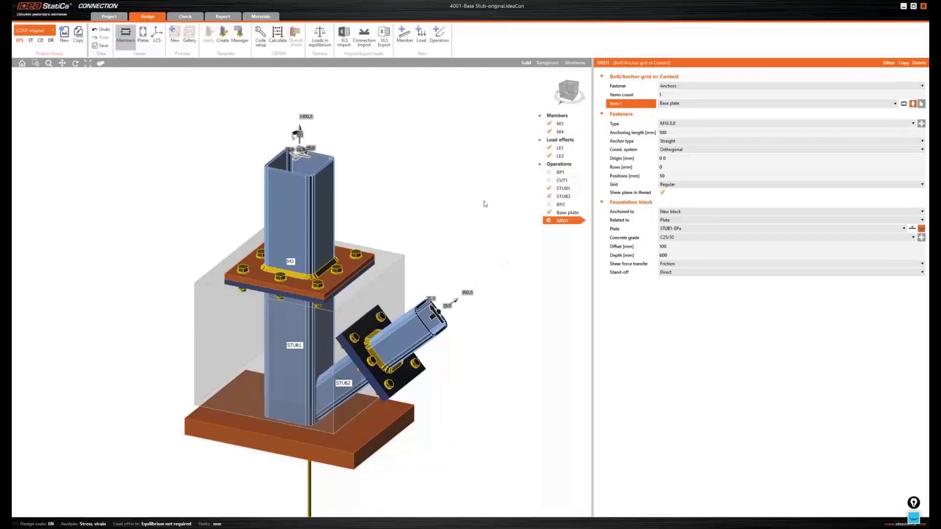
Relate the anchor grid's foundation block to the Base plate.
{"action": "middle_click_drag", "start_coordinate": [479, 195], "coordinate": [444, 151]}
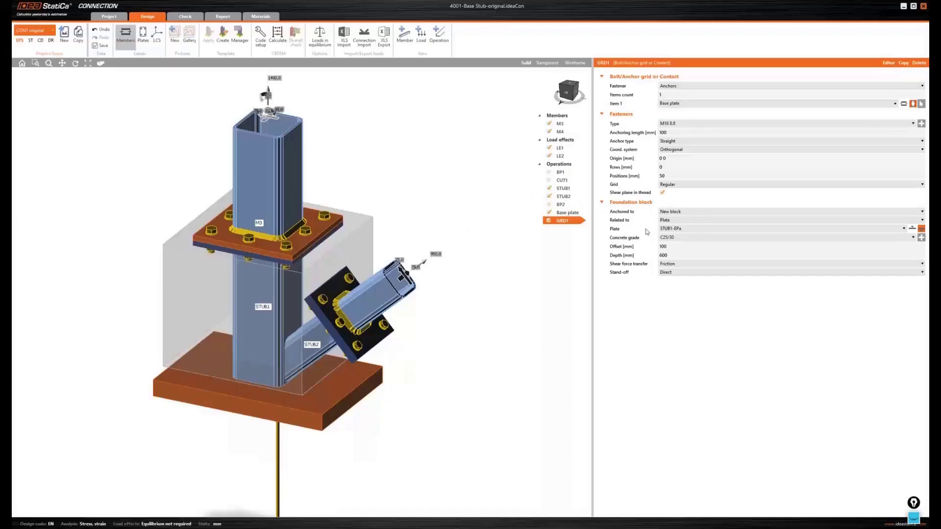
{"action": "left_click", "coordinate": [675, 230]}
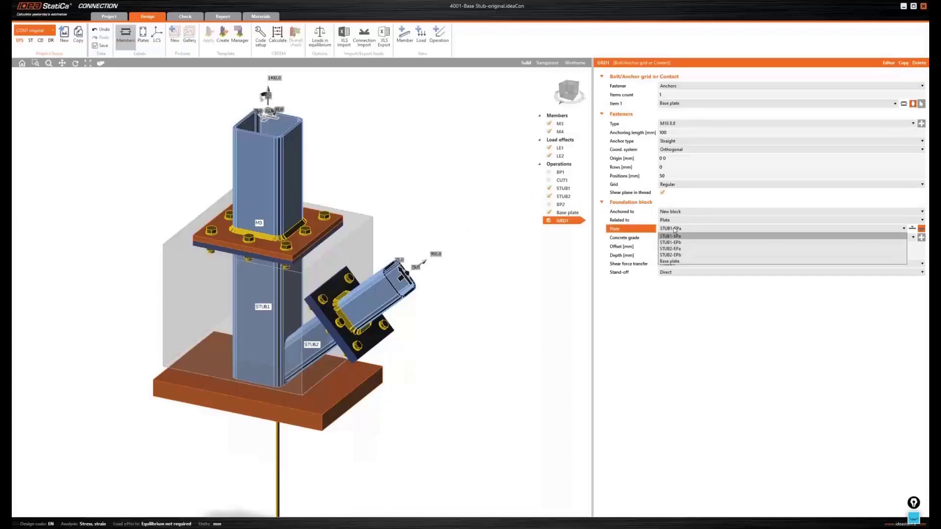
{"action": "left_click", "coordinate": [668, 261]}
{"action": "middle_click_drag", "start_coordinate": [509, 277], "coordinate": [489, 222]}
{"action": "scroll", "coordinate": [503, 215], "scroll_direction": "down", "scroll_amount": 3}
{"action": "left_click_drag", "start_coordinate": [571, 94], "coordinate": [569, 97]}
{"action": "left_click", "coordinate": [569, 97]}
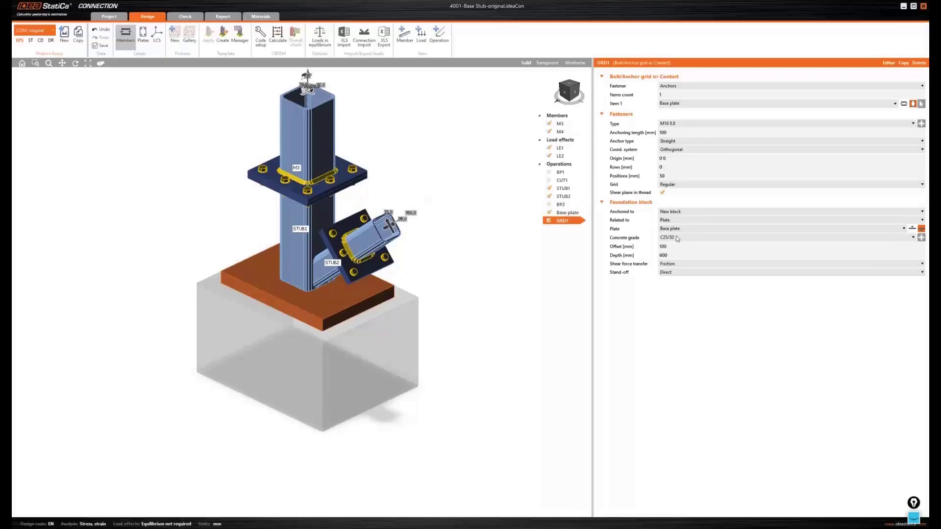
Set the foundation block's concrete grade to C30/37, its offset to 900 mm and its depth to 2250 mm.
{"action": "left_click", "coordinate": [677, 239]}
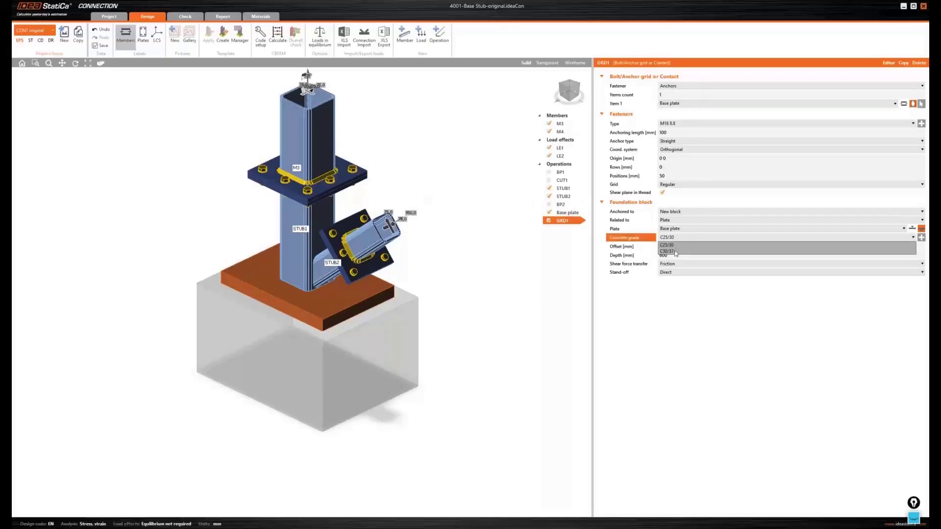
{"action": "left_click", "coordinate": [677, 251]}
{"action": "left_click", "coordinate": [676, 246]}
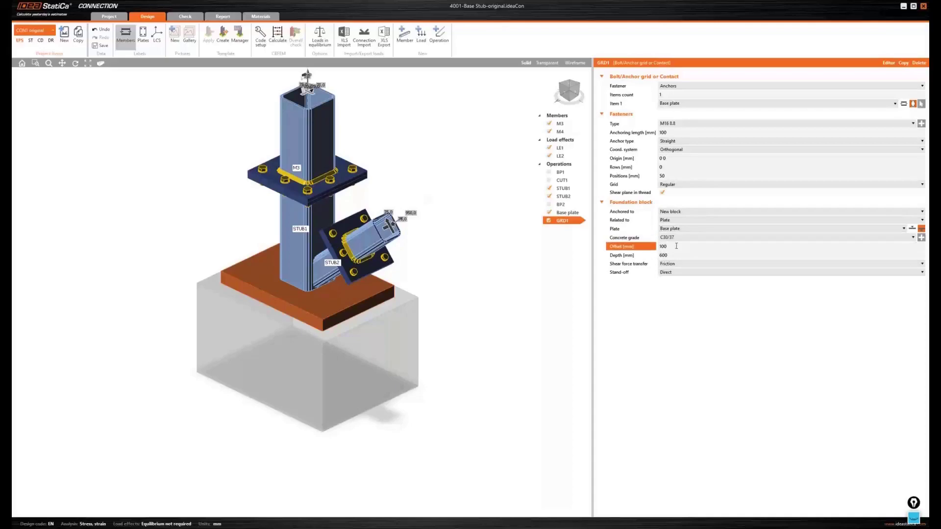
{"action": "double_click", "coordinate": [677, 246]}
{"action": "type", "text": "900"}
{"action": "key", "text": "Tab"}
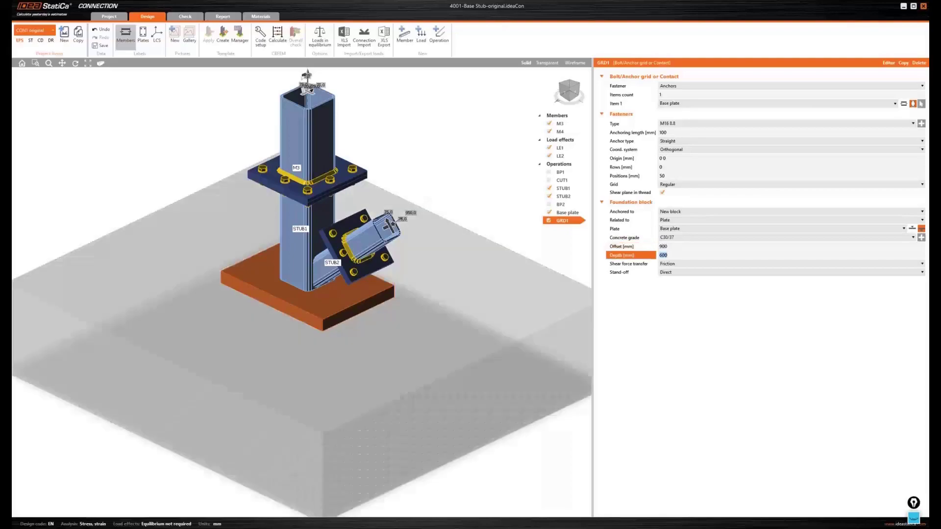
{"action": "type", "text": "2250"}
{"action": "key", "text": "Tab"}
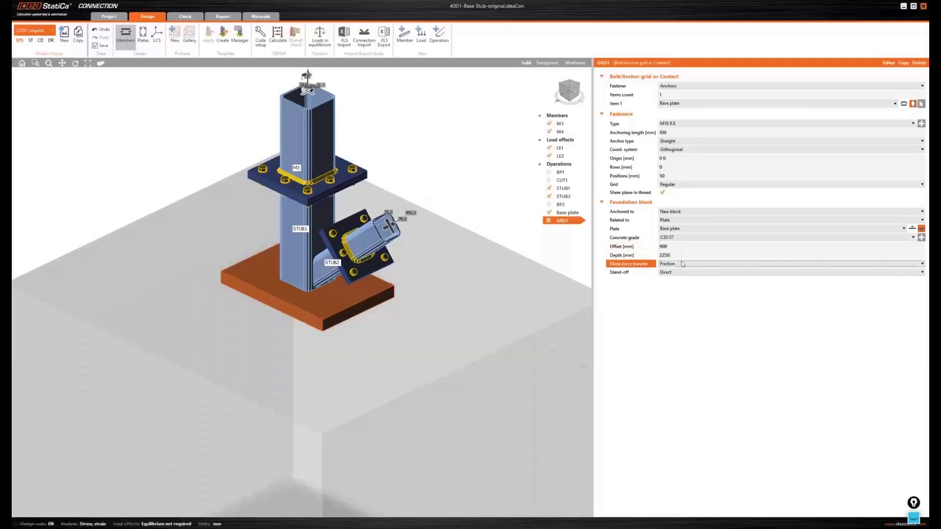
Set the shear force transfer to a shear lug with the I 250 x 250 cross-section and a length of 375 mm.
{"action": "left_click", "coordinate": [684, 264]}
{"action": "left_click", "coordinate": [678, 278]}
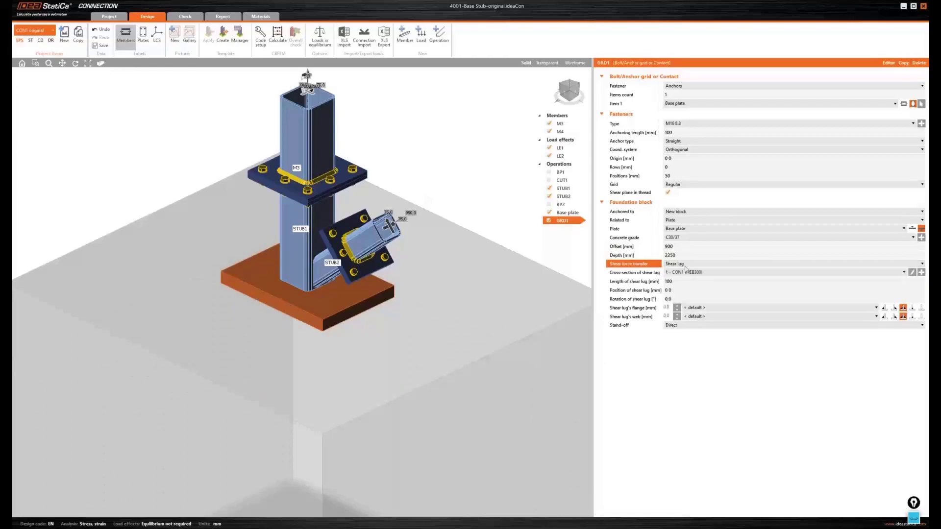
{"action": "left_click", "coordinate": [688, 273]}
{"action": "left_click", "coordinate": [688, 311]}
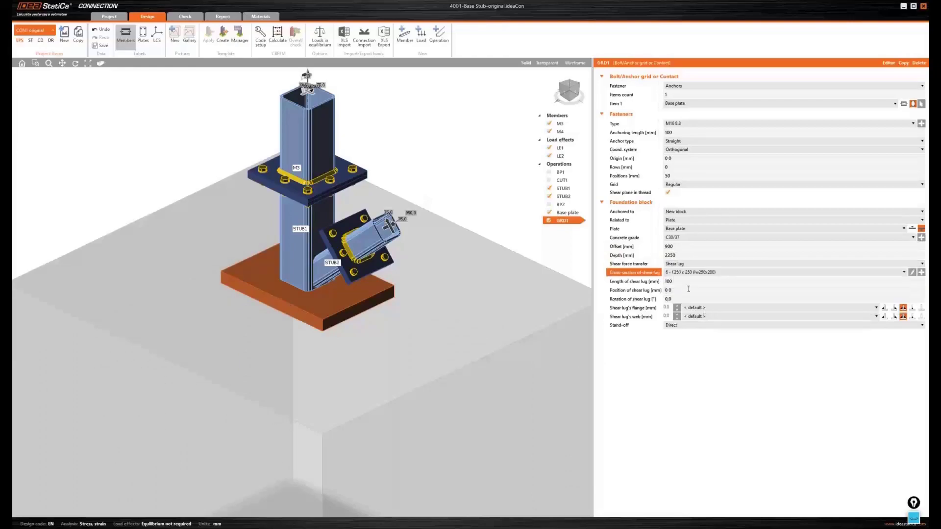
{"action": "left_click", "coordinate": [680, 280]}
{"action": "type", "text": "375"}
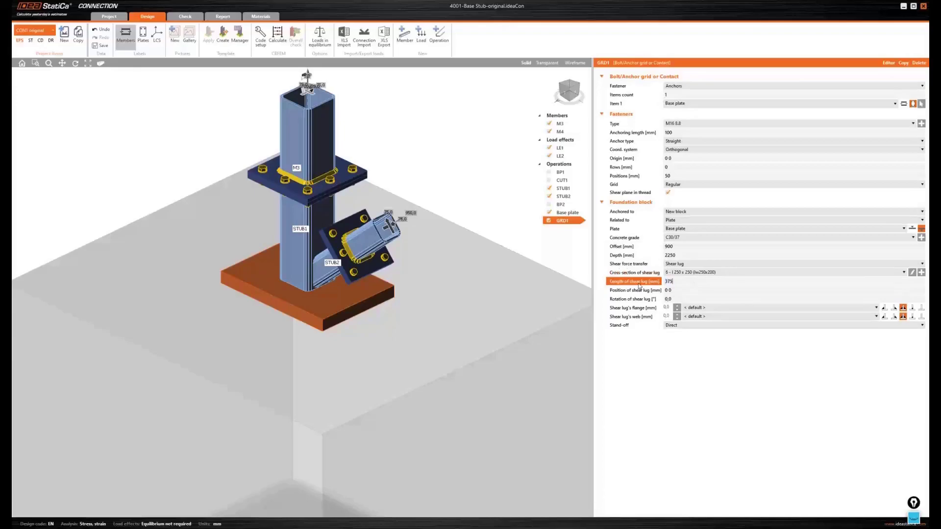
{"action": "key", "text": "Tab"}
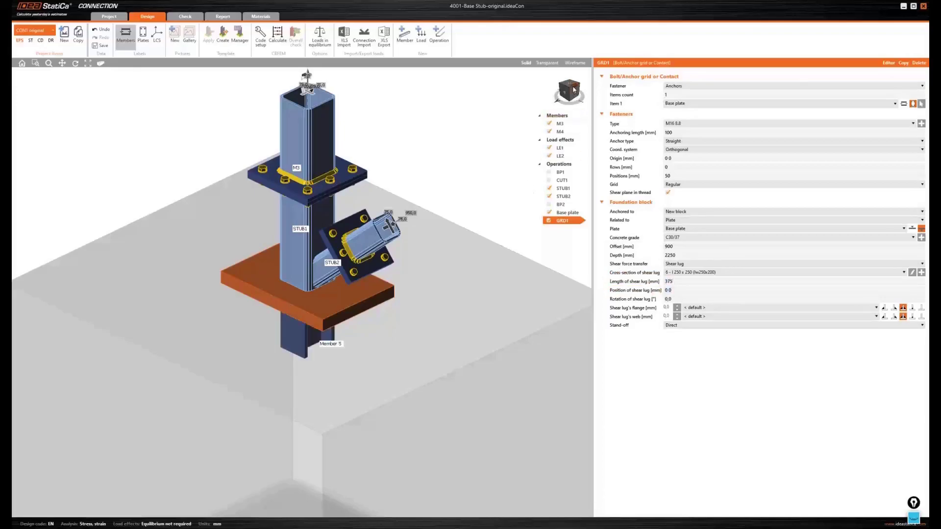
Rotate the shear lug by 90° and set its flange and web welds to 10 mm.
{"action": "left_click", "coordinate": [575, 90]}
{"action": "left_click", "coordinate": [651, 300]}
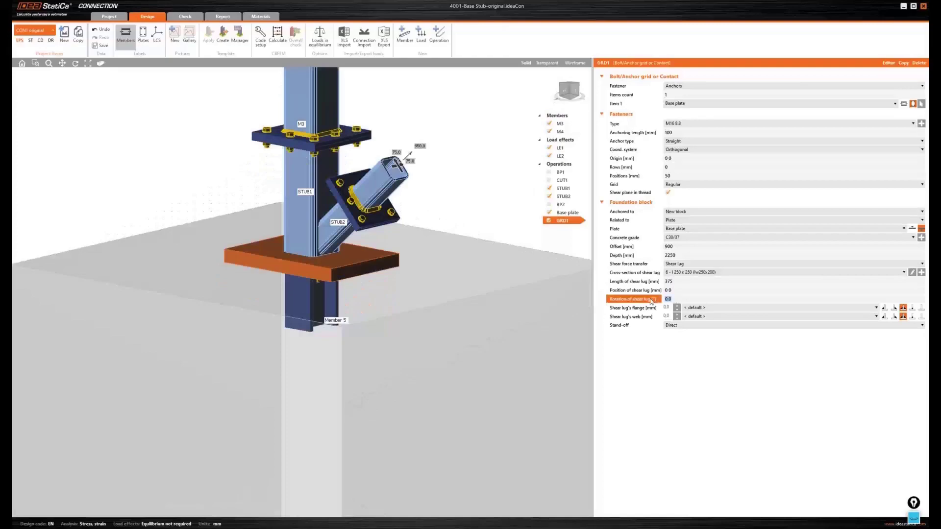
{"action": "type", "text": "90"}
{"action": "key", "text": "Tab"}
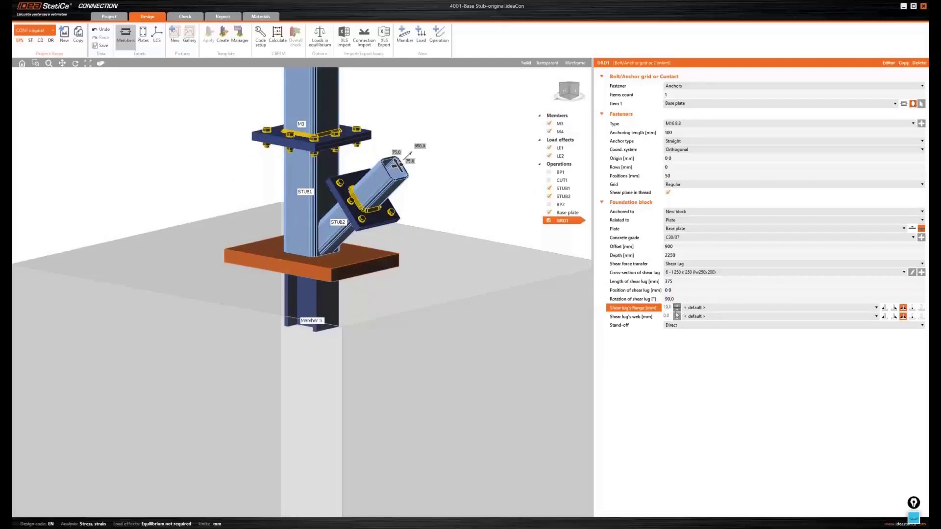
{"action": "left_click", "coordinate": [669, 316]}
{"action": "type", "text": "10"}
{"action": "key", "text": "Tab"}
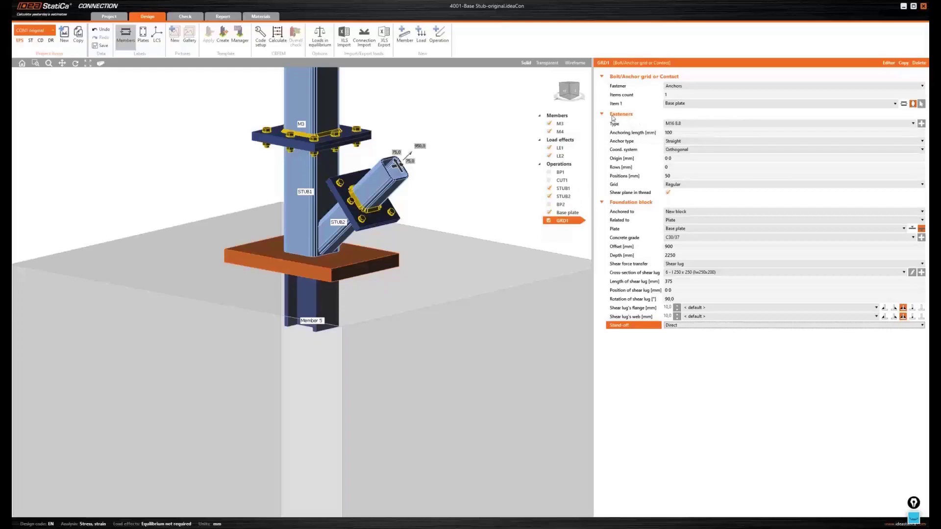
Set the anchor bolts to M36 8.8, with the model shown transparent from above.
{"action": "left_click_drag", "start_coordinate": [566, 91], "coordinate": [569, 103]}
{"action": "left_click", "coordinate": [569, 86]}
{"action": "left_click", "coordinate": [547, 63]}
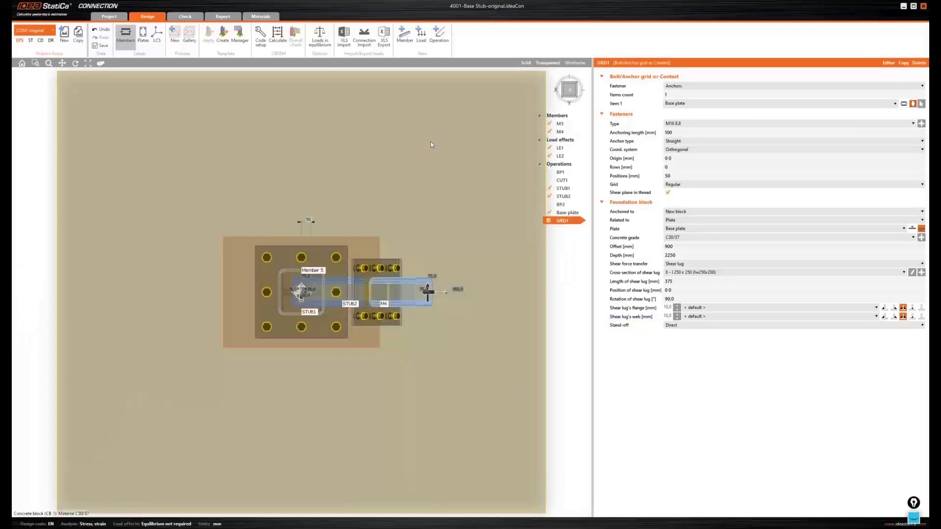
{"action": "left_click", "coordinate": [678, 123]}
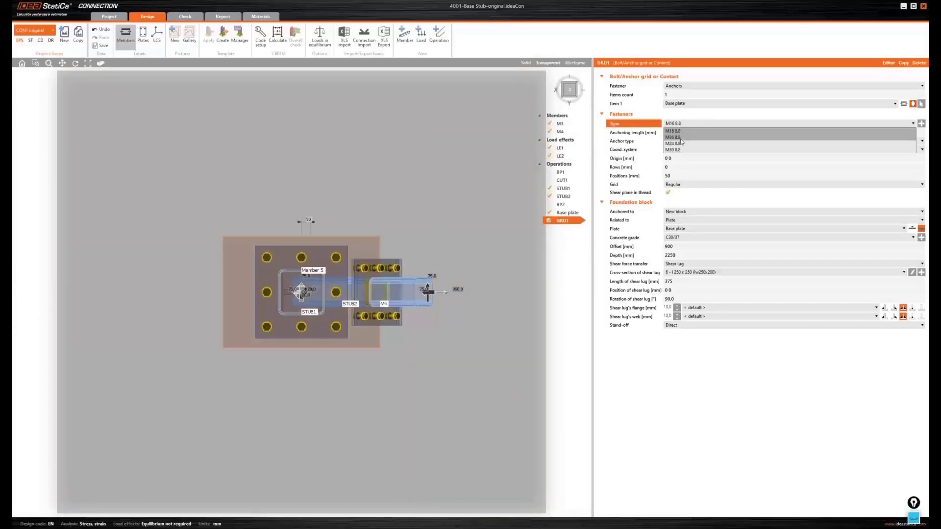
{"action": "left_click", "coordinate": [682, 136]}
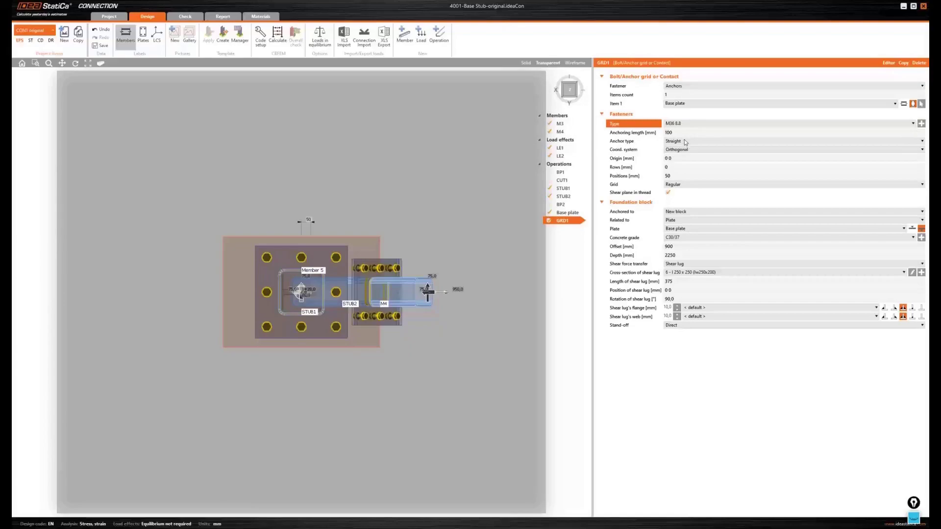
{"action": "left_click", "coordinate": [686, 167]}
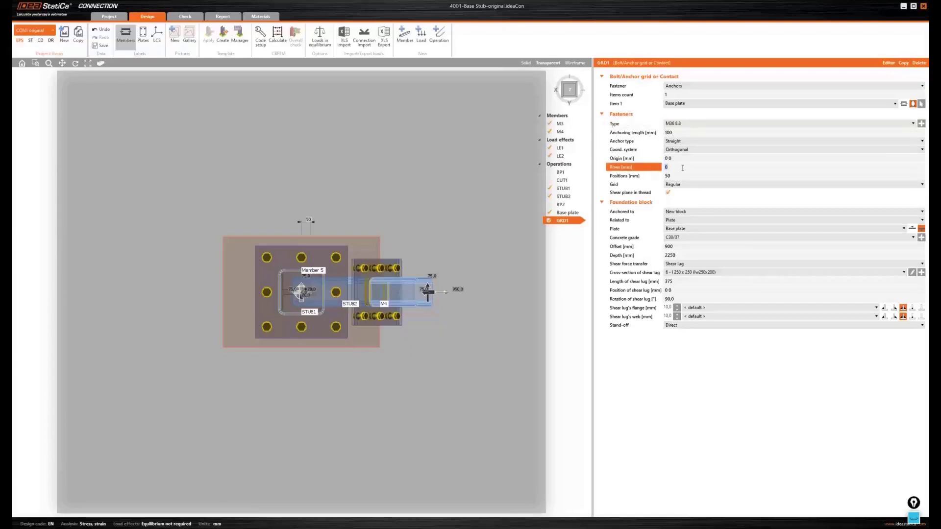
{"action": "left_click", "coordinate": [673, 176]}
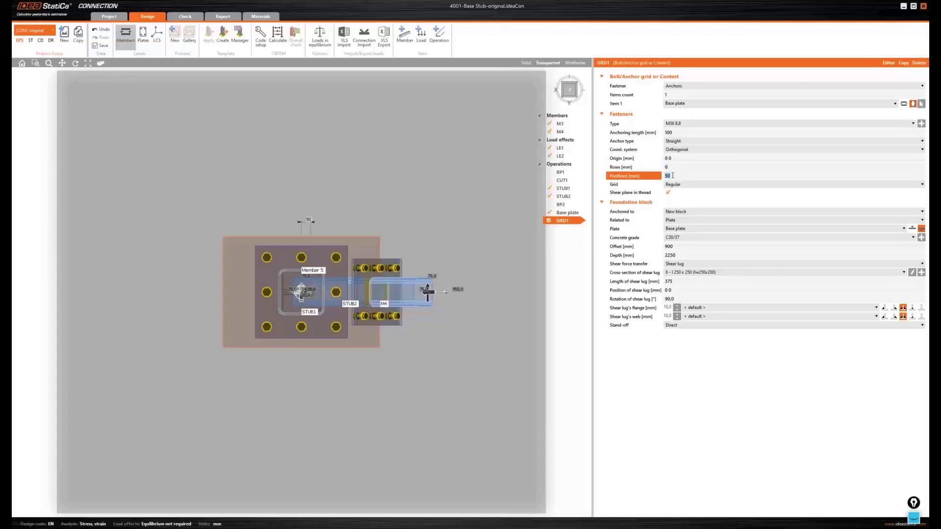
{"action": "type", "text": "340; -340"}
{"action": "key", "text": "Return"}
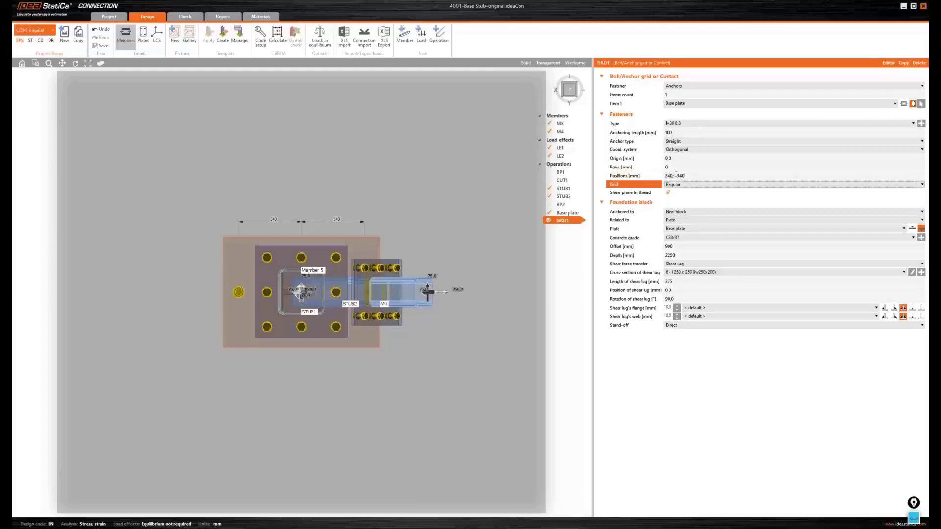
{"action": "left_click", "coordinate": [662, 167]}
{"action": "double_click", "coordinate": [689, 166]}
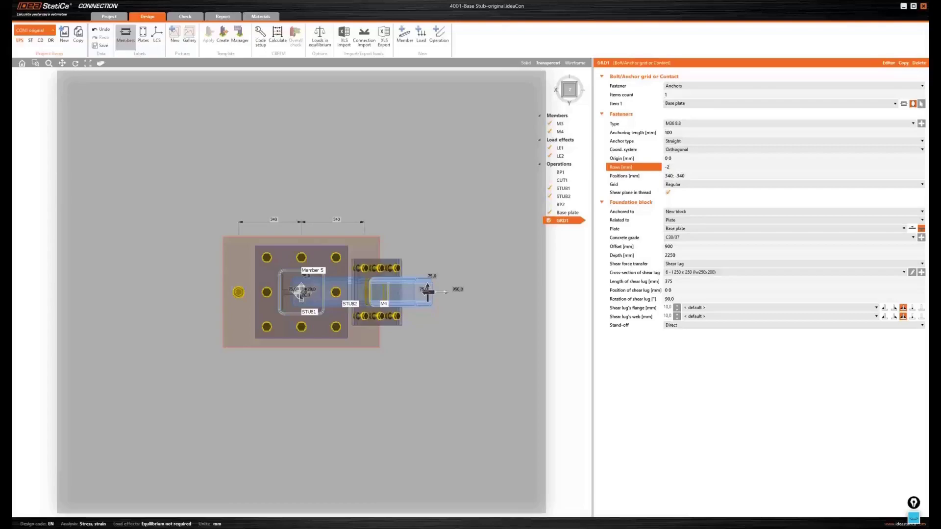
{"action": "type", "text": "-215 143 144 143"}
{"action": "key", "text": "Tab"}
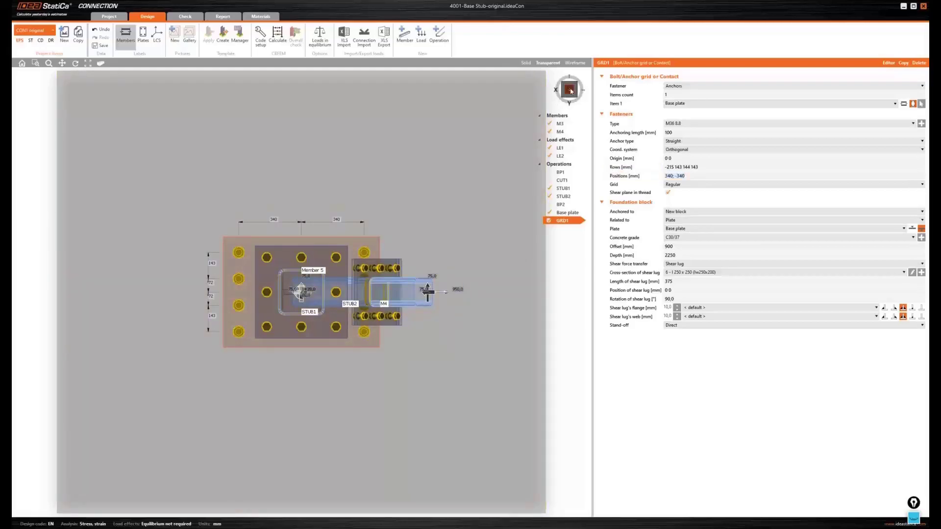
Set the anchoring length to 925 mm, with the model turned to a 3D view.
{"action": "left_click", "coordinate": [570, 91]}
{"action": "left_click_drag", "start_coordinate": [569, 88], "coordinate": [558, 72]}
{"action": "left_click", "coordinate": [683, 133]}
{"action": "type", "text": "925"}
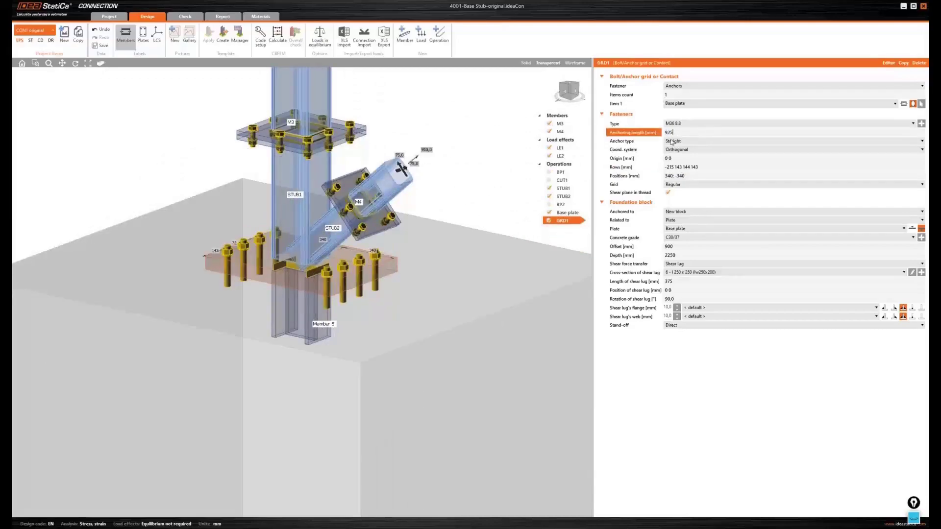
Change the anchor type to a rectangular washer plate with a size of 125 mm.
{"action": "left_click", "coordinate": [672, 141]}
{"action": "left_click", "coordinate": [672, 142]}
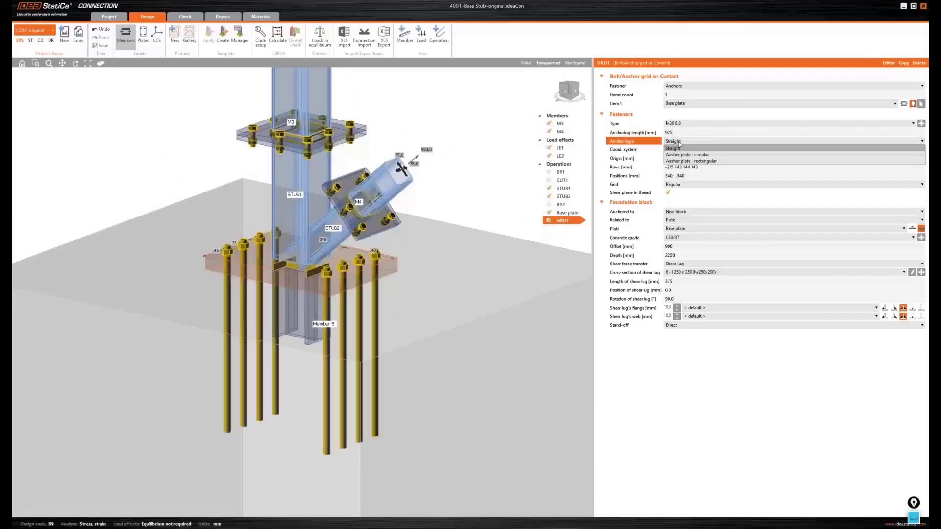
{"action": "left_click", "coordinate": [686, 161]}
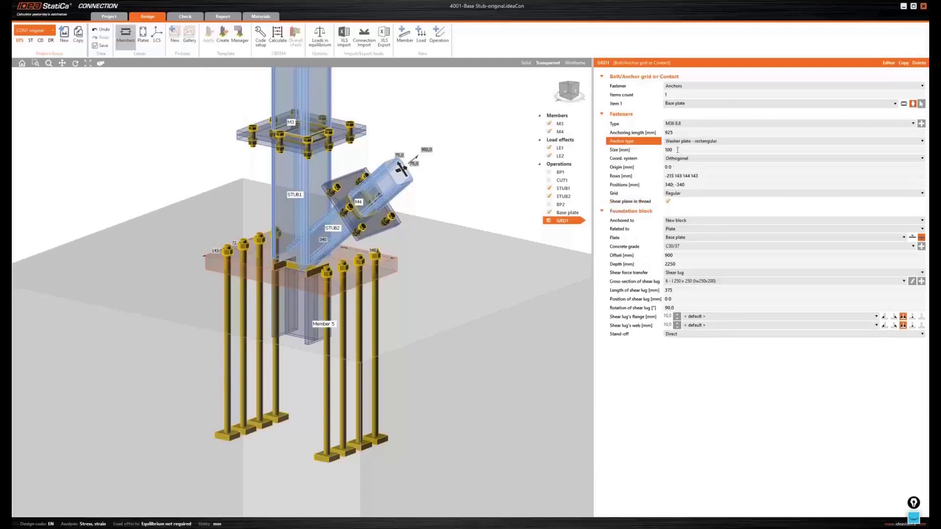
{"action": "left_click", "coordinate": [656, 151]}
{"action": "type", "text": "125"}
{"action": "key", "text": "Tab"}
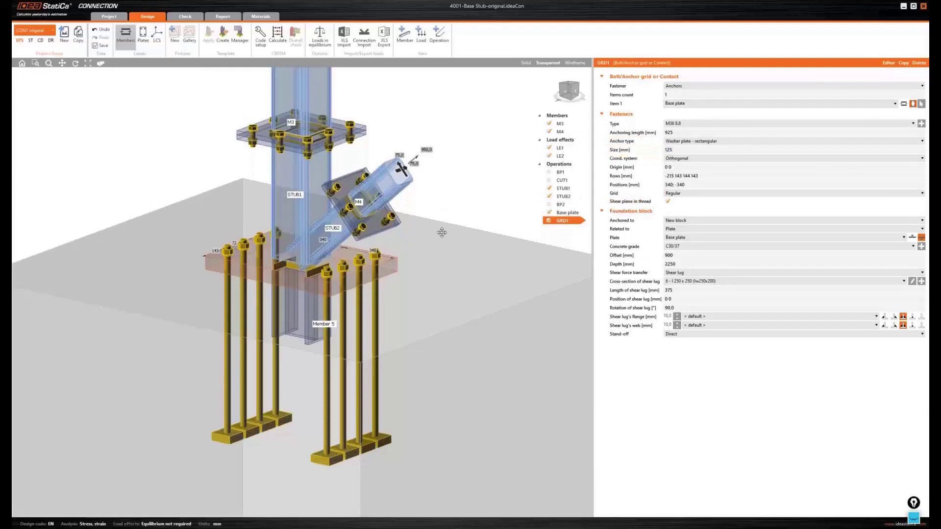
{"action": "scroll", "coordinate": [441, 232], "scroll_direction": "down", "scroll_amount": 2}
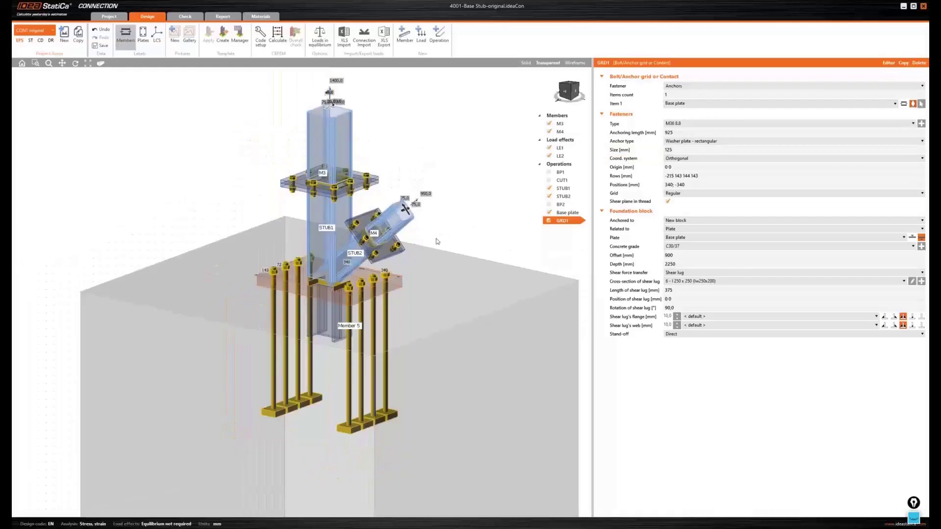
Show the model as solid and add a cut of member STUB1 by the Base plate.
{"action": "left_click", "coordinate": [526, 63]}
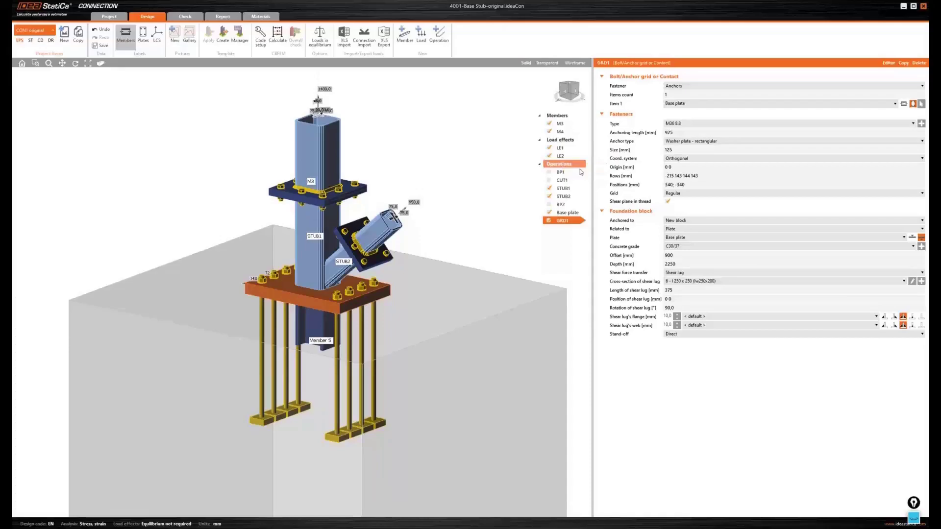
{"action": "left_click", "coordinate": [580, 171]}
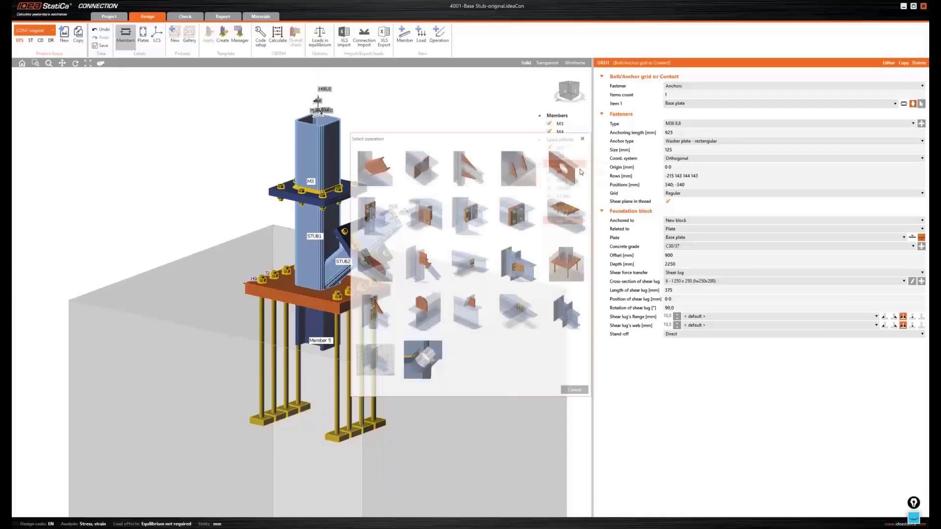
{"action": "left_click", "coordinate": [376, 176]}
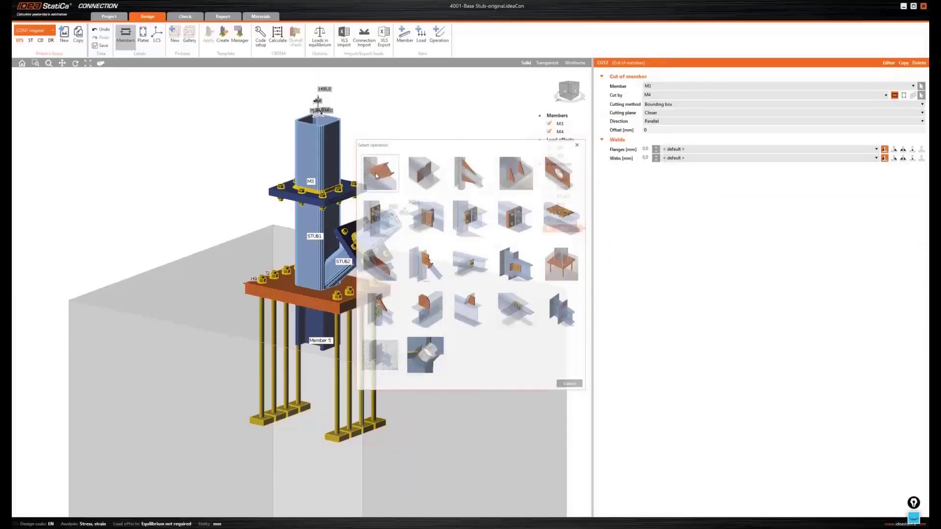
{"action": "left_click", "coordinate": [659, 86]}
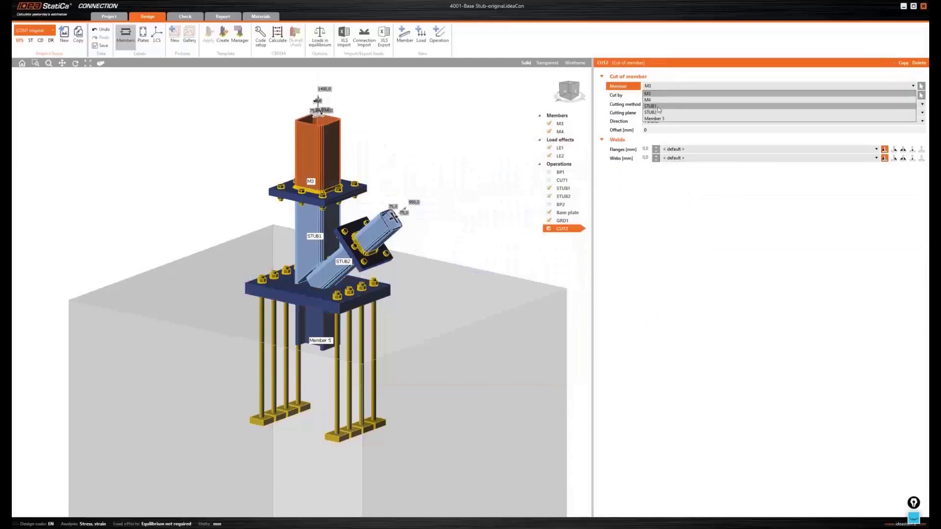
{"action": "left_click", "coordinate": [658, 106]}
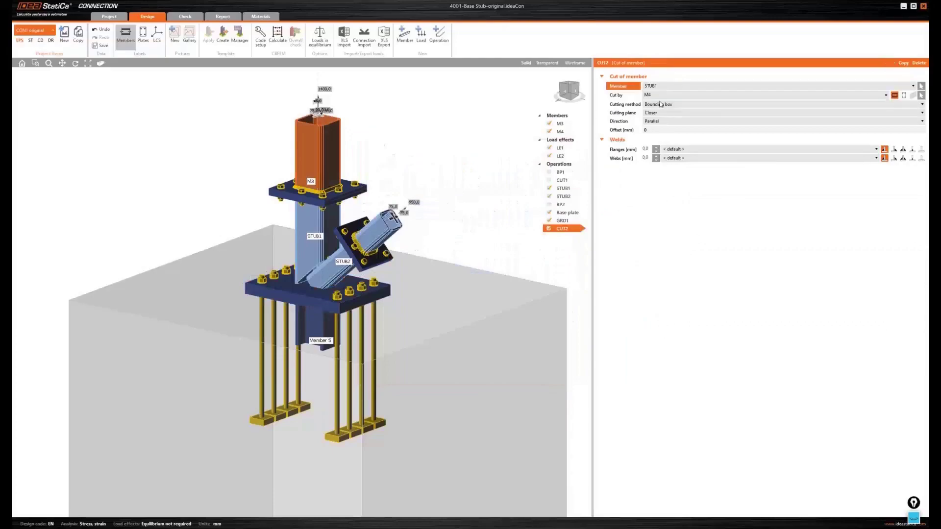
{"action": "left_click", "coordinate": [905, 96]}
{"action": "left_click", "coordinate": [784, 95]}
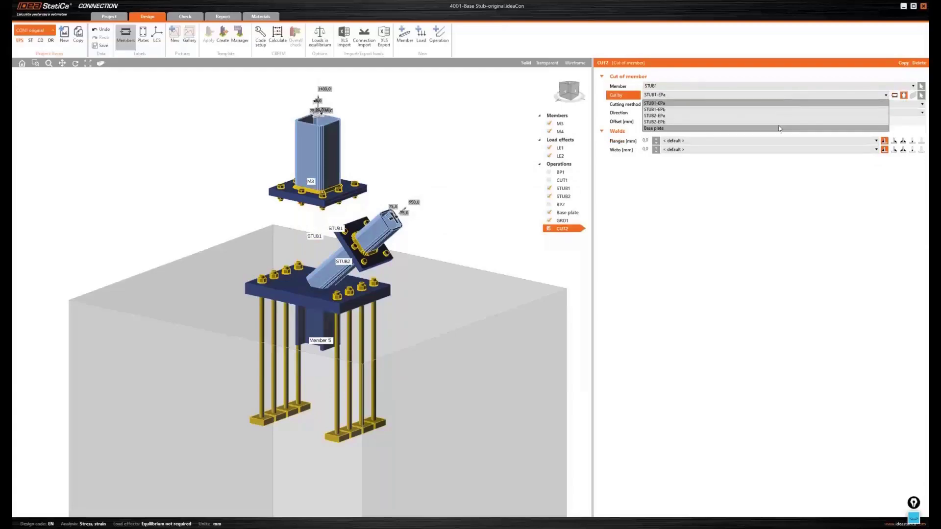
{"action": "left_click", "coordinate": [779, 129]}
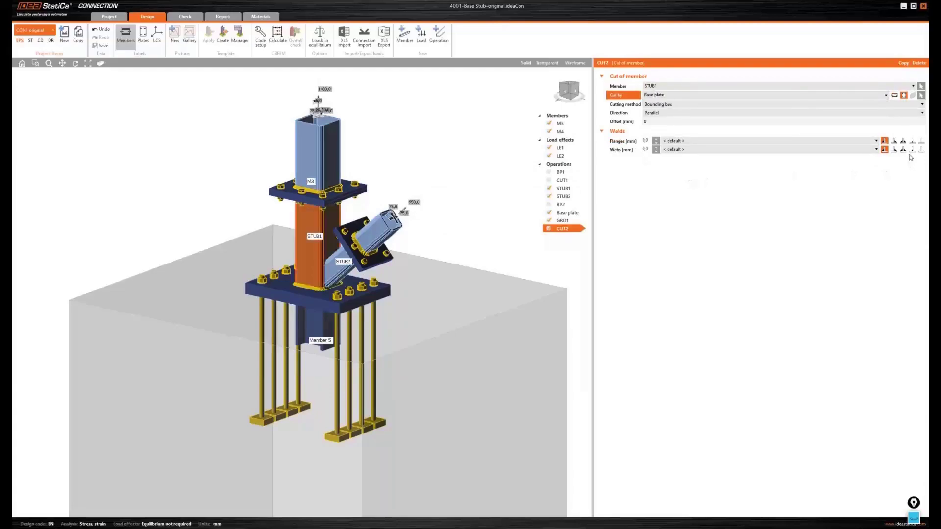
Set the flange and web weld thickness of the STUB1 cut to 10 mm.
{"action": "left_click", "coordinate": [646, 141]}
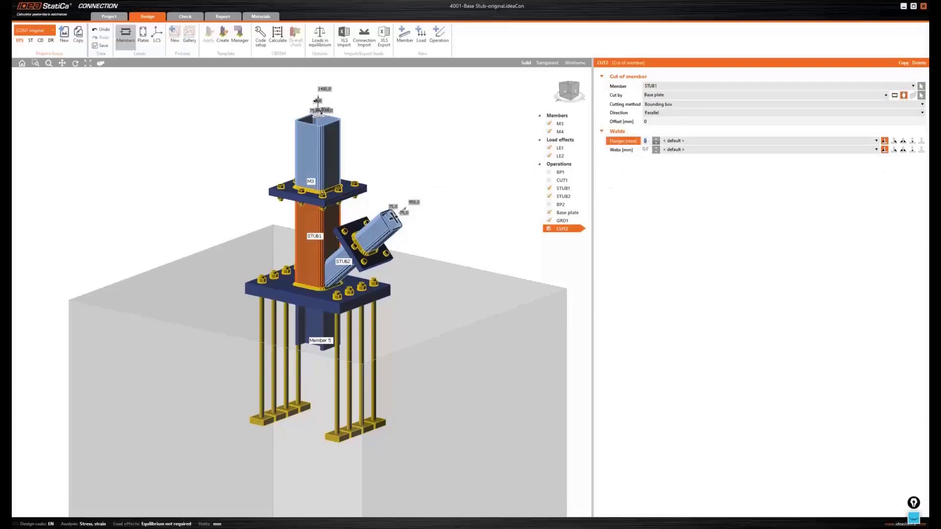
{"action": "type", "text": "10"}
{"action": "key", "text": "Return"}
{"action": "left_click", "coordinate": [642, 150]}
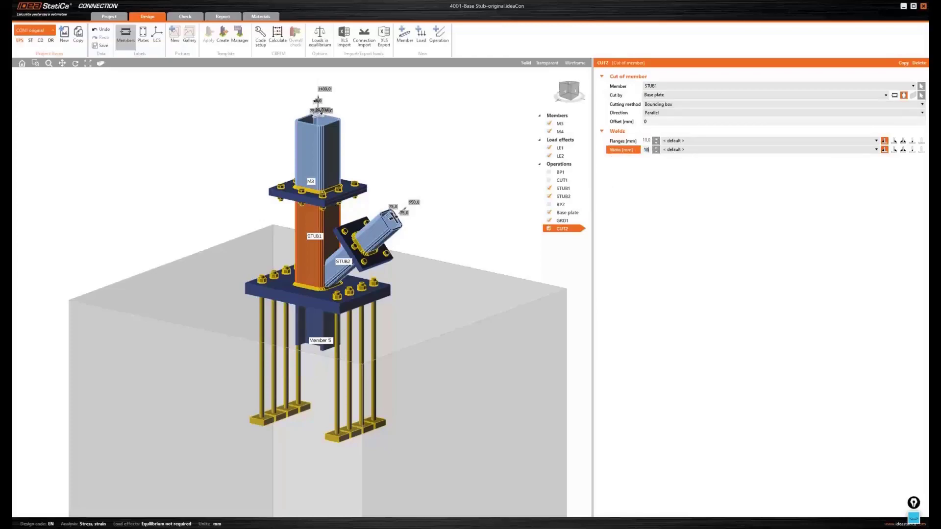
{"action": "type", "text": "10"}
{"action": "key", "text": "Return"}
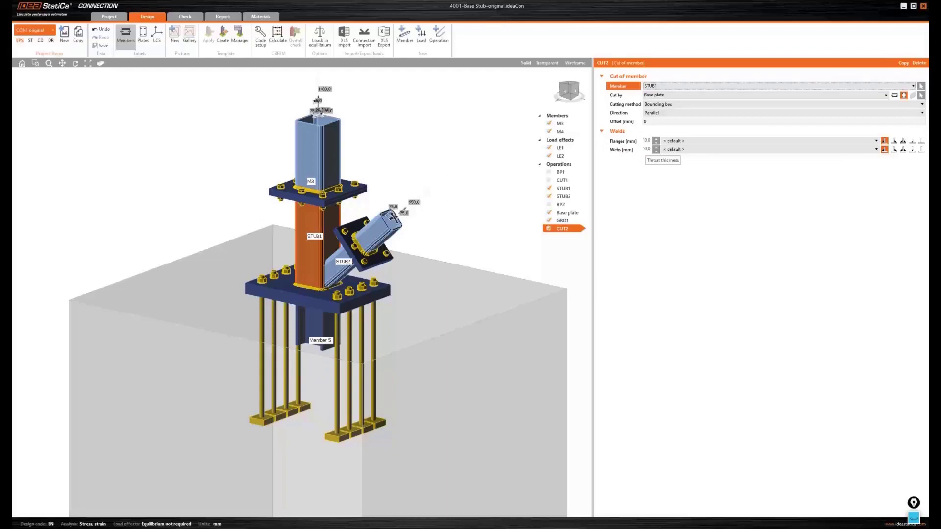
Add another member cut that trims STUB2 by STUB1 with the Surface cutting method.
{"action": "right_click", "coordinate": [561, 166]}
{"action": "left_click", "coordinate": [571, 172]}
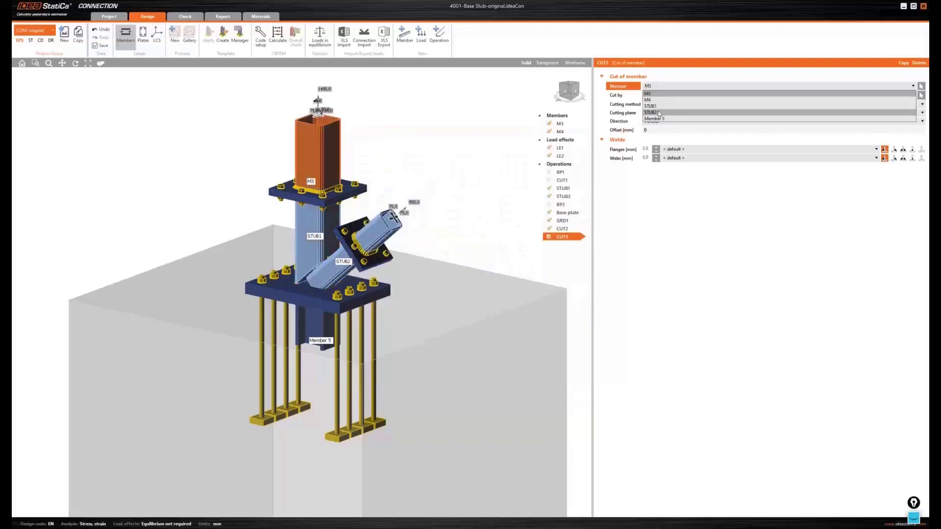
{"action": "left_click", "coordinate": [657, 115]}
{"action": "left_click", "coordinate": [660, 95]}
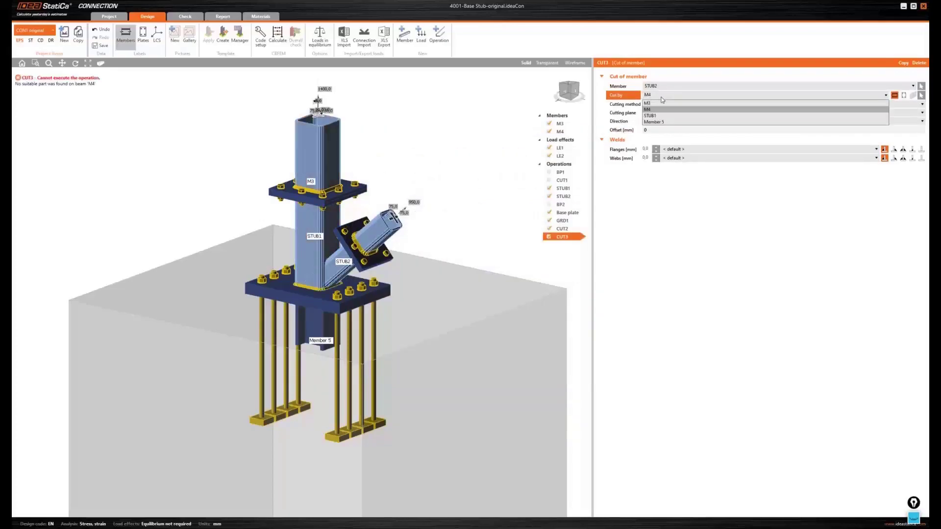
{"action": "left_click", "coordinate": [662, 115]}
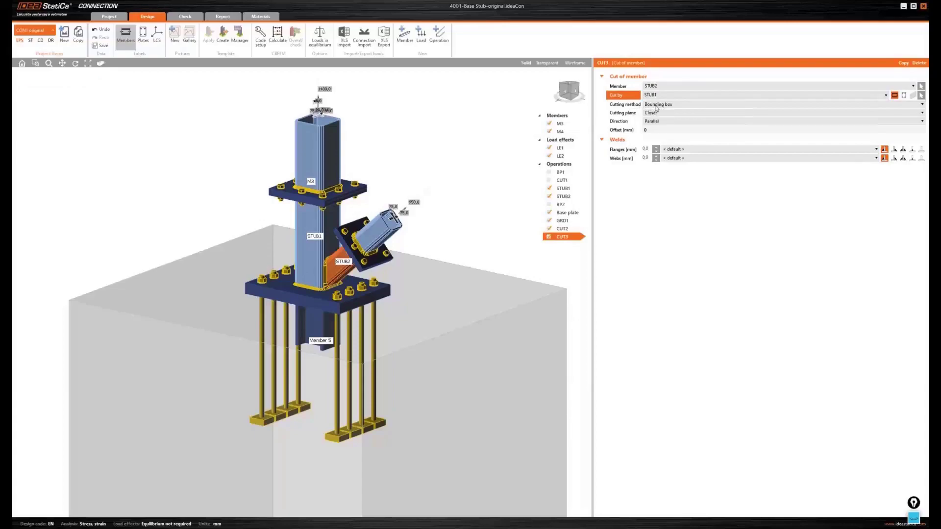
{"action": "left_click", "coordinate": [657, 105]}
{"action": "left_click", "coordinate": [654, 118]}
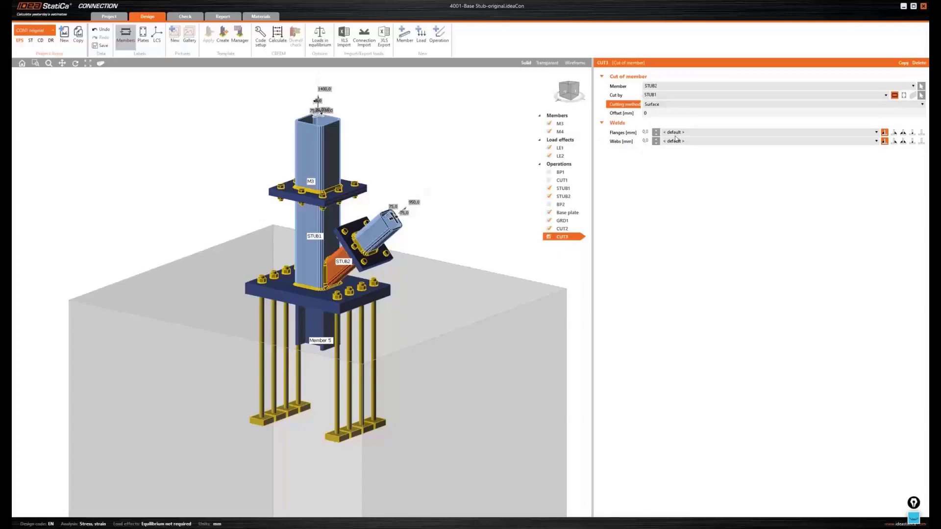
Set the flange and web welds of the STUB2 cut to 10 mm.
{"action": "left_click", "coordinate": [645, 132]}
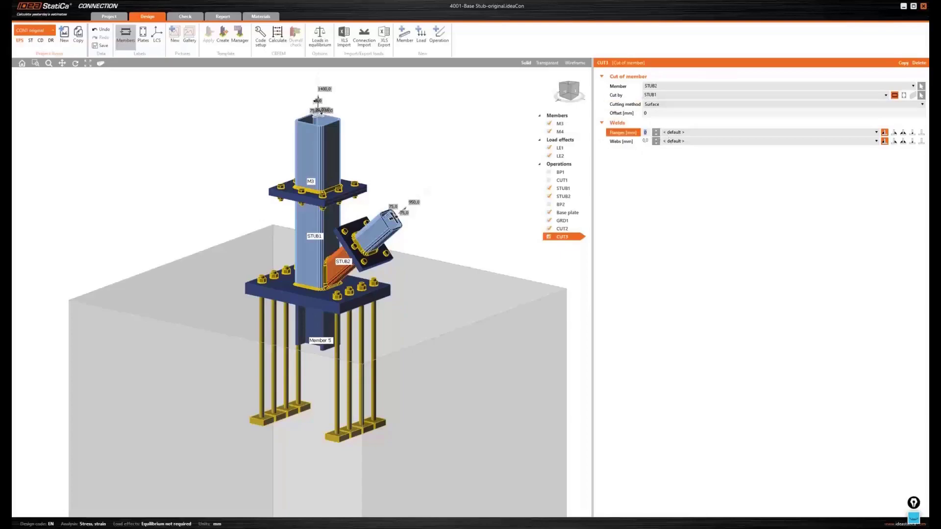
{"action": "type", "text": "10"}
{"action": "left_click", "coordinate": [645, 141]}
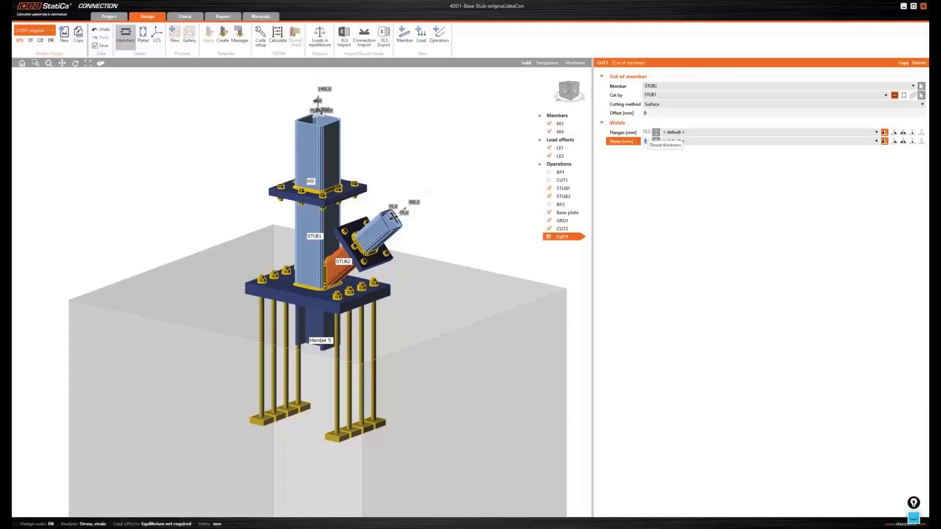
{"action": "key", "text": "Return"}
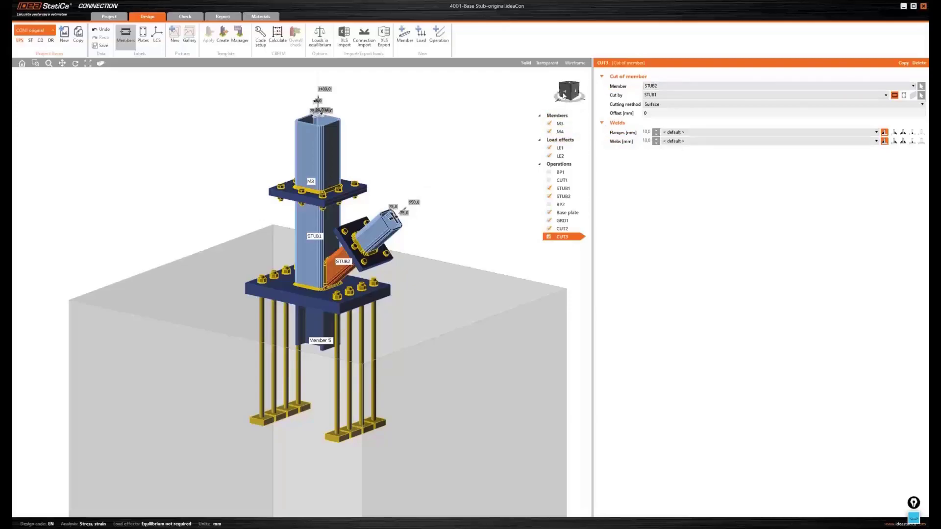
{"action": "left_click_drag", "start_coordinate": [566, 94], "coordinate": [569, 95]}
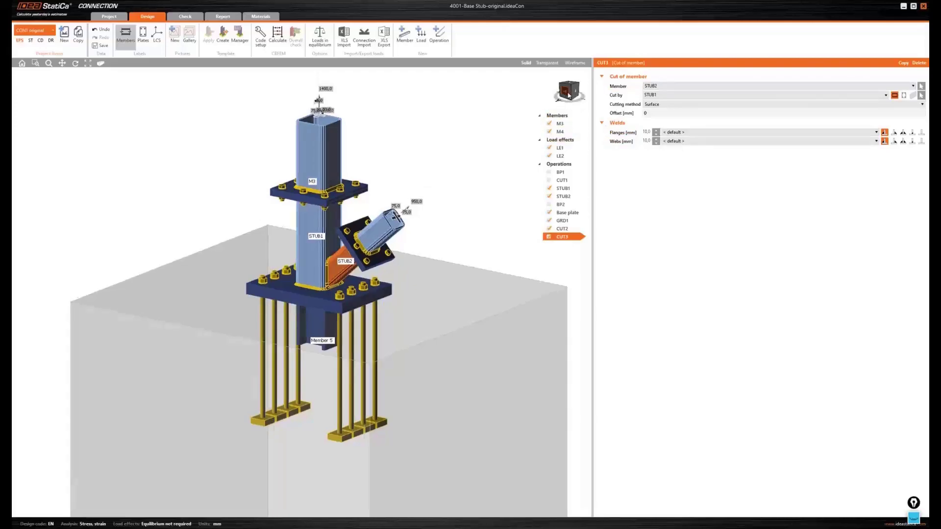
{"action": "left_click_drag", "start_coordinate": [569, 95], "coordinate": [525, 121]}
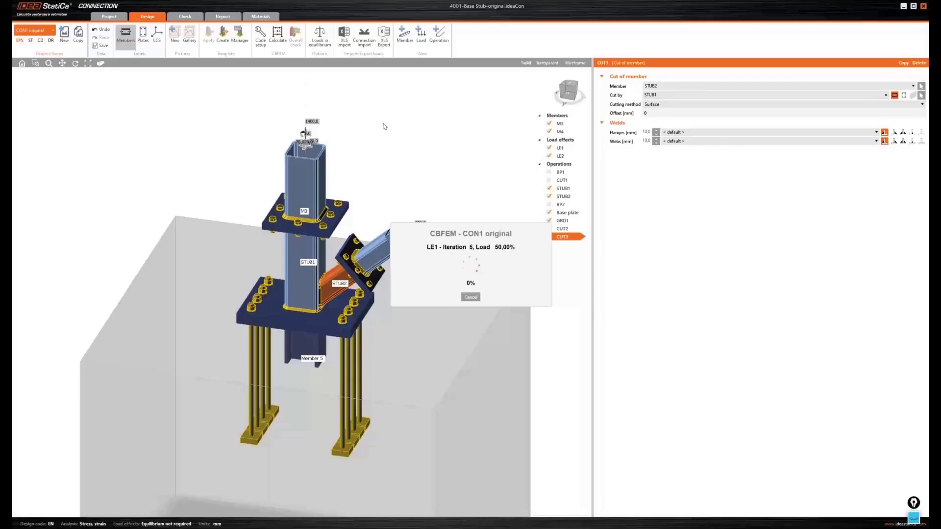
Switch to the PowerPoint slide show at the slide on the fictional node principle.
{"action": "key", "text": "alt+Tab"}
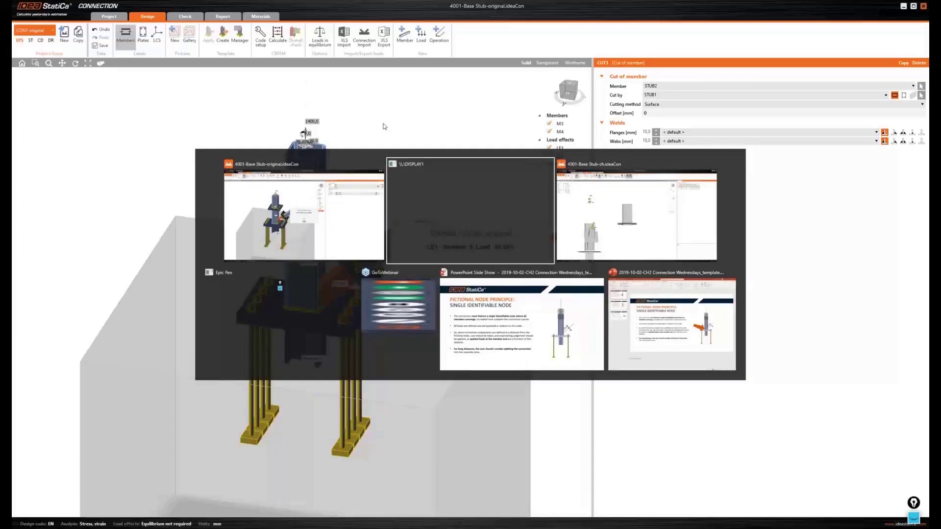
{"action": "key", "text": "alt+Tab"}
{"action": "key", "text": "alt+Tab"}
{"action": "key", "text": "alt+Tab"}
{"action": "key", "text": "alt+Tab"}
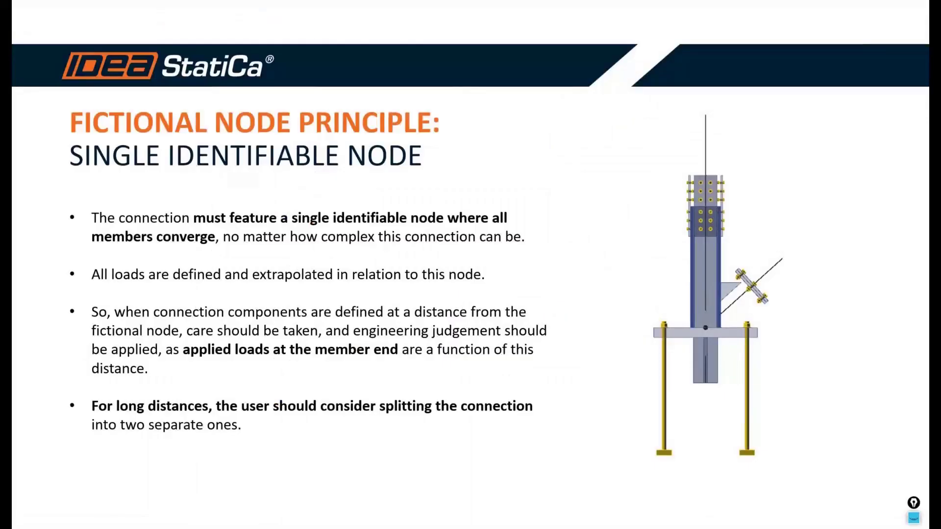
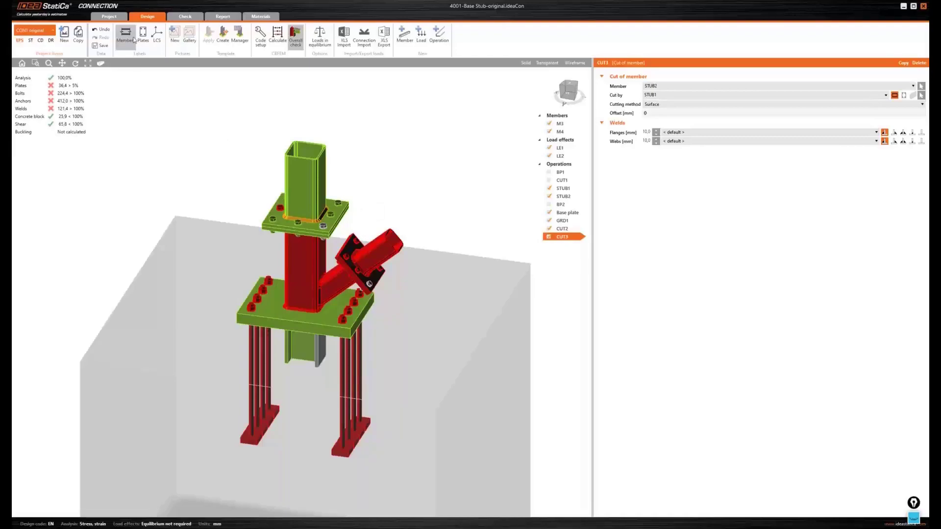
Rename the copied project item CON1 original1 as "CON1 variation" and return to its design model.
{"action": "left_click", "coordinate": [109, 17]}
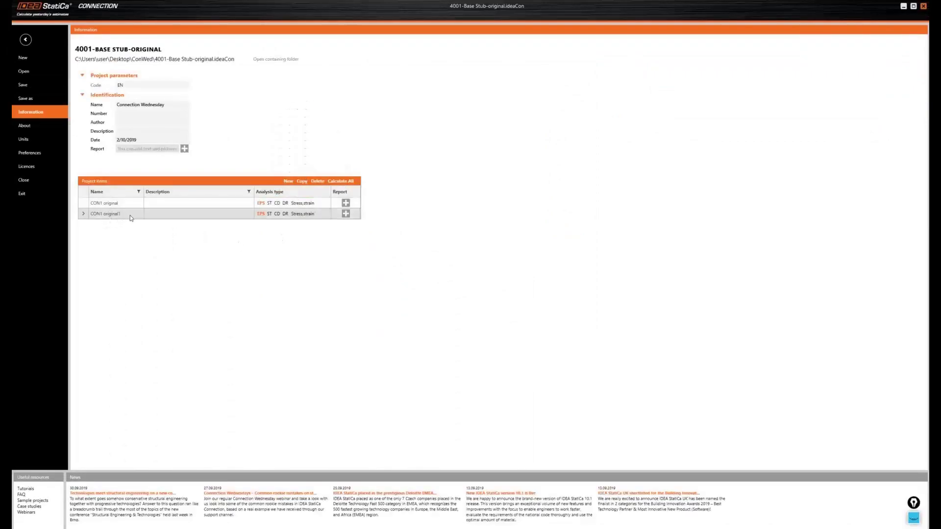
{"action": "left_click", "coordinate": [124, 215]}
{"action": "key", "text": "BackSpace"}
{"action": "key", "text": "BackSpace"}
{"action": "key", "text": "BackSpace"}
{"action": "type", "text": "variation"}
{"action": "key", "text": "Tab"}
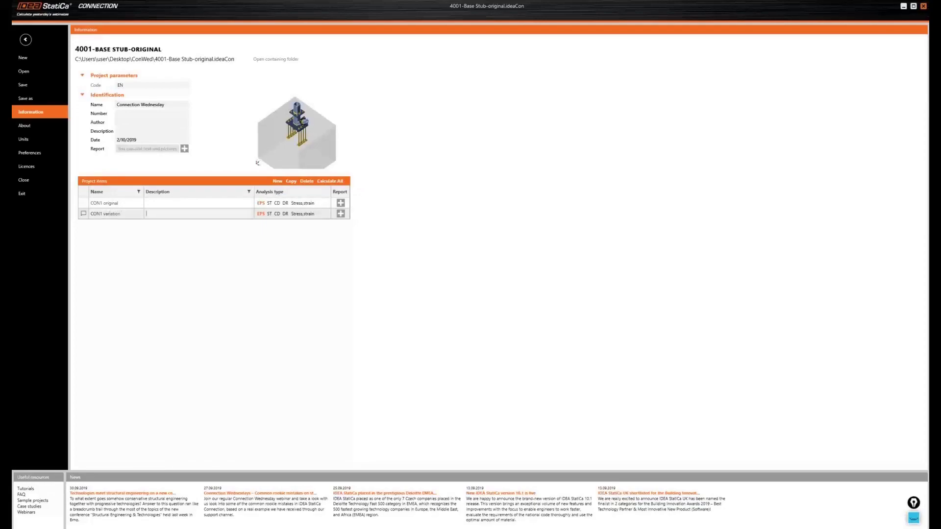
{"action": "left_click", "coordinate": [31, 43]}
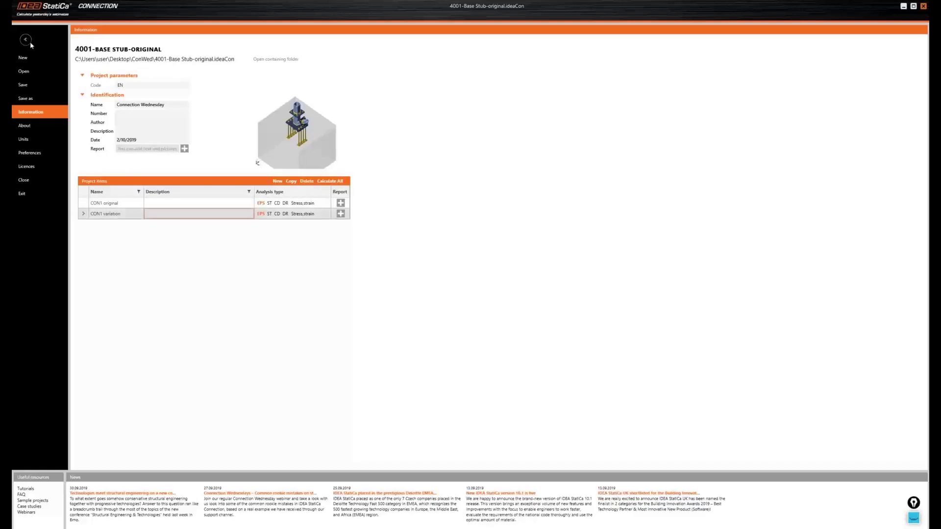
{"action": "left_click", "coordinate": [31, 42]}
Delete the operations BP1, CUT1 and STUB1 from the CON1 variation model.
{"action": "left_click_drag", "start_coordinate": [571, 91], "coordinate": [560, 95]}
{"action": "middle_click_drag", "start_coordinate": [446, 121], "coordinate": [451, 129]}
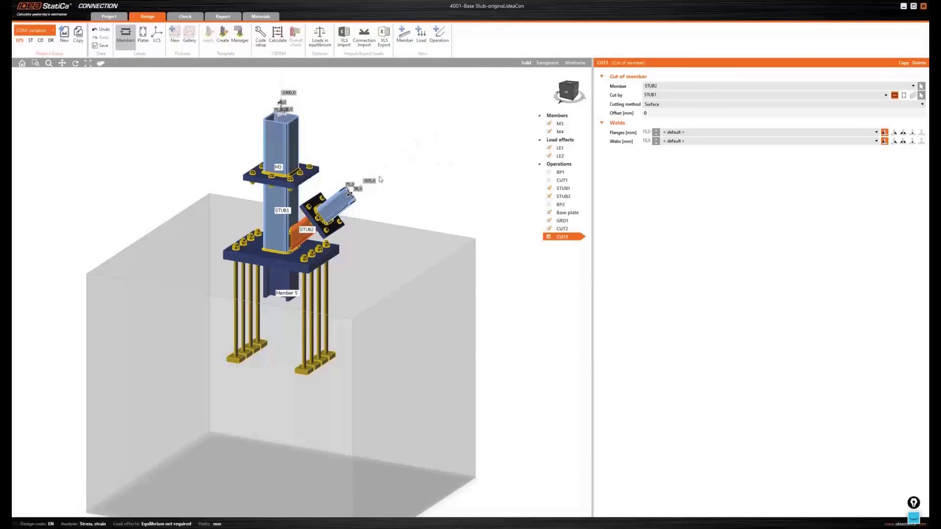
{"action": "right_click", "coordinate": [562, 172]}
{"action": "left_click", "coordinate": [565, 184]}
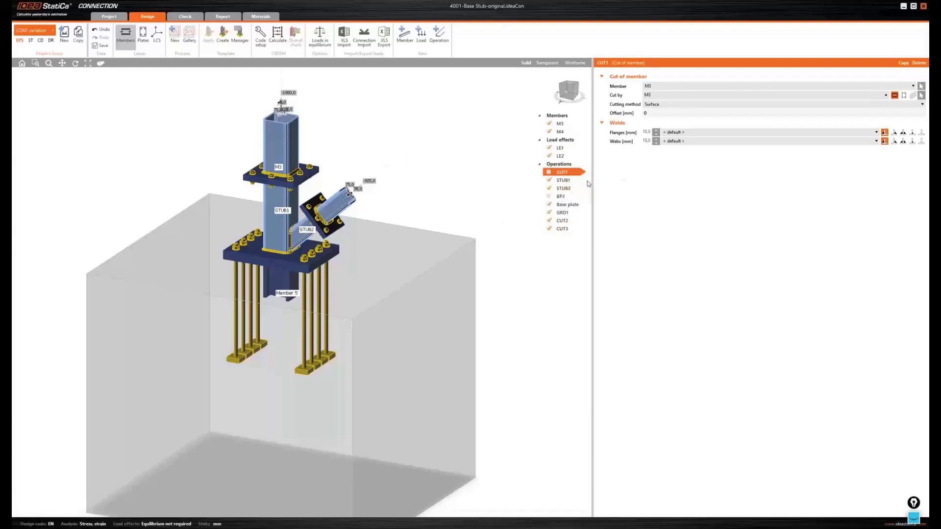
{"action": "key", "text": "Delete"}
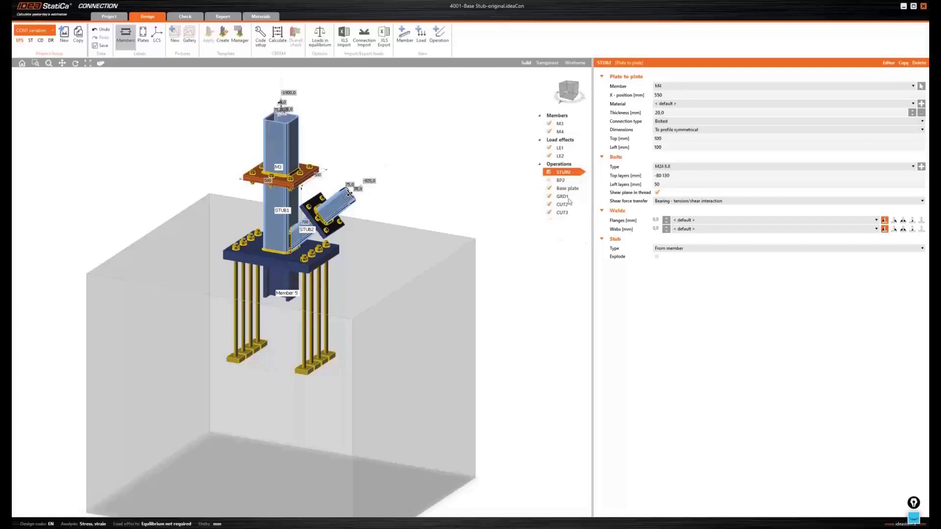
{"action": "key", "text": "Delete"}
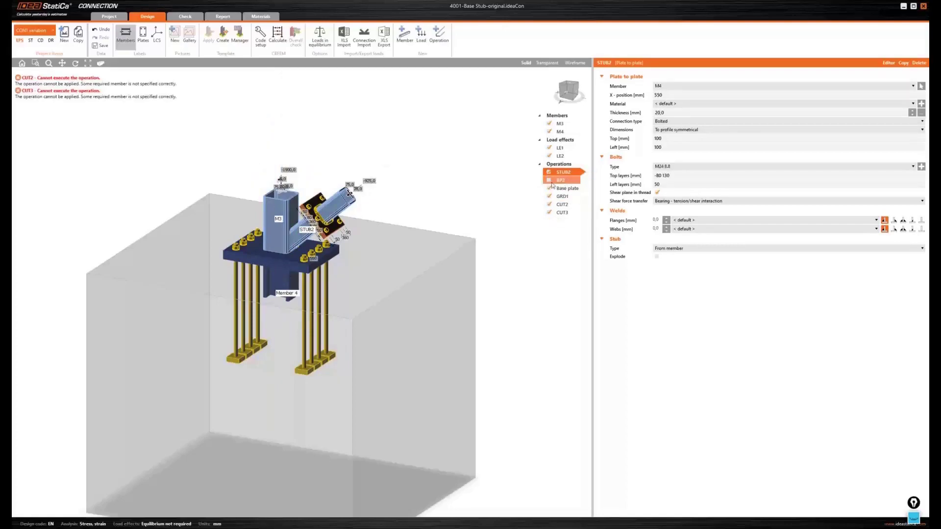
Delete the operation BP2 and the two member cuts CUT2 and CUT3.
{"action": "right_click", "coordinate": [560, 182]}
{"action": "left_click", "coordinate": [572, 195]}
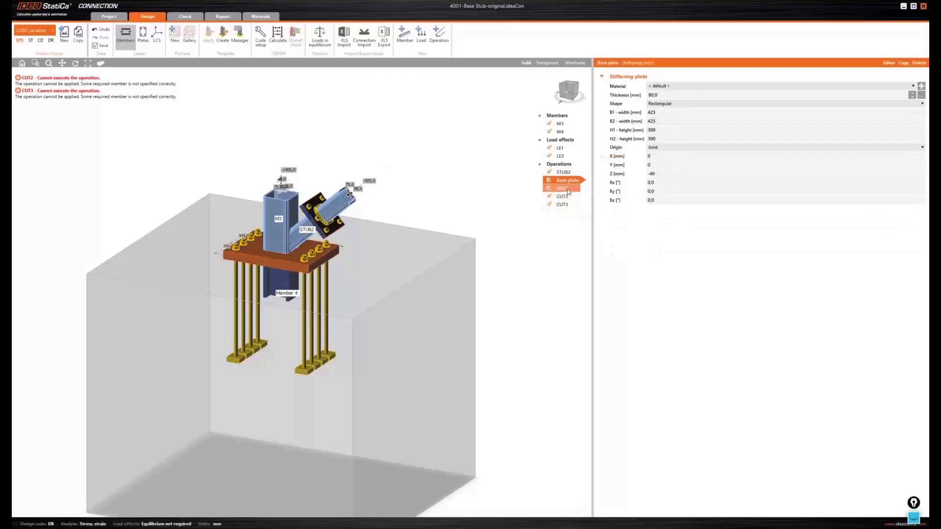
{"action": "right_click", "coordinate": [567, 199]}
{"action": "left_click", "coordinate": [577, 211]}
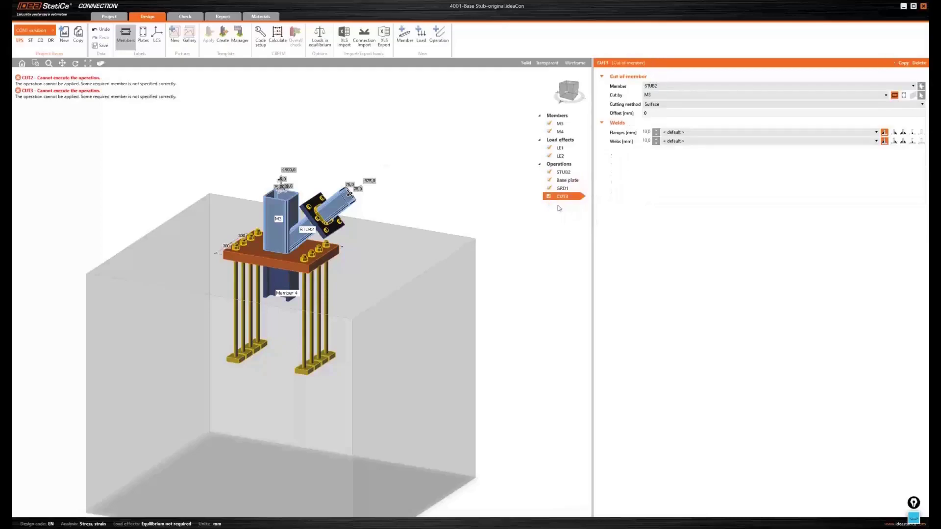
{"action": "right_click", "coordinate": [563, 196]}
{"action": "left_click", "coordinate": [577, 211]}
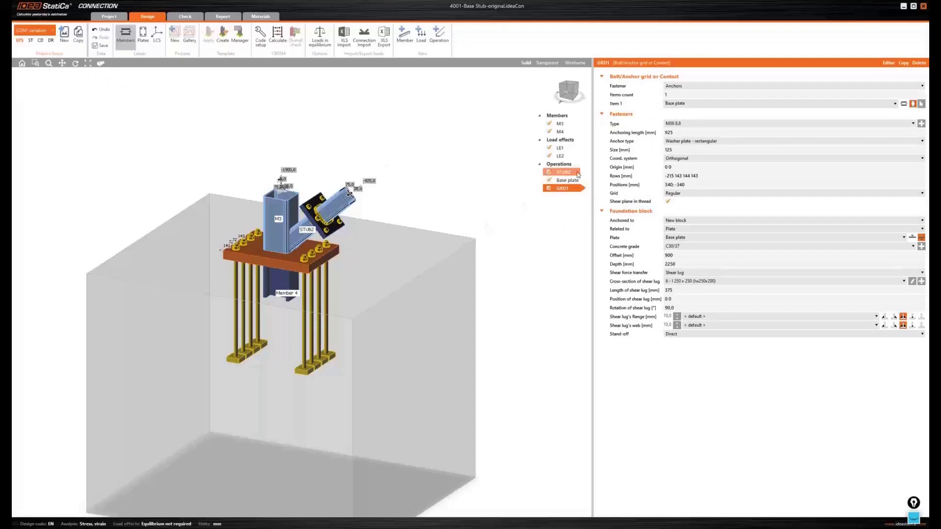
Add a stiffening member operation to the CON1 variation model.
{"action": "right_click", "coordinate": [559, 166]}
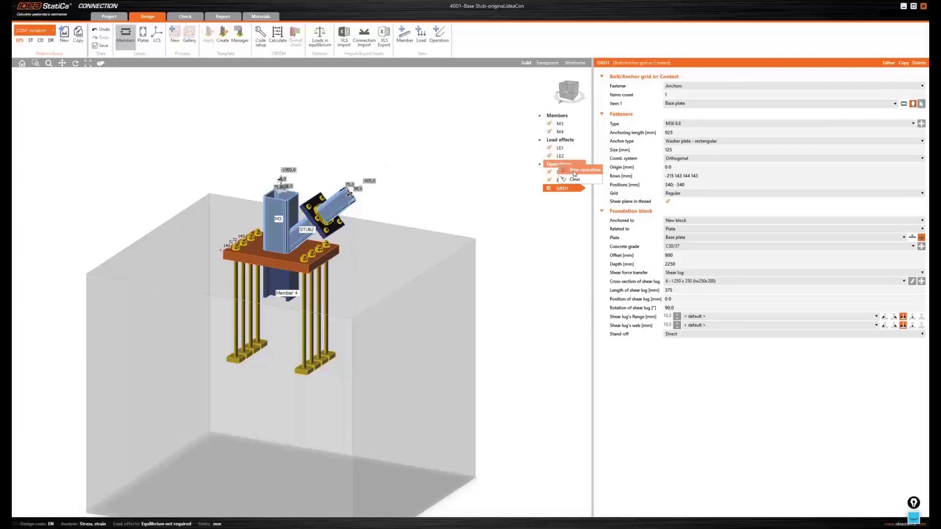
{"action": "left_click", "coordinate": [575, 173]}
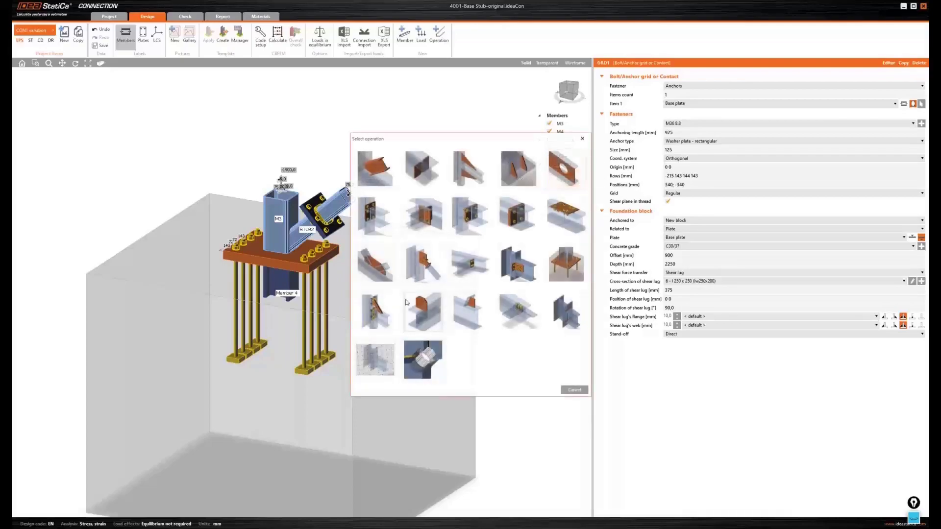
{"action": "left_click", "coordinate": [376, 312]}
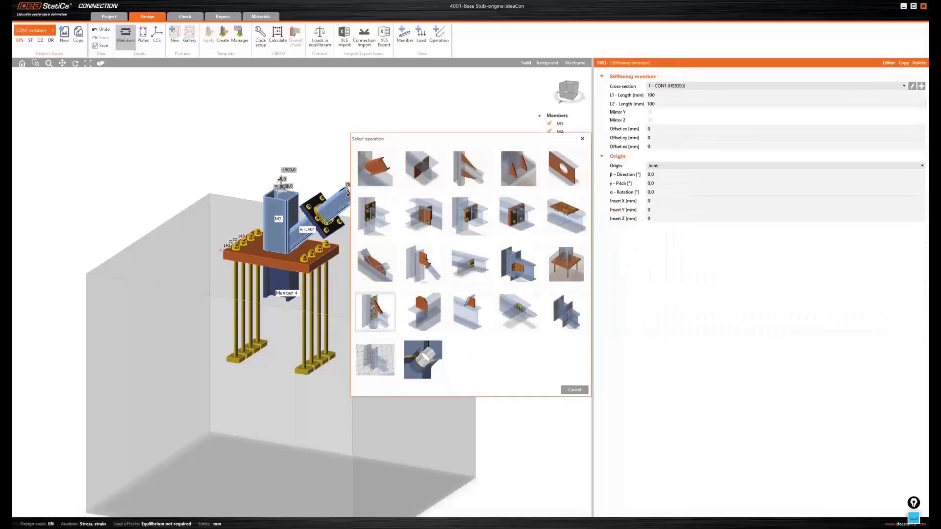
Give the stiffening member the cross-section SHS250/250/12.5 and a pitch of -90°.
{"action": "left_click", "coordinate": [661, 86]}
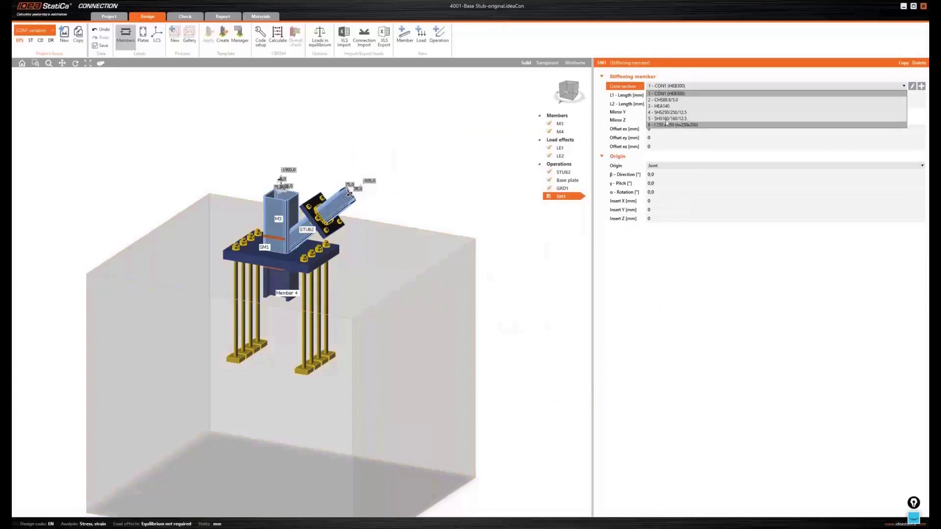
{"action": "left_click", "coordinate": [667, 113]}
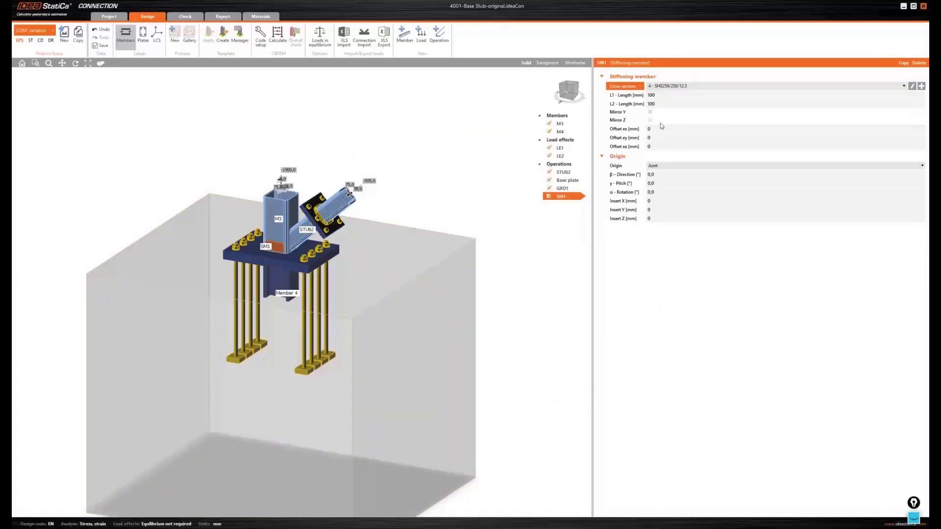
{"action": "left_click", "coordinate": [626, 186]}
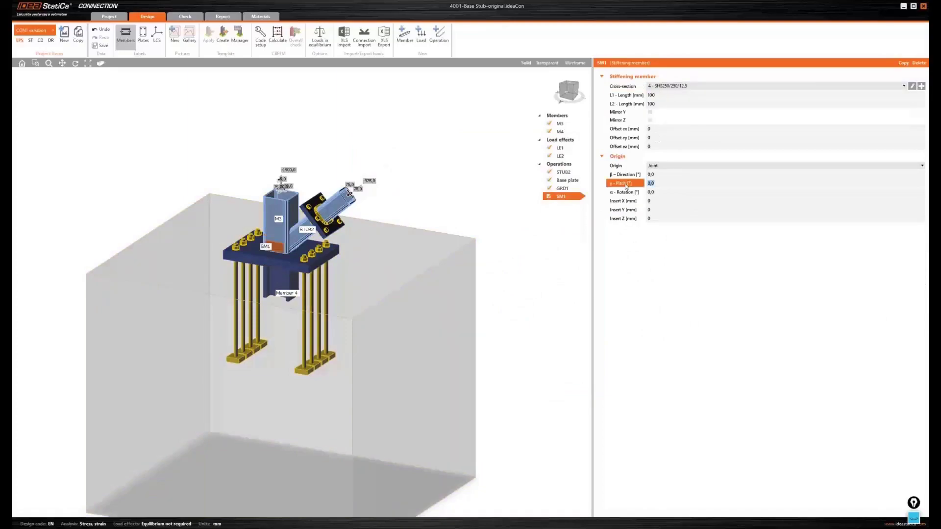
{"action": "type", "text": "-90"}
{"action": "key", "text": "Tab"}
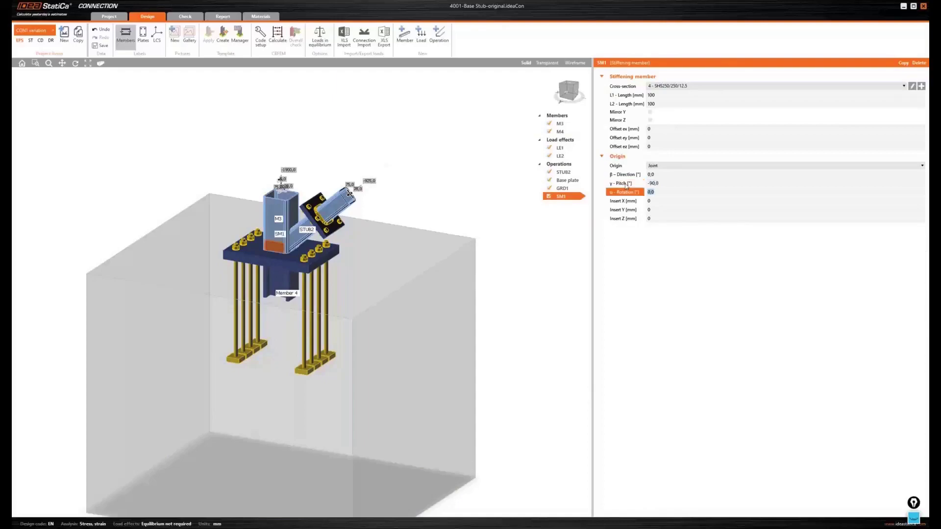
Set the stiffening member's L1 length to 995 mm.
{"action": "left_click", "coordinate": [661, 94]}
{"action": "type", "text": "995"}
{"action": "key", "text": "Tab"}
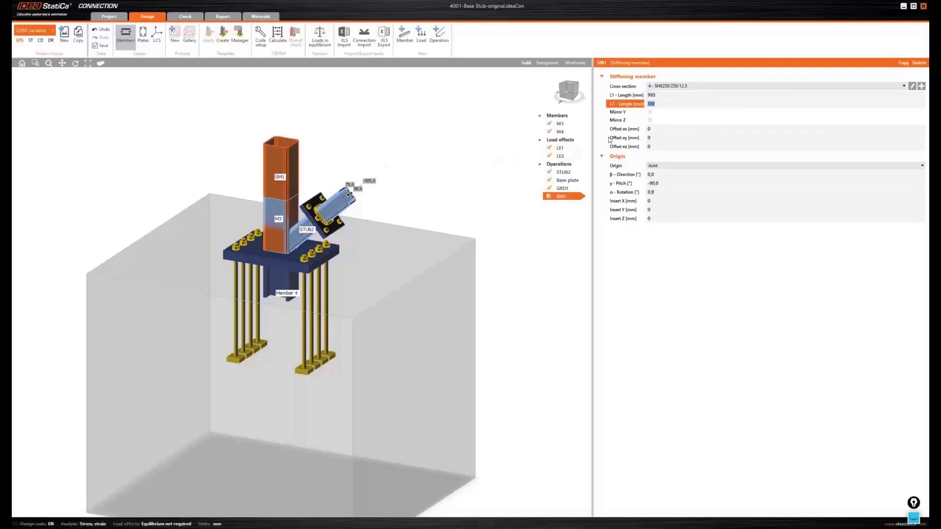
Add a work plane operation with its origin at Z = 1000 mm above the base connection.
{"action": "middle_click_drag", "start_coordinate": [486, 200], "coordinate": [470, 219]}
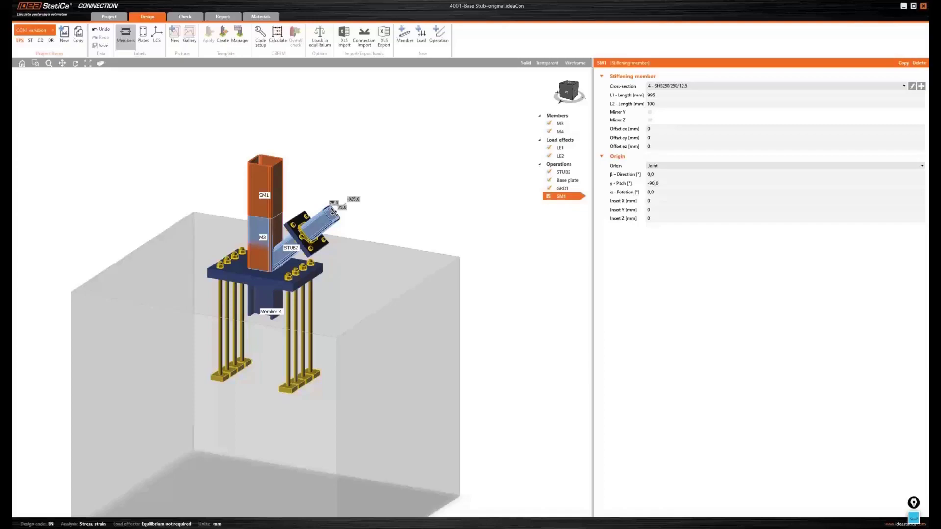
{"action": "right_click", "coordinate": [556, 165]}
{"action": "left_click", "coordinate": [570, 170]}
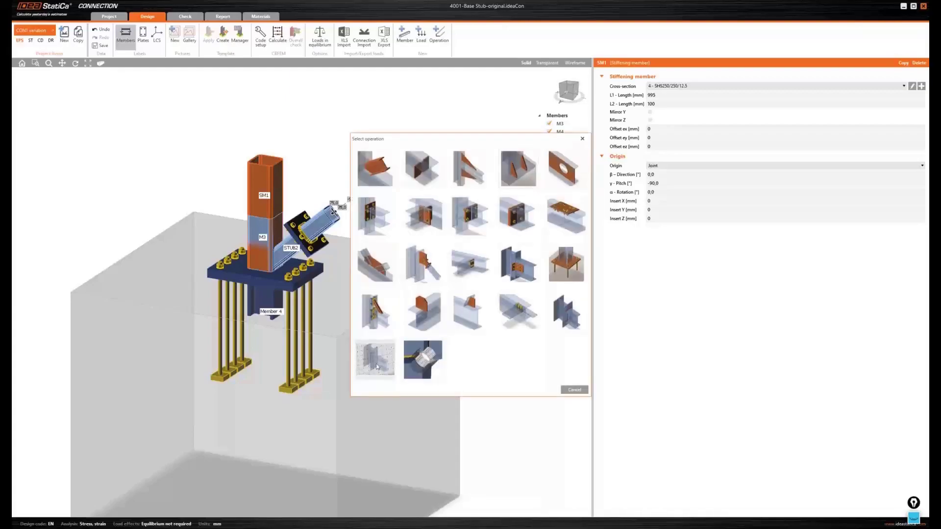
{"action": "left_click", "coordinate": [376, 359]}
{"action": "left_click_drag", "start_coordinate": [659, 123], "coordinate": [626, 128]}
{"action": "type", "text": "1000"}
{"action": "key", "text": "Tab"}
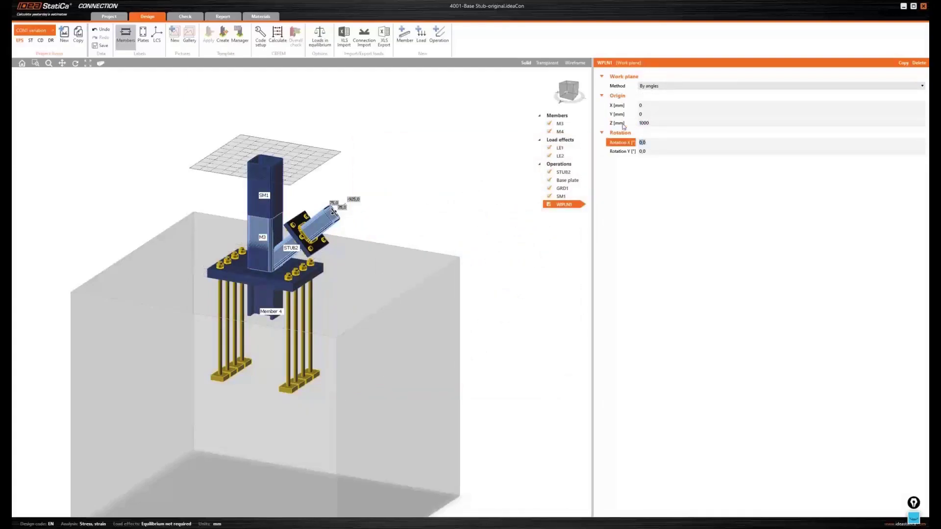
Add a cut of member M3 using the work plane WPLN1 as the cutting object.
{"action": "right_click", "coordinate": [564, 165]}
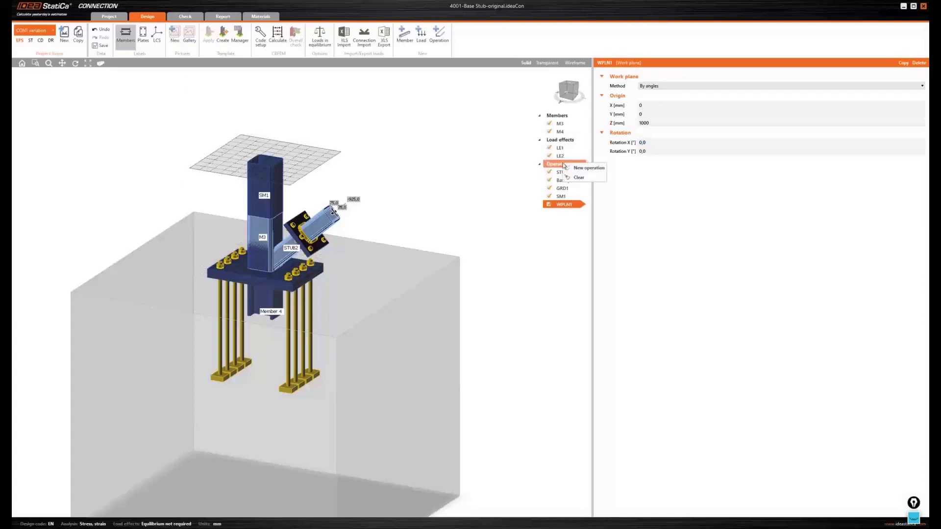
{"action": "left_click", "coordinate": [584, 168]}
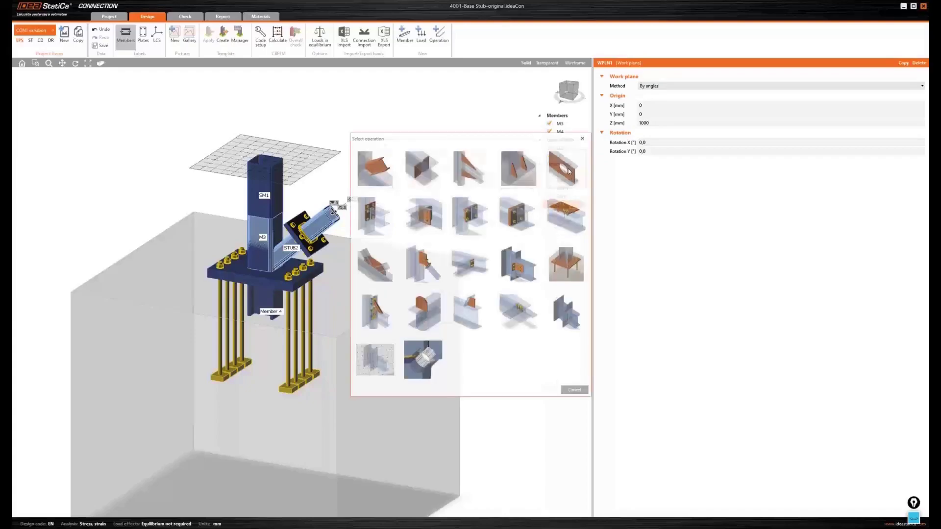
{"action": "left_click", "coordinate": [381, 174]}
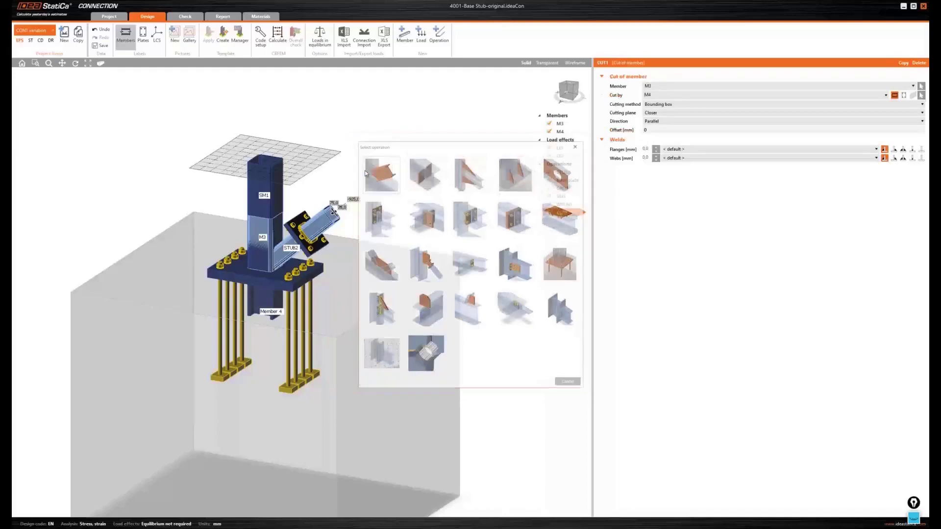
{"action": "left_click", "coordinate": [913, 96]}
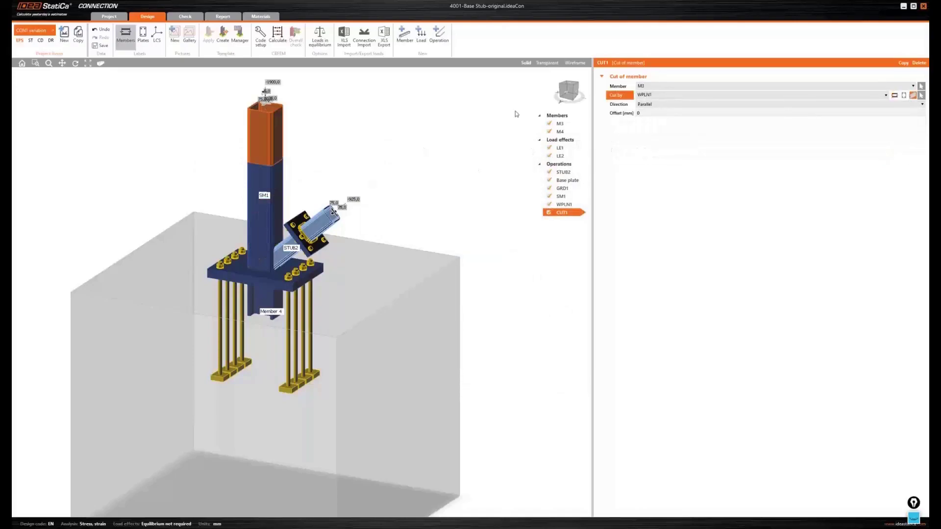
Examine the cut column from the front in transparent and wireframe display, and review the load effect LE2.
{"action": "left_click_drag", "start_coordinate": [573, 92], "coordinate": [542, 100]}
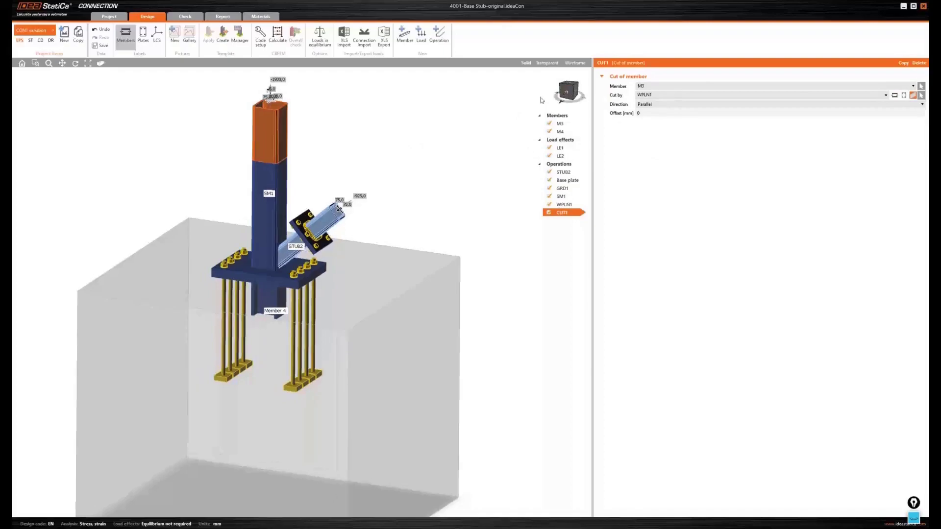
{"action": "left_click", "coordinate": [567, 92]}
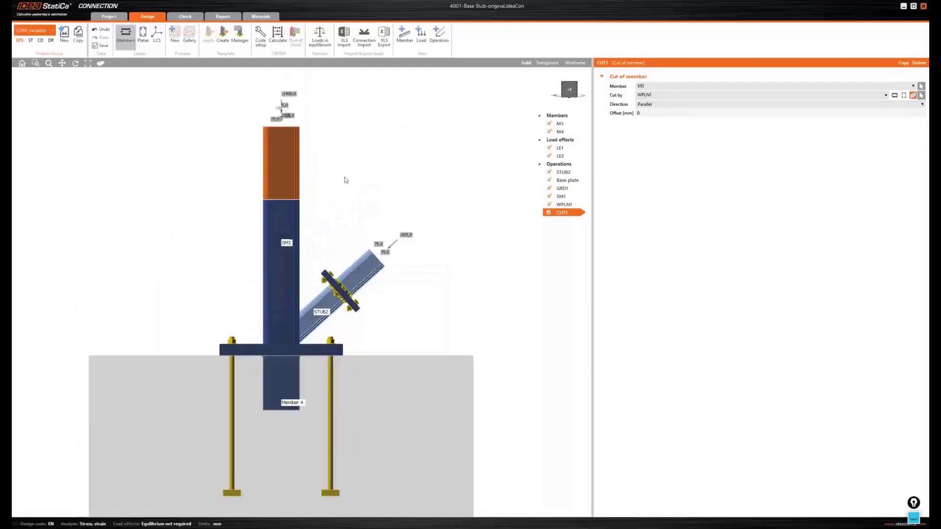
{"action": "left_click", "coordinate": [546, 64]}
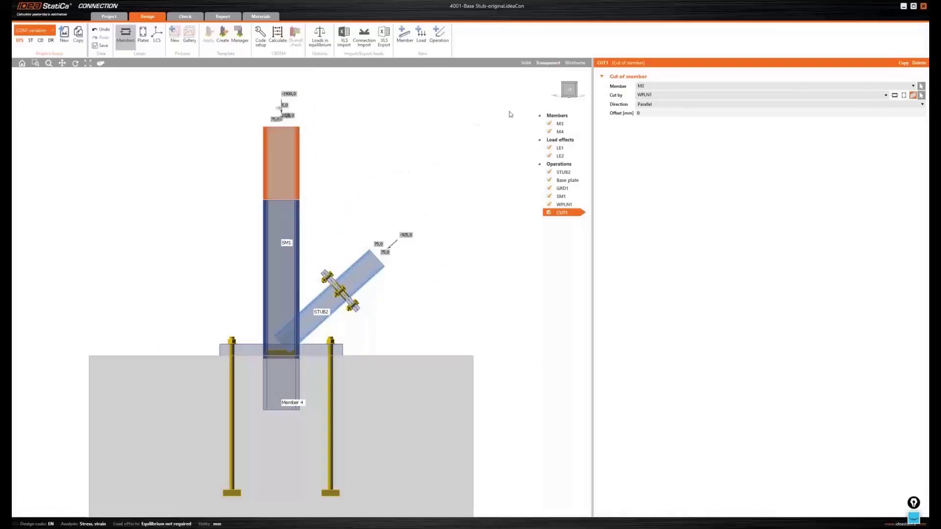
{"action": "left_click", "coordinate": [575, 64]}
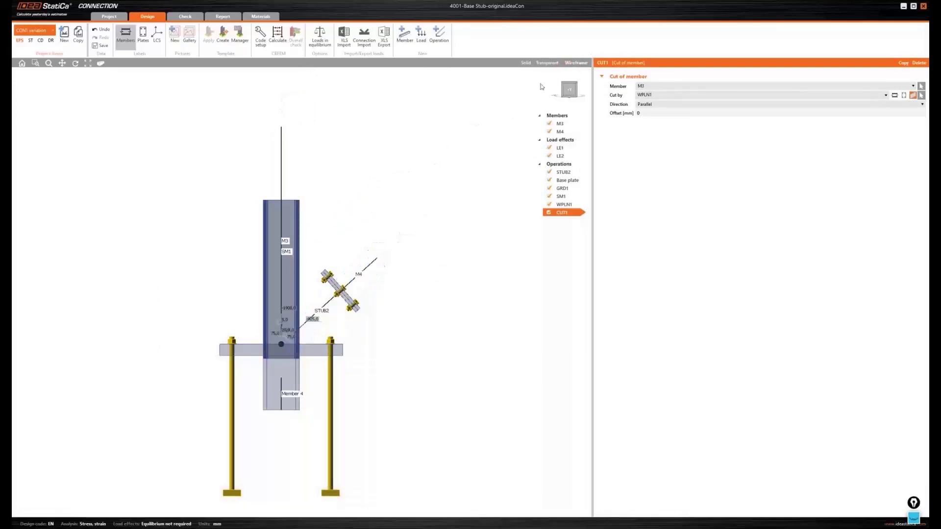
{"action": "left_click", "coordinate": [561, 156]}
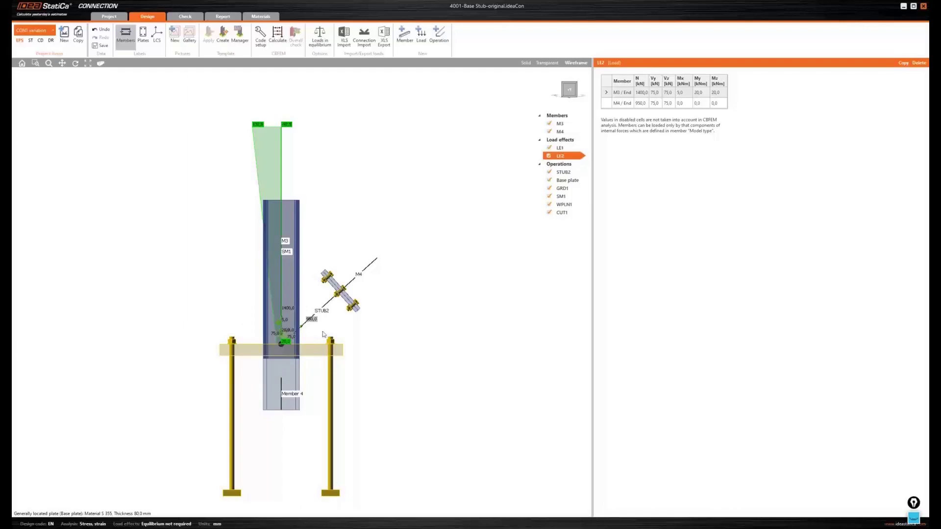
{"action": "left_click", "coordinate": [527, 66]}
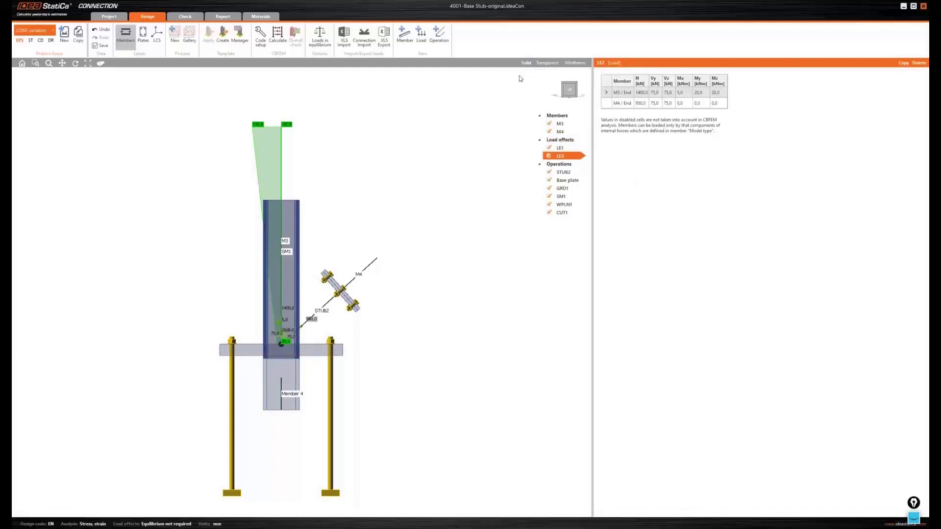
{"action": "left_click_drag", "start_coordinate": [568, 93], "coordinate": [392, 169]}
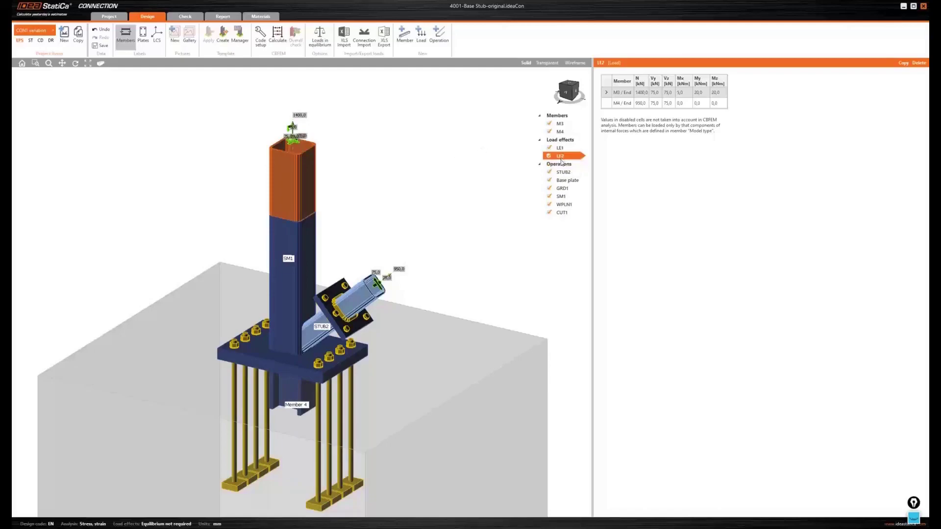
Add a 15 mm thick splice plate to web 1 of member M3.
{"action": "left_click", "coordinate": [522, 182]}
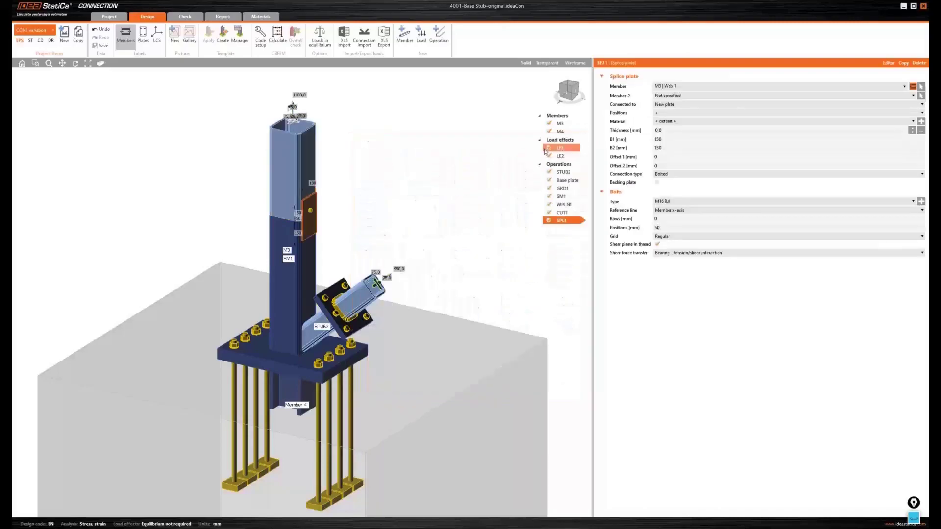
{"action": "left_click_drag", "start_coordinate": [566, 92], "coordinate": [536, 102]}
{"action": "scroll", "coordinate": [283, 220], "scroll_direction": "up", "scroll_amount": 5}
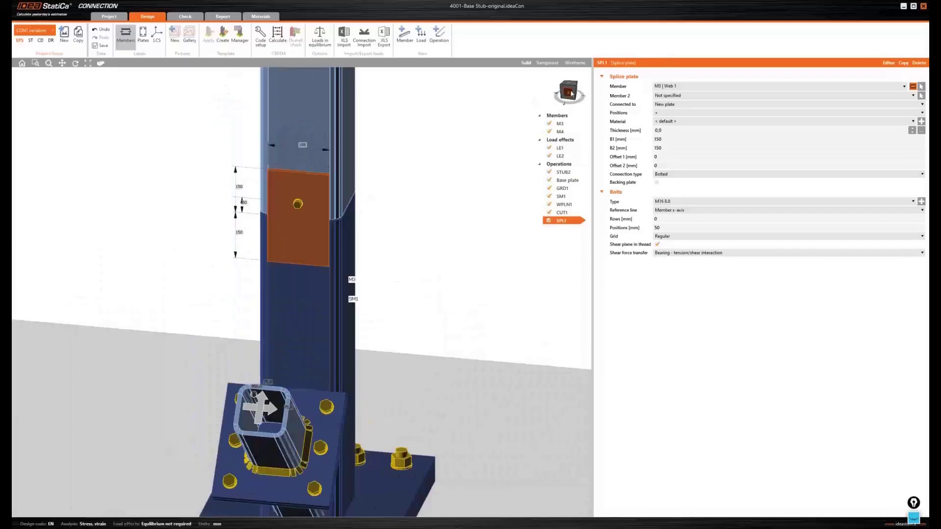
{"action": "left_click", "coordinate": [570, 93]}
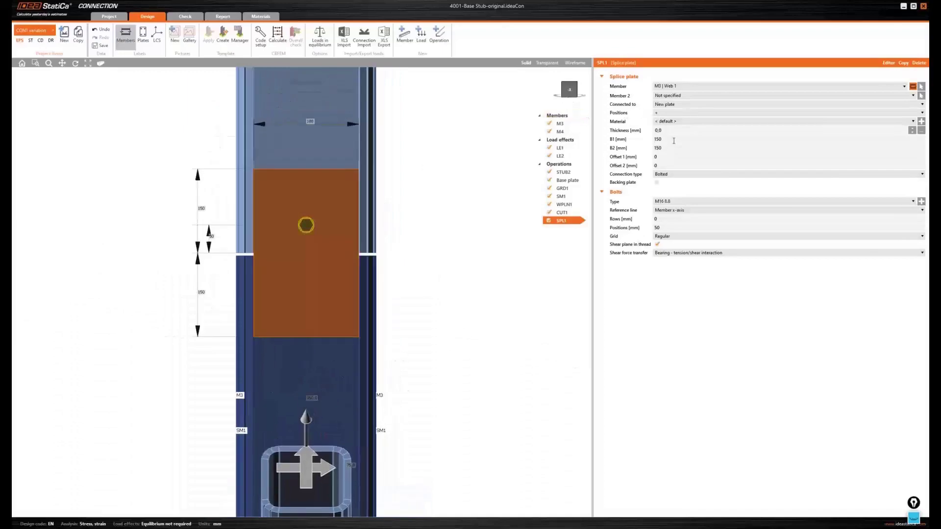
{"action": "left_click", "coordinate": [649, 131]}
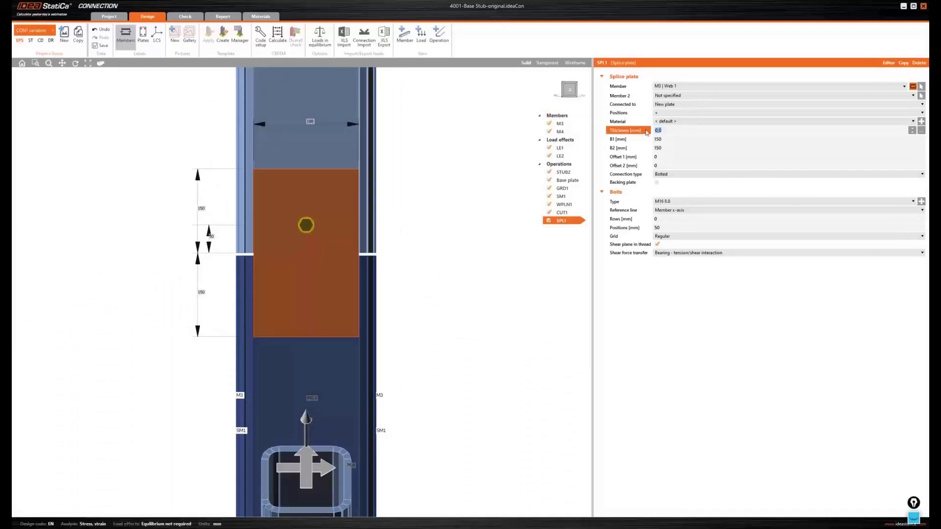
{"action": "type", "text": "15"}
{"action": "key", "text": "Return"}
Set the splice plate's B1 and B2 to 250 mm and choose SM1 as its second member.
{"action": "left_click", "coordinate": [677, 138]}
{"action": "type", "text": "250"}
{"action": "key", "text": "Tab"}
{"action": "type", "text": "250"}
{"action": "key", "text": "Tab"}
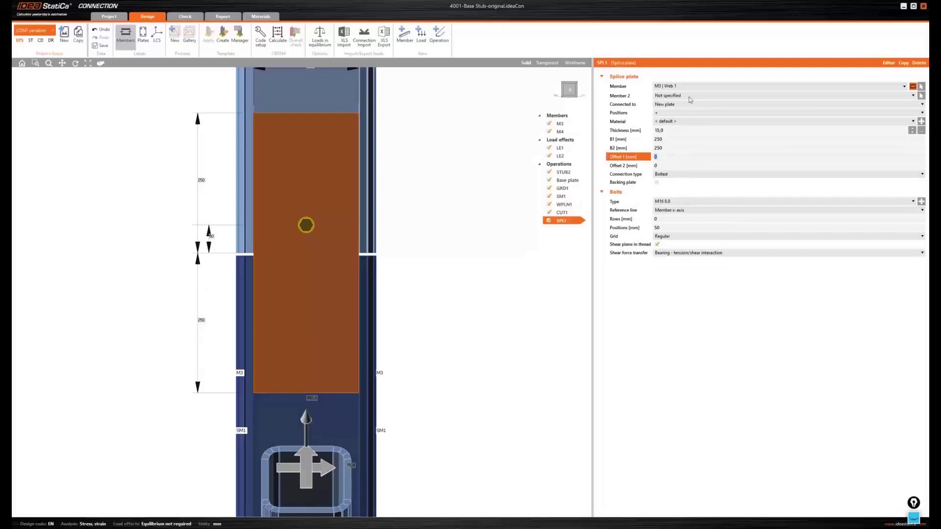
{"action": "left_click", "coordinate": [680, 97]}
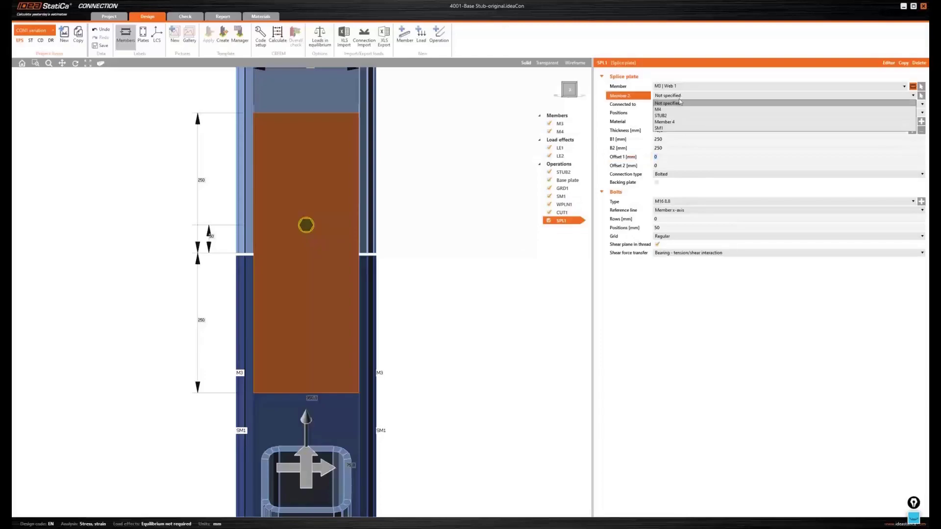
{"action": "left_click", "coordinate": [661, 129]}
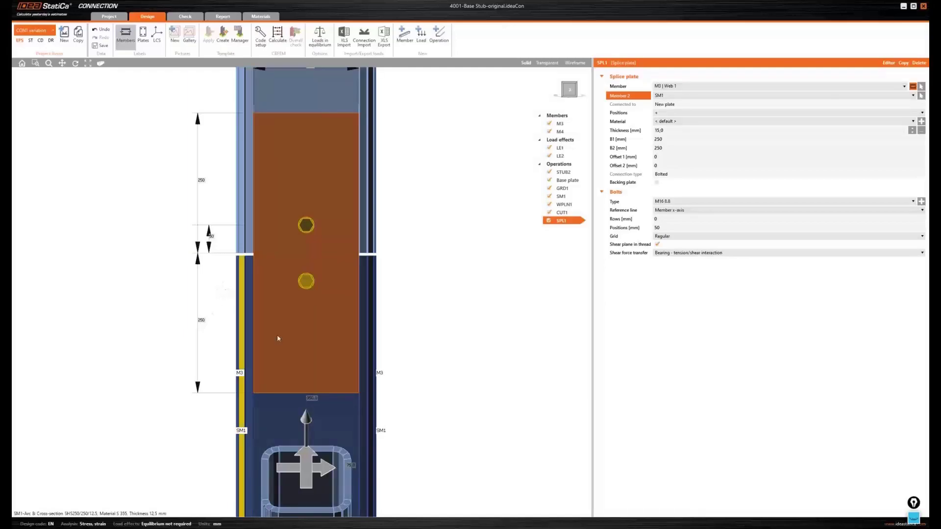
Set the splice plate's bolt rows to -40; 40 and the bolt positions to 50 70*2.
{"action": "left_click", "coordinate": [633, 219]}
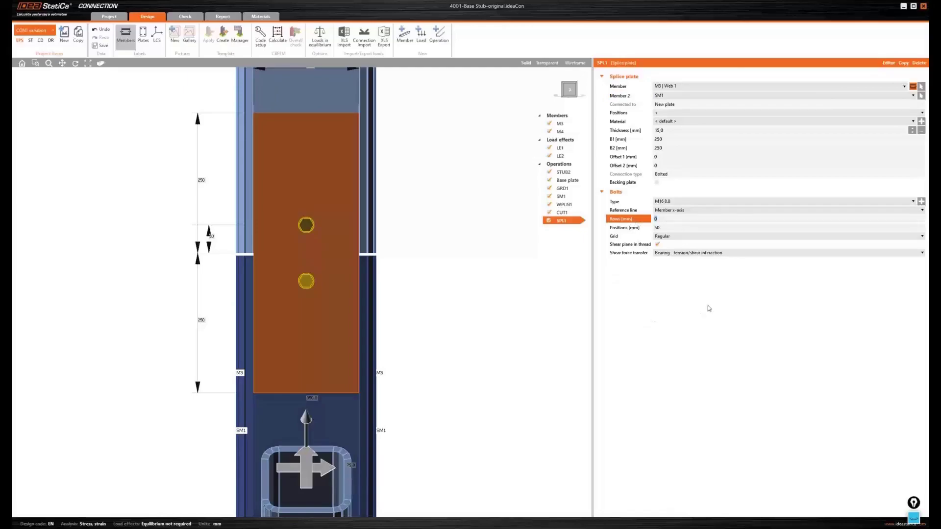
{"action": "type", "text": "-40; 40"}
{"action": "key", "text": "Tab"}
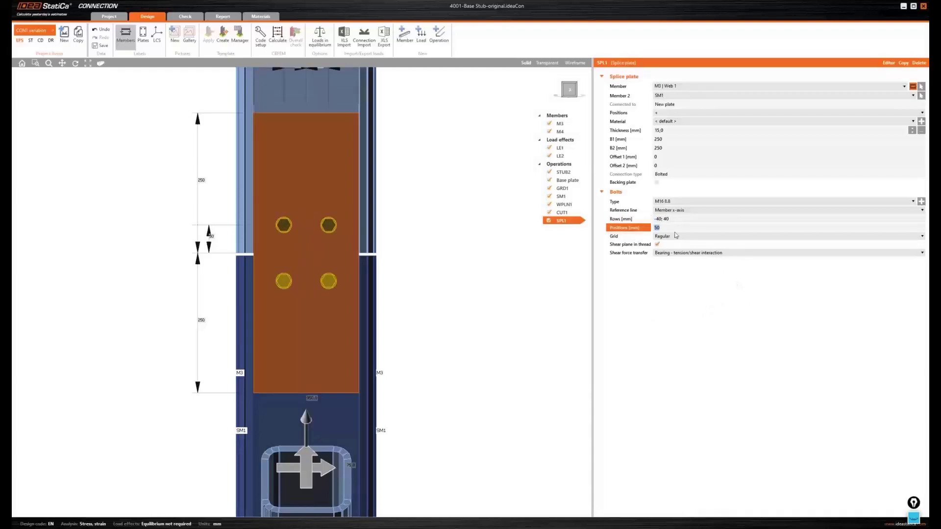
{"action": "type", "text": "50 70*2"}
{"action": "key", "text": "Return"}
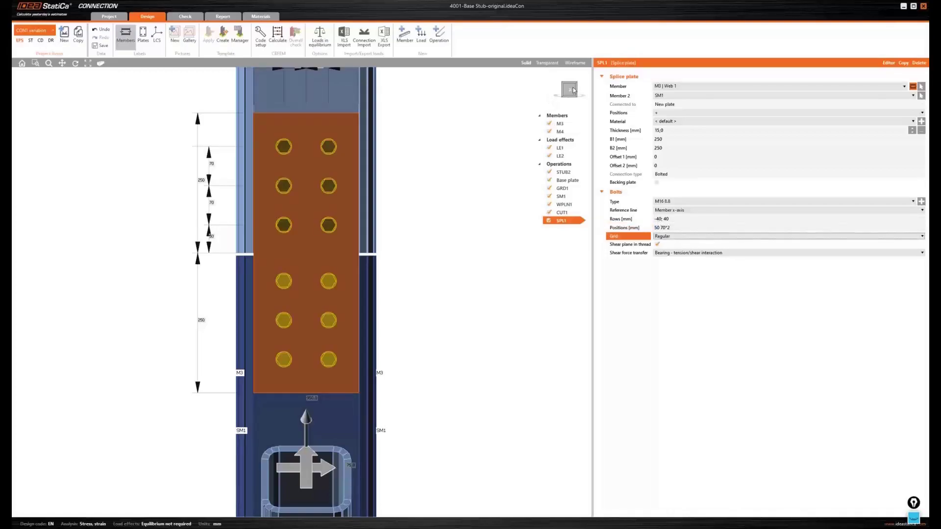
Copy the splice plate operation onto web 2 of member M3 and show the model in transparent display.
{"action": "left_click_drag", "start_coordinate": [570, 92], "coordinate": [580, 104]}
{"action": "scroll", "coordinate": [360, 262], "scroll_direction": "down", "scroll_amount": 3}
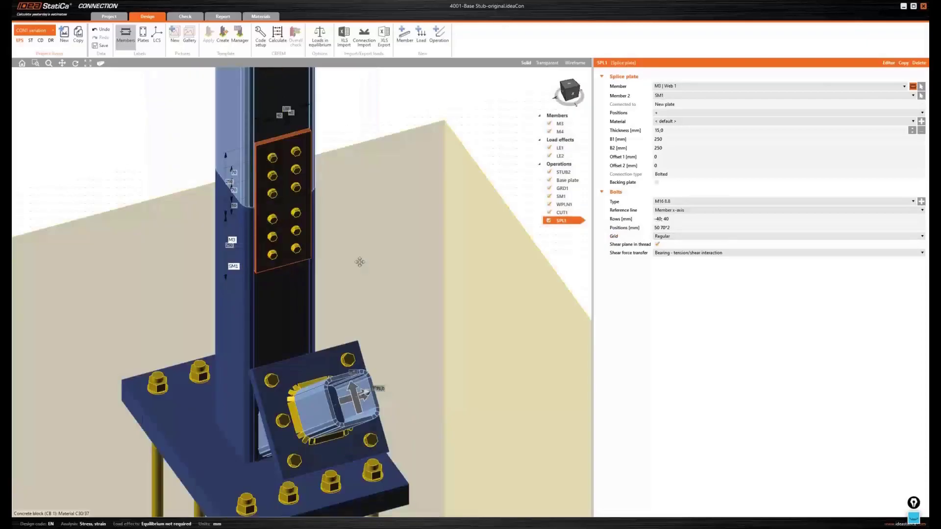
{"action": "middle_click_drag", "start_coordinate": [360, 262], "coordinate": [385, 341]}
{"action": "scroll", "coordinate": [386, 341], "scroll_direction": "down", "scroll_amount": 2}
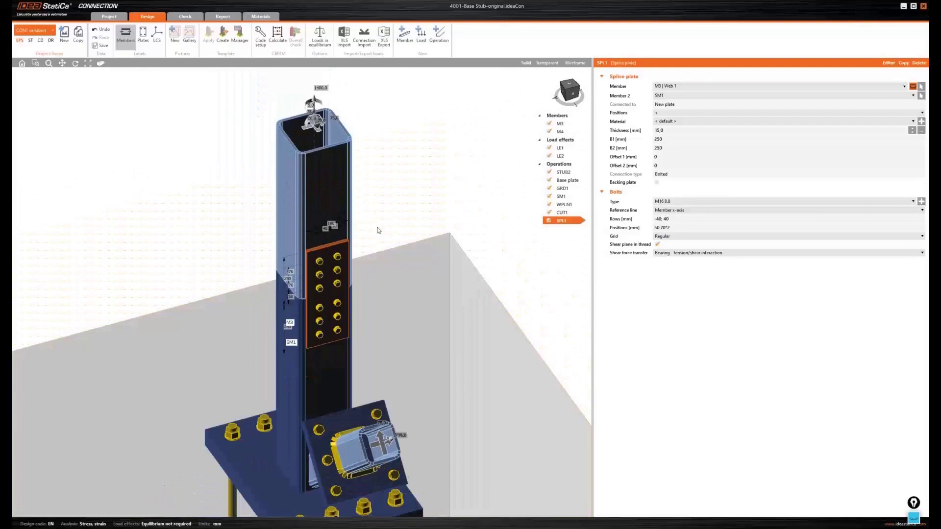
{"action": "middle_click_drag", "start_coordinate": [379, 230], "coordinate": [370, 232]}
{"action": "right_click", "coordinate": [562, 222]}
{"action": "left_click", "coordinate": [593, 209]}
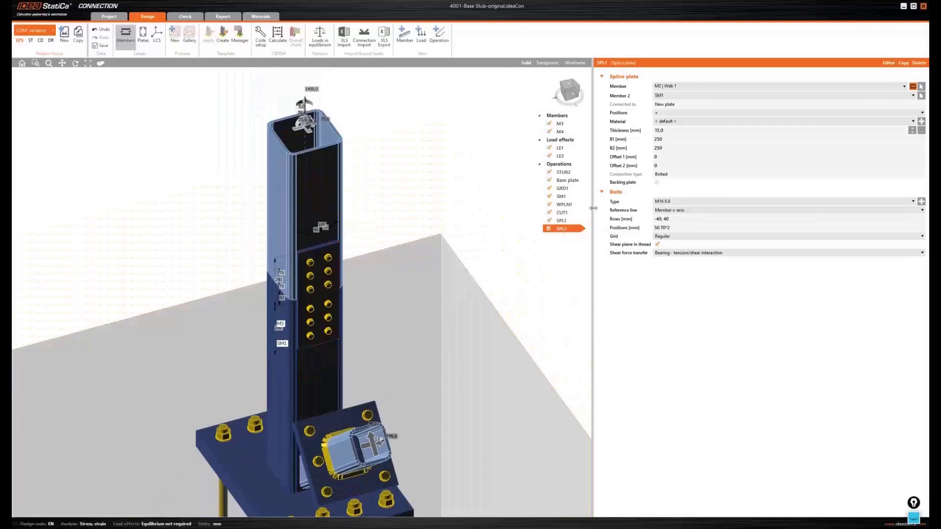
{"action": "left_click", "coordinate": [670, 89]}
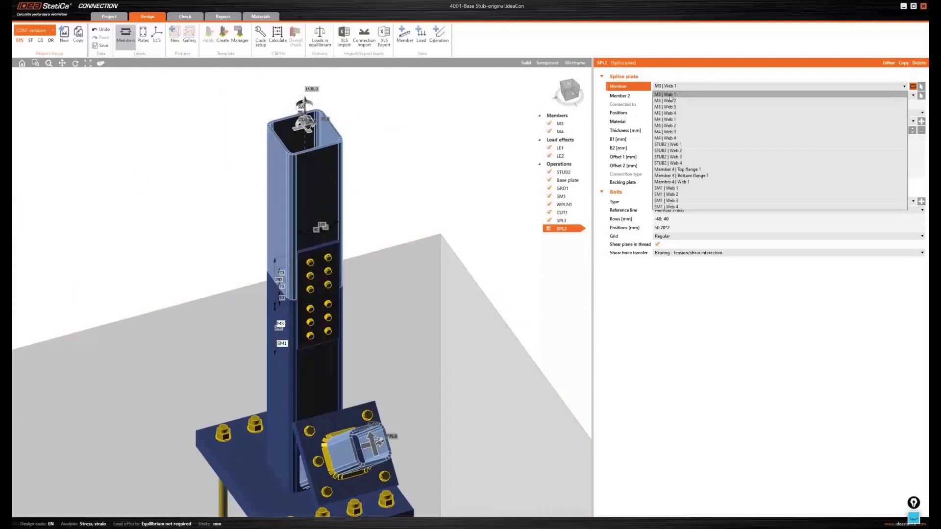
{"action": "left_click", "coordinate": [672, 100]}
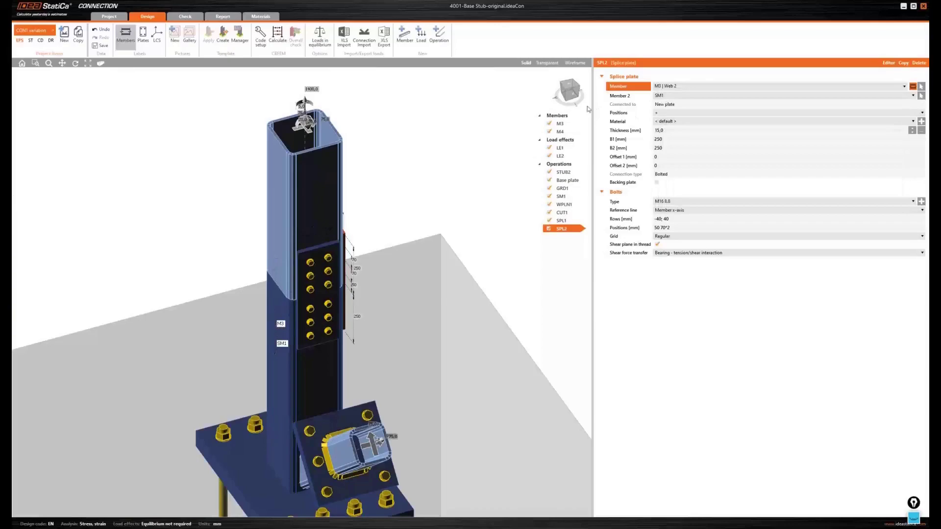
{"action": "left_click", "coordinate": [548, 64]}
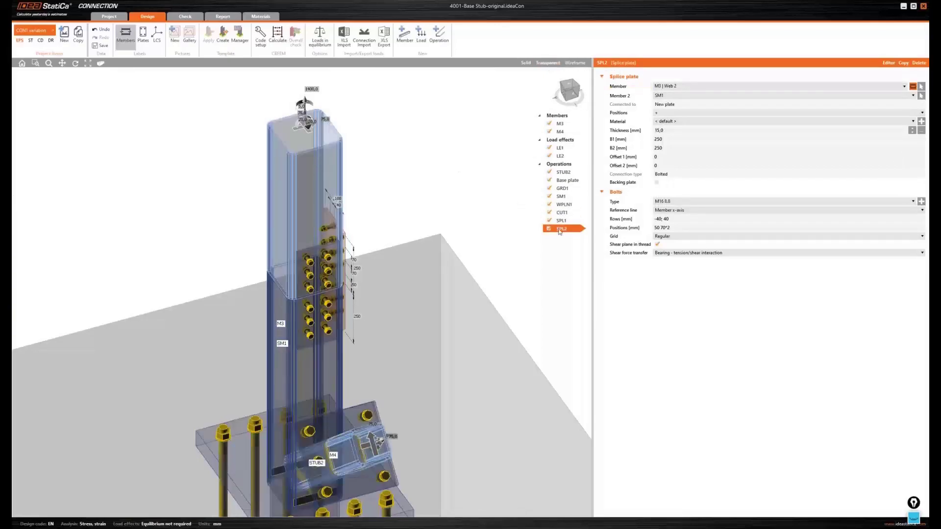
Copy the second splice plate operation and assign the copy to web 3 of member M3.
{"action": "right_click", "coordinate": [560, 229]}
{"action": "left_click", "coordinate": [571, 235]}
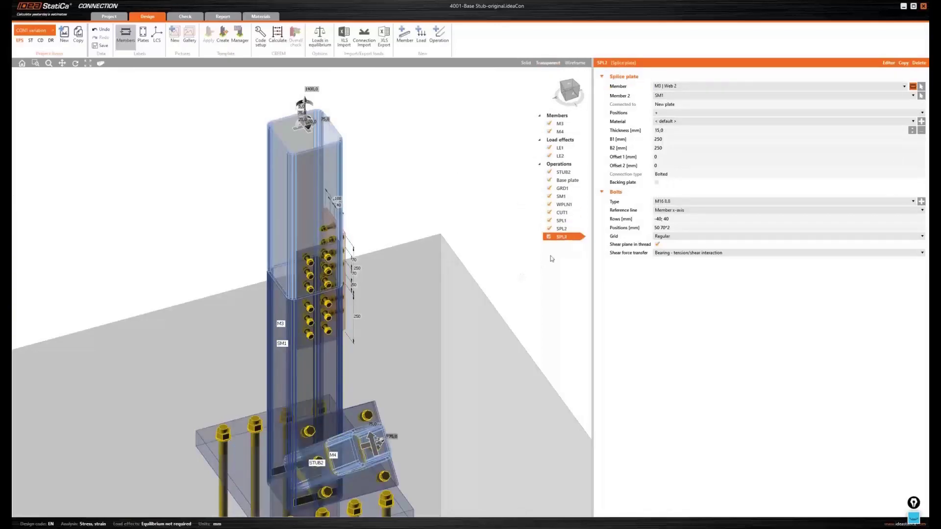
{"action": "left_click", "coordinate": [681, 87]}
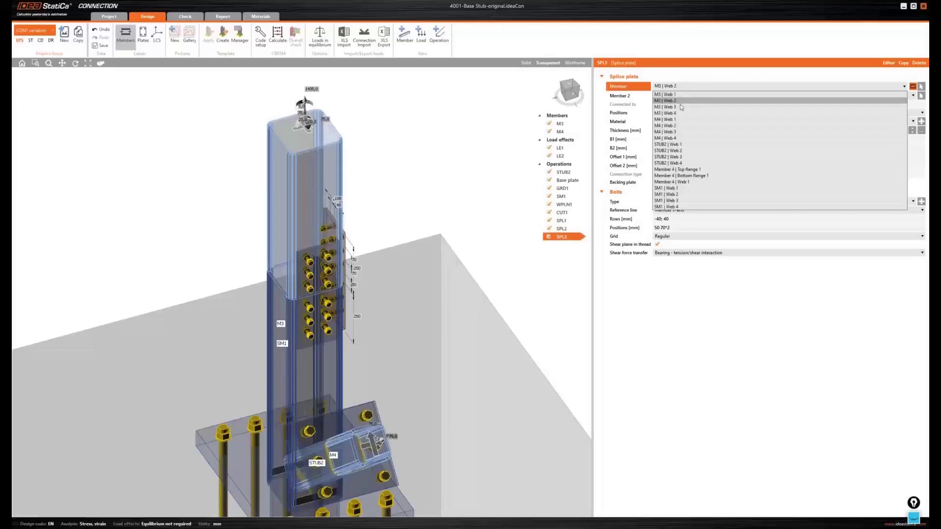
{"action": "left_click", "coordinate": [675, 109]}
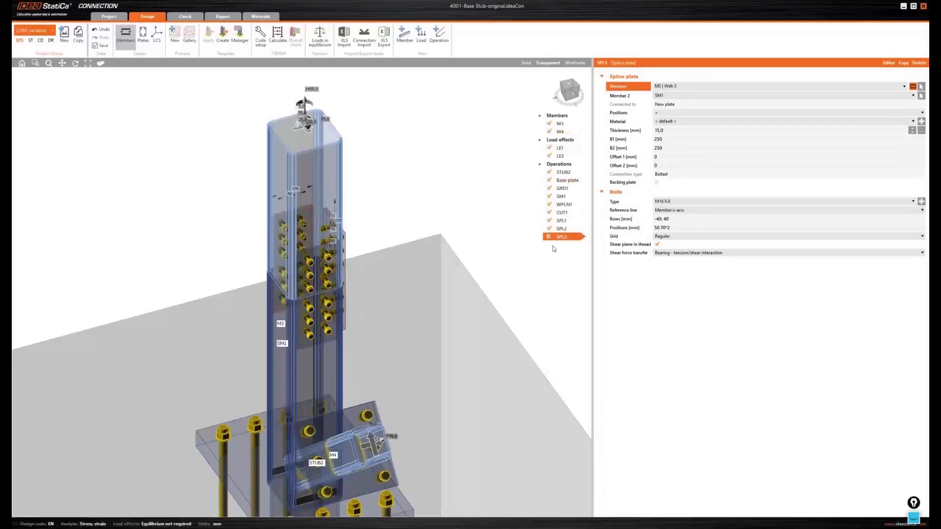
Copy the web 3 splice plate onto web 4 of member M3 and show the model in solid display.
{"action": "right_click", "coordinate": [570, 239]}
{"action": "left_click", "coordinate": [580, 242]}
{"action": "left_click", "coordinate": [680, 87]}
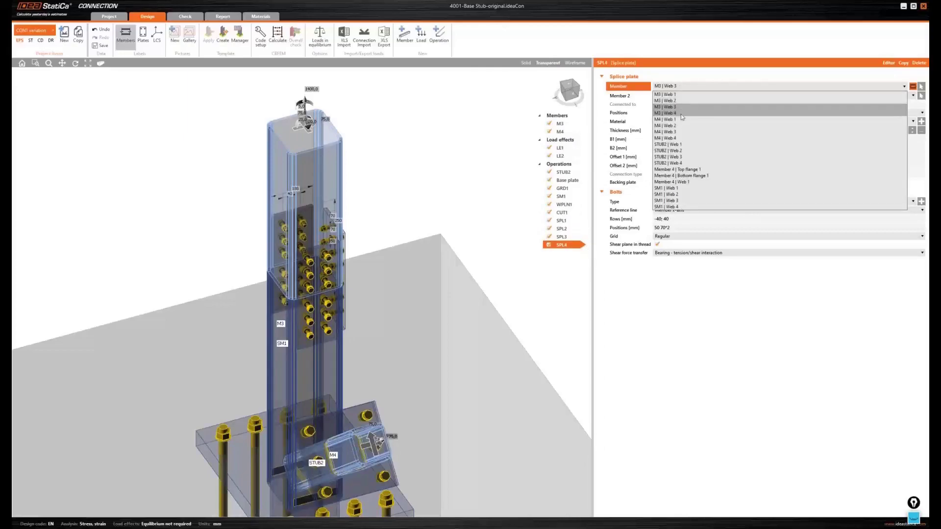
{"action": "left_click", "coordinate": [681, 114]}
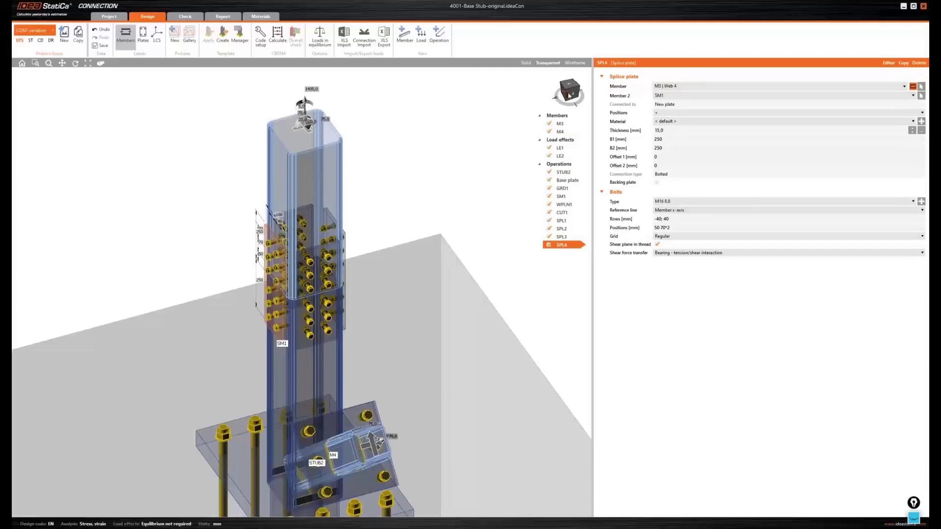
{"action": "left_click_drag", "start_coordinate": [570, 96], "coordinate": [572, 96]}
{"action": "left_click", "coordinate": [568, 94]}
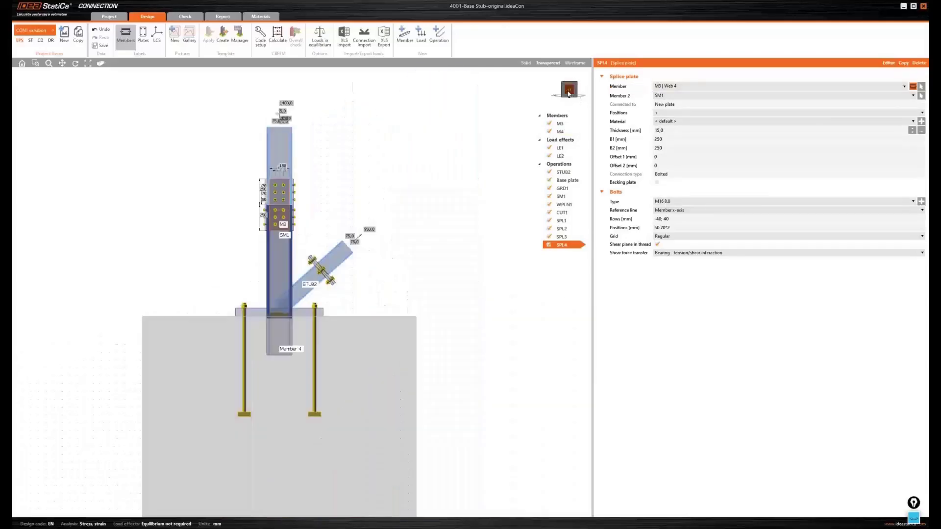
{"action": "left_click_drag", "start_coordinate": [568, 95], "coordinate": [562, 99]}
{"action": "left_click", "coordinate": [526, 63]}
{"action": "scroll", "coordinate": [371, 262], "scroll_direction": "up", "scroll_amount": 2}
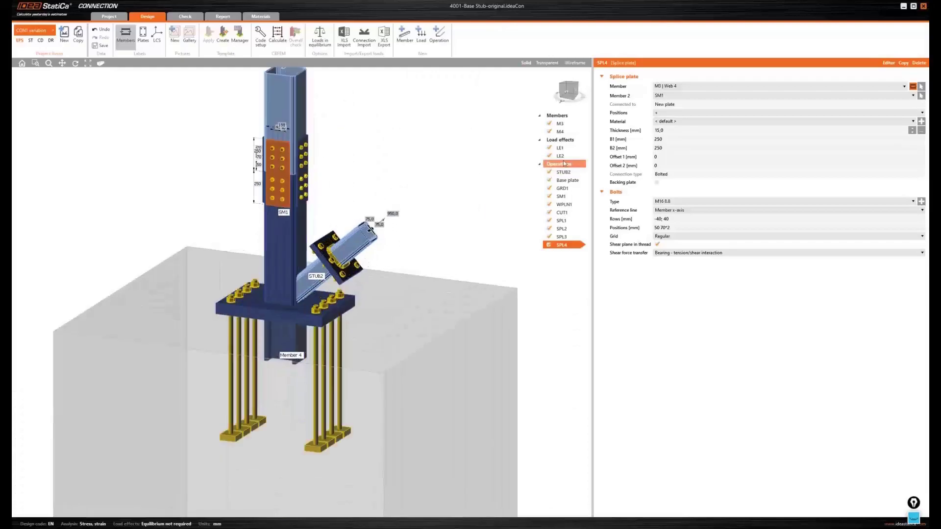
Add a cut of member SM1 by the base plate, with End as the cut off part.
{"action": "right_click", "coordinate": [568, 168]}
{"action": "left_click", "coordinate": [504, 203]}
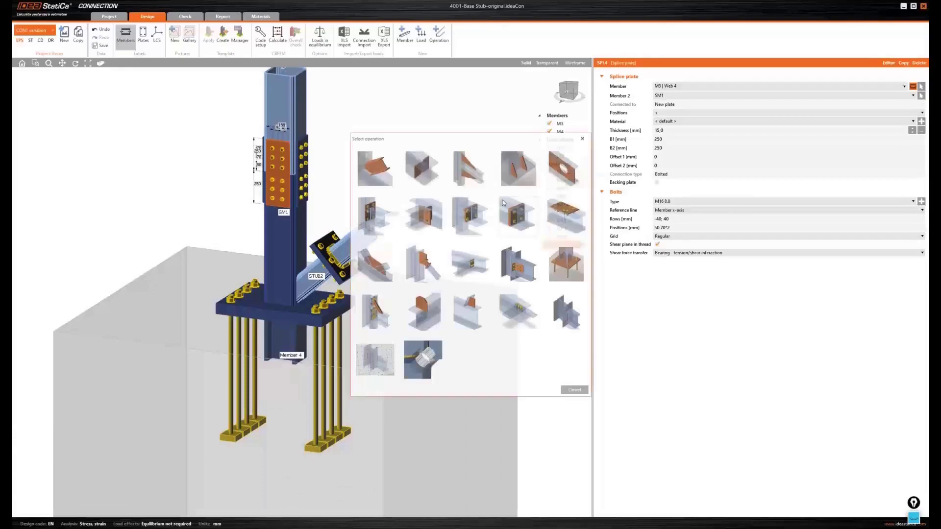
{"action": "left_click", "coordinate": [373, 166]}
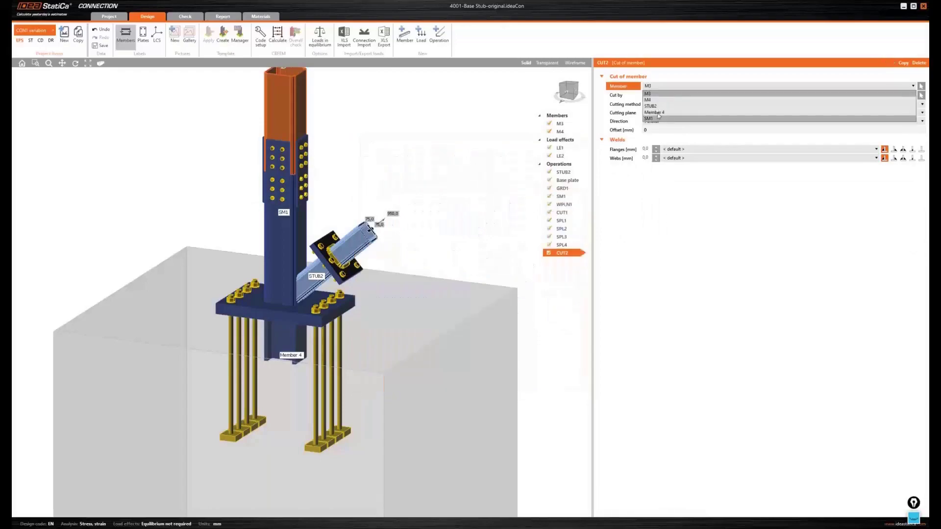
{"action": "left_click", "coordinate": [904, 104]}
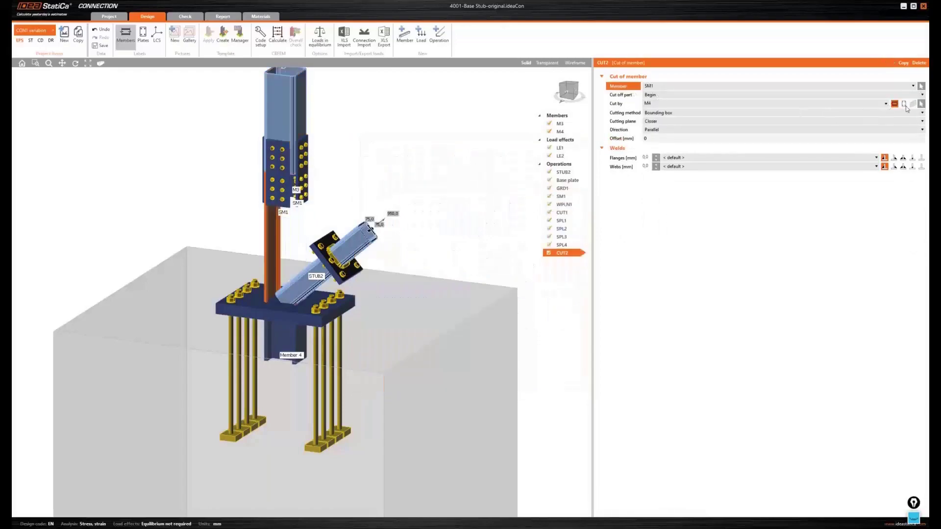
{"action": "left_click", "coordinate": [872, 103]}
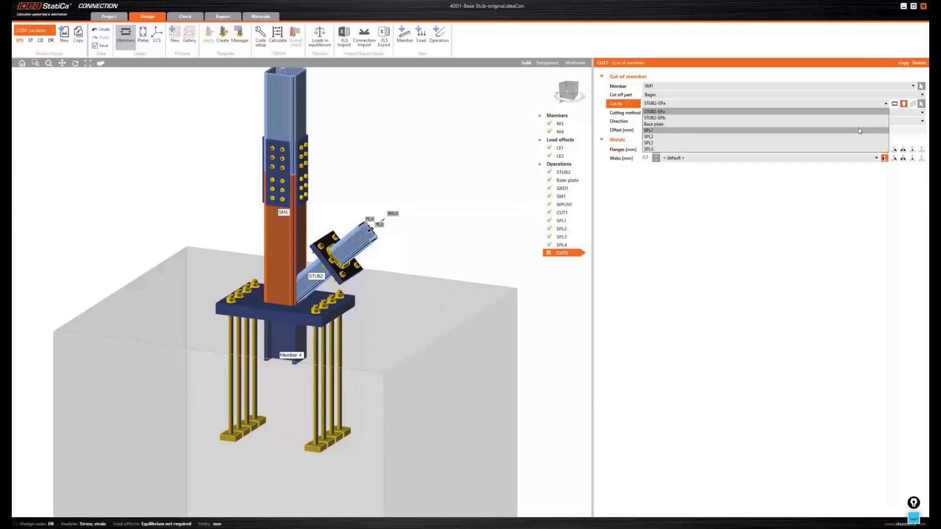
{"action": "left_click", "coordinate": [858, 124]}
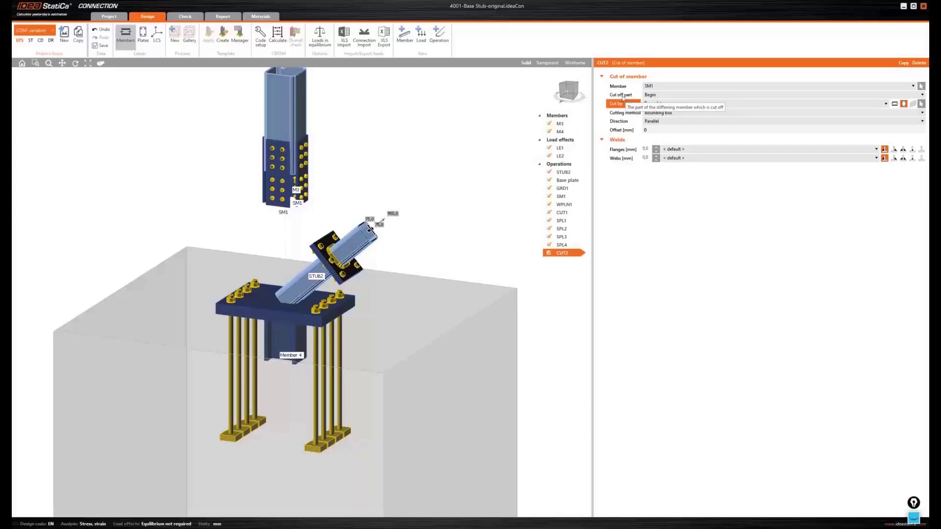
{"action": "left_click", "coordinate": [656, 96]}
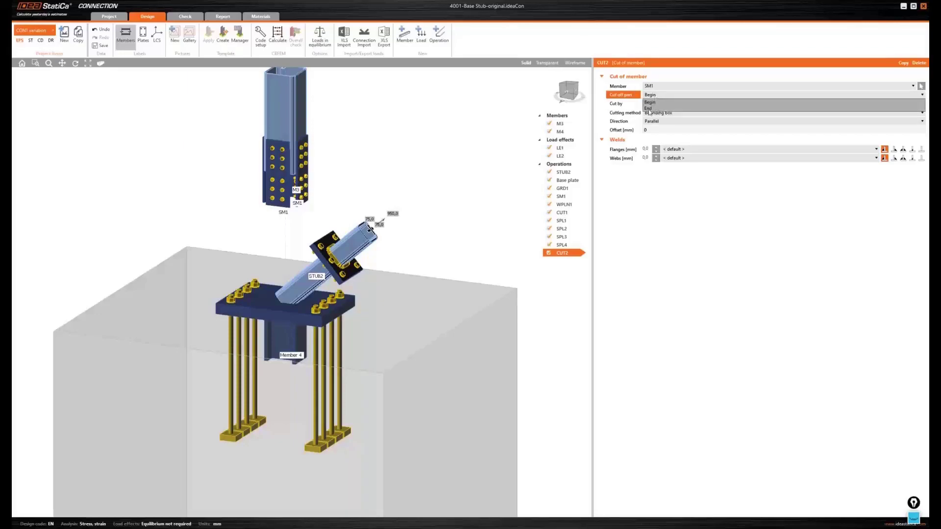
{"action": "left_click", "coordinate": [649, 109]}
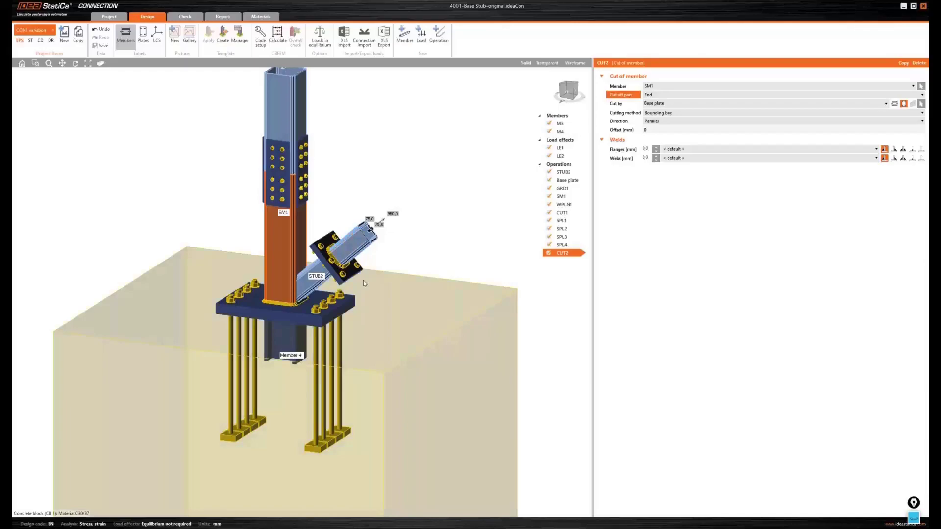
{"action": "scroll", "coordinate": [290, 305], "scroll_direction": "up", "scroll_amount": 2}
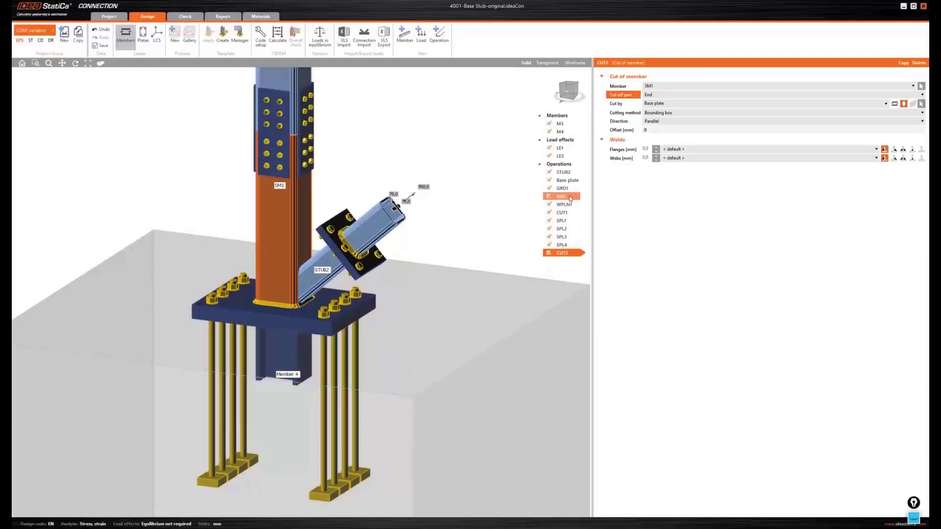
Add another cut operation that cuts STUB2 by member SM1.
{"action": "right_click", "coordinate": [565, 165]}
{"action": "left_click", "coordinate": [575, 168]}
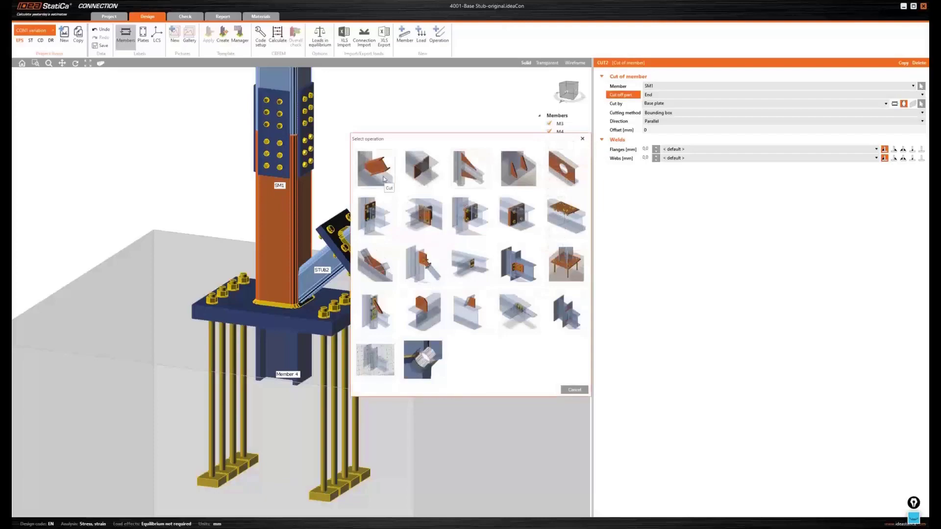
{"action": "left_click", "coordinate": [519, 168]}
{"action": "left_click", "coordinate": [654, 97]}
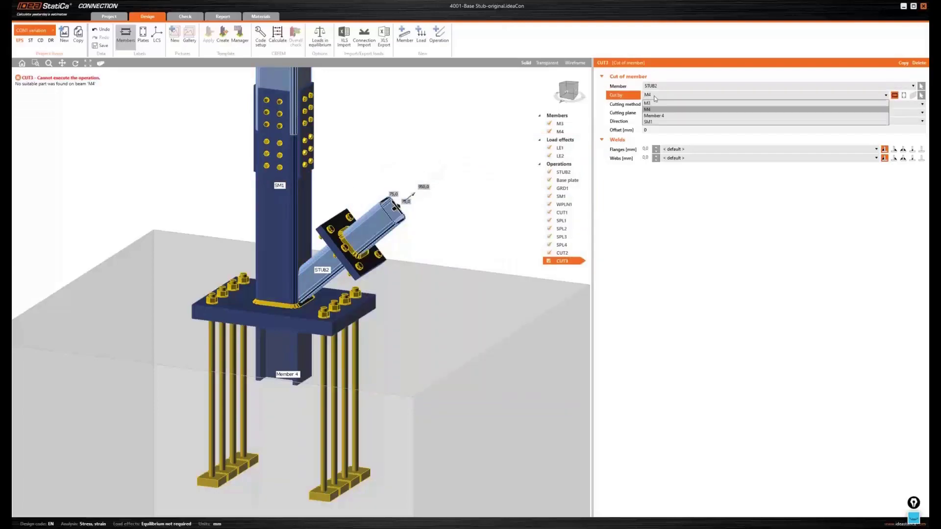
{"action": "left_click", "coordinate": [655, 122]}
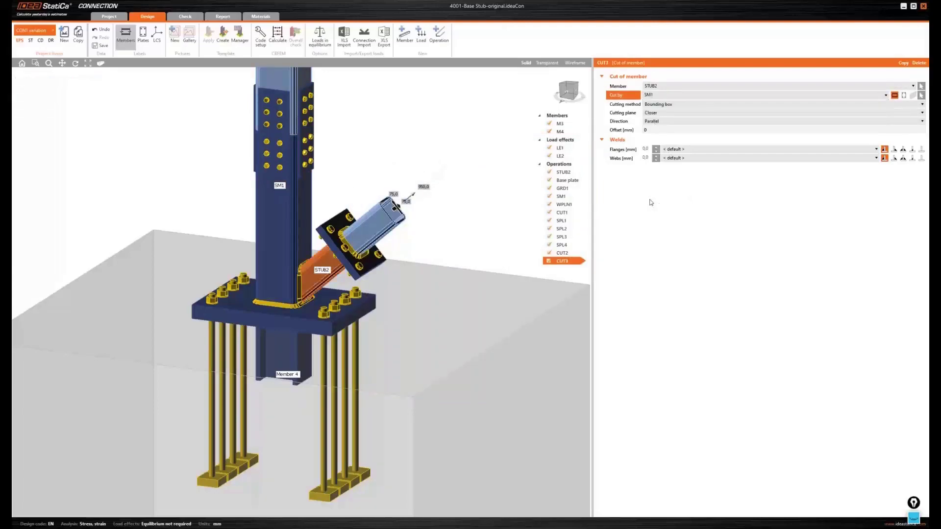
Set the STUB2 cut's cutting method to Surface and its flange and web welds to 10 mm.
{"action": "left_click", "coordinate": [662, 104]}
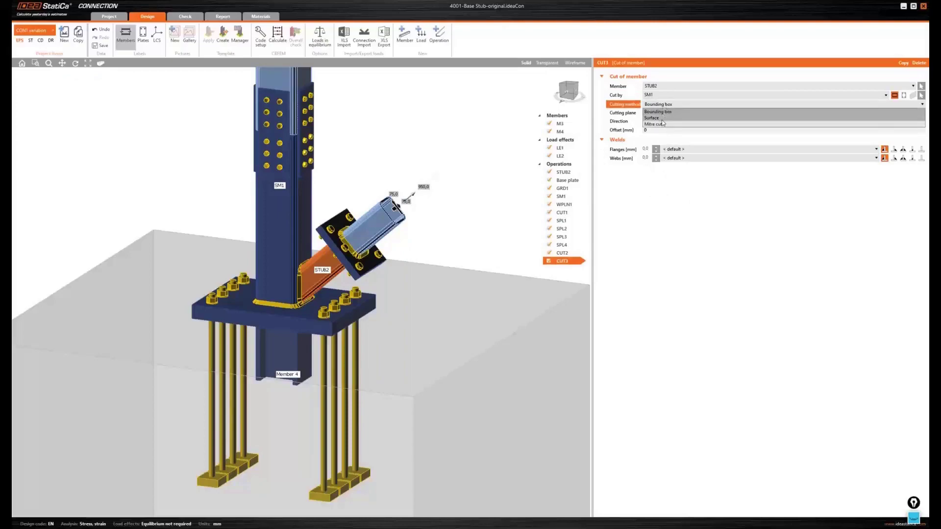
{"action": "left_click", "coordinate": [662, 122]}
{"action": "left_click", "coordinate": [646, 132]}
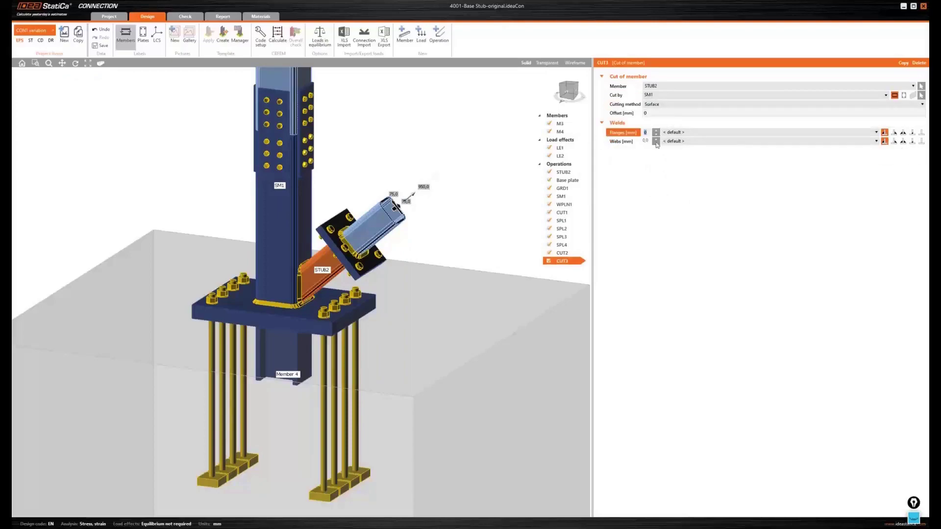
{"action": "key", "text": "Tab"}
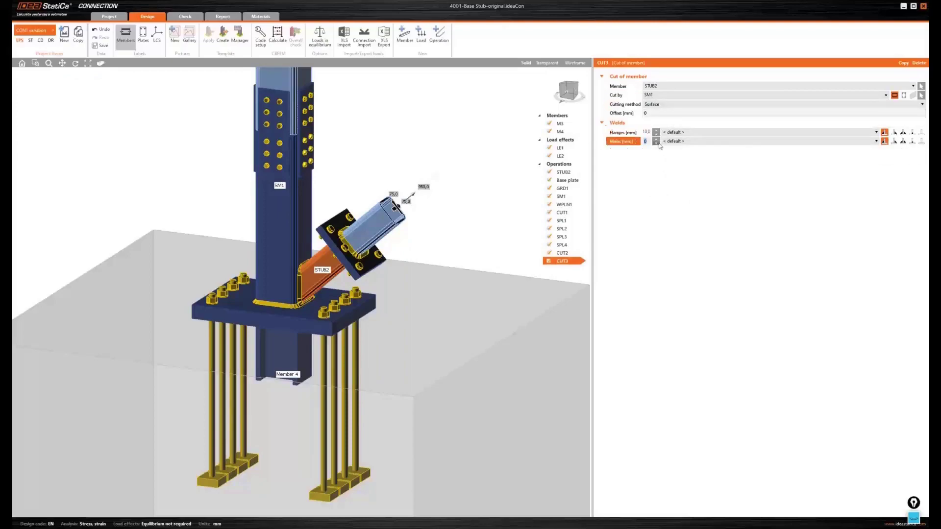
{"action": "type", "text": "10"}
{"action": "key", "text": "Tab"}
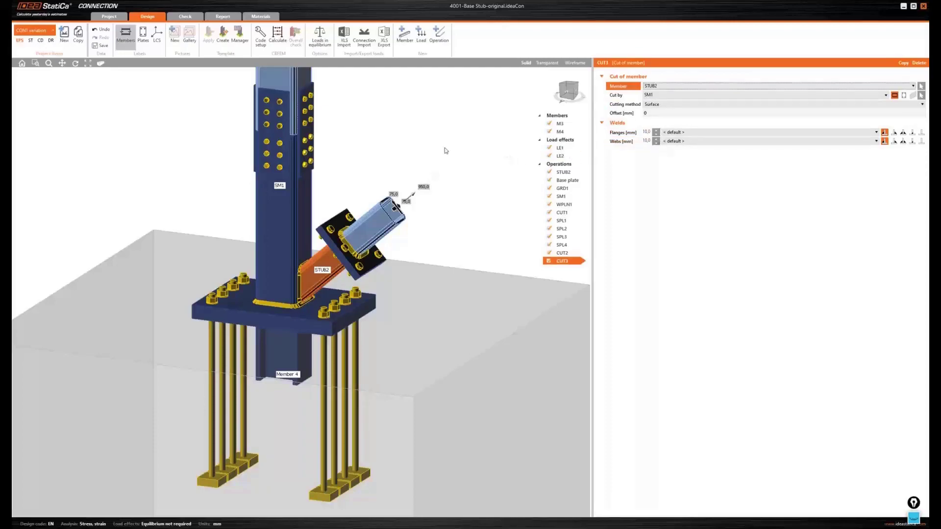
{"action": "middle_click_drag", "start_coordinate": [445, 149], "coordinate": [456, 180]}
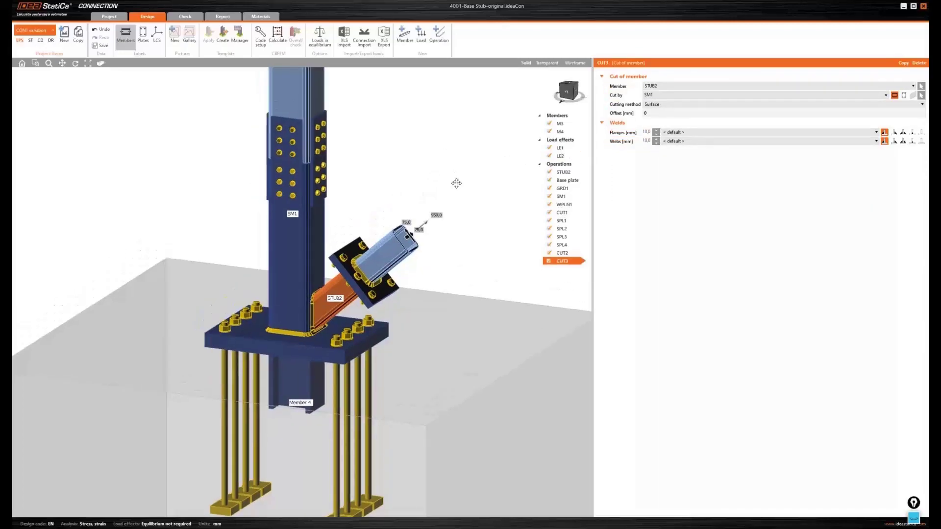
{"action": "right_click", "coordinate": [556, 166]}
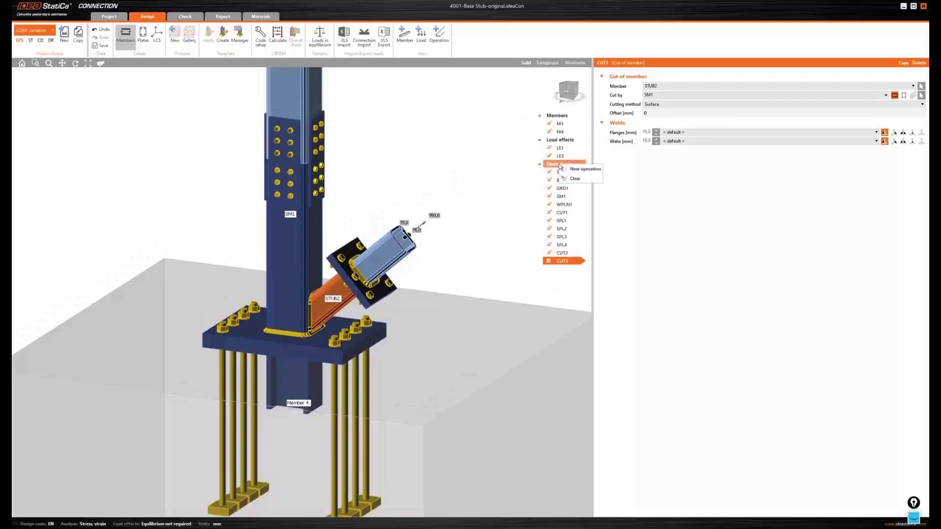
{"action": "left_click", "coordinate": [565, 169]}
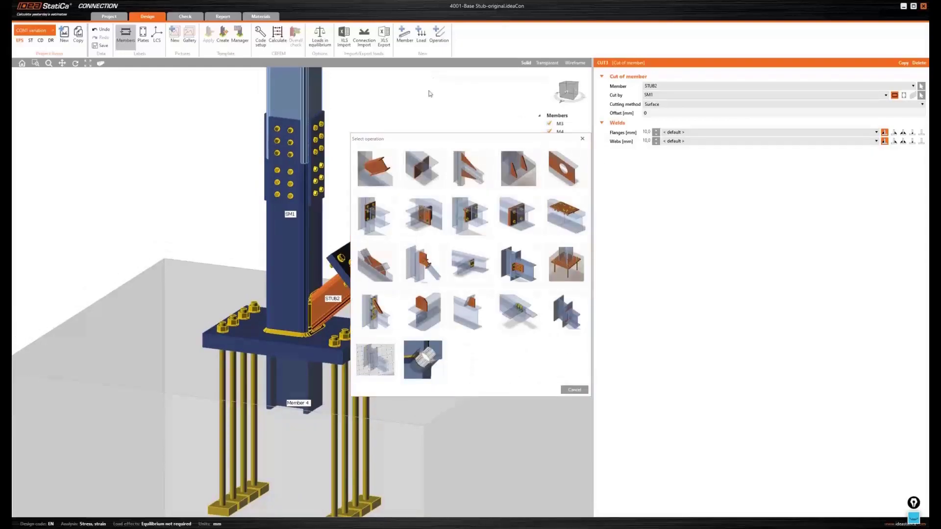
{"action": "left_click", "coordinate": [574, 390]}
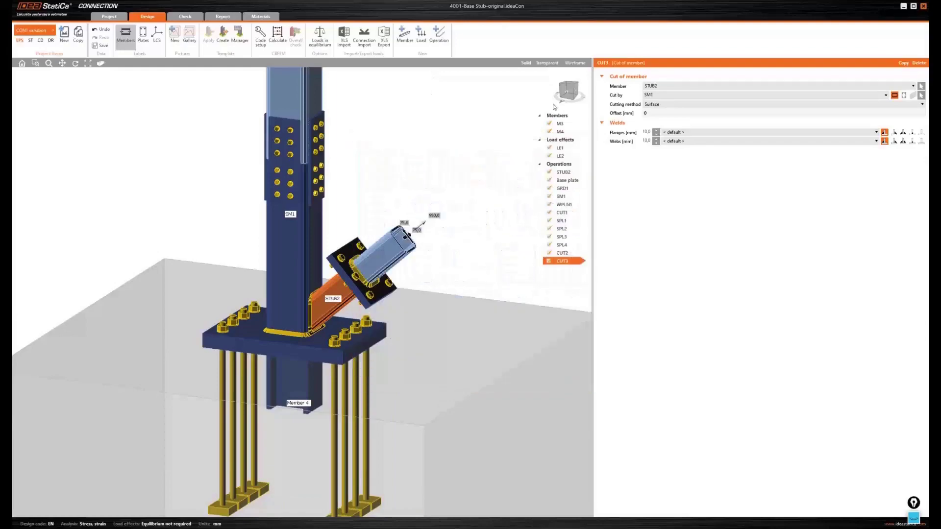
Add a ribs operation and switch the model to transparent display.
{"action": "left_click", "coordinate": [567, 92]}
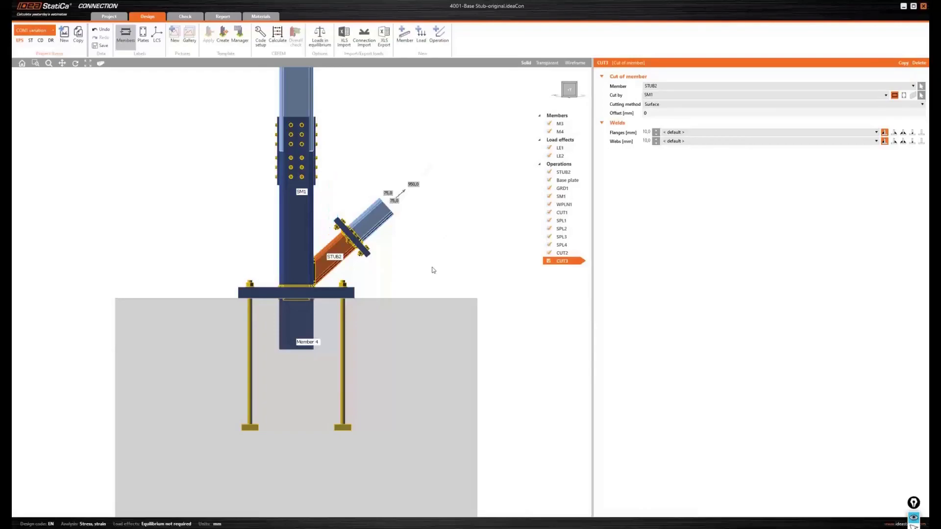
{"action": "left_click", "coordinate": [571, 92]}
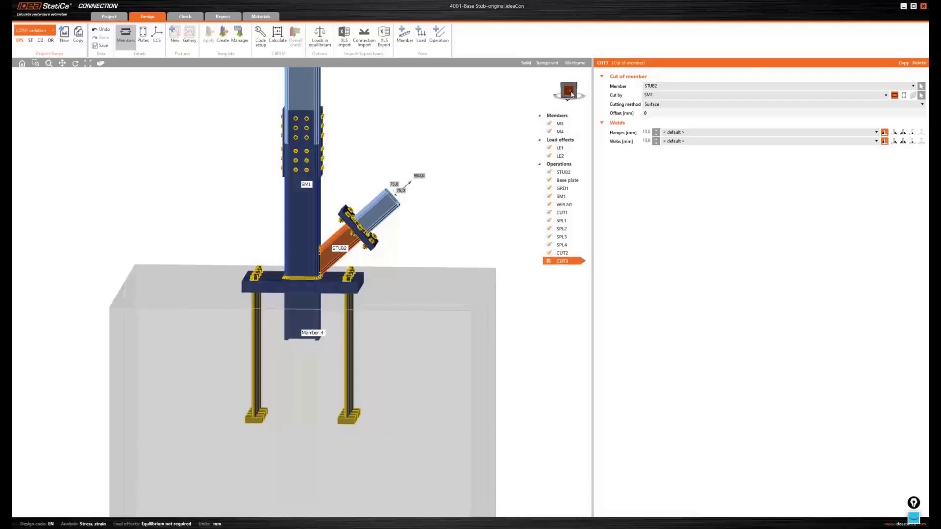
{"action": "left_click", "coordinate": [515, 157]}
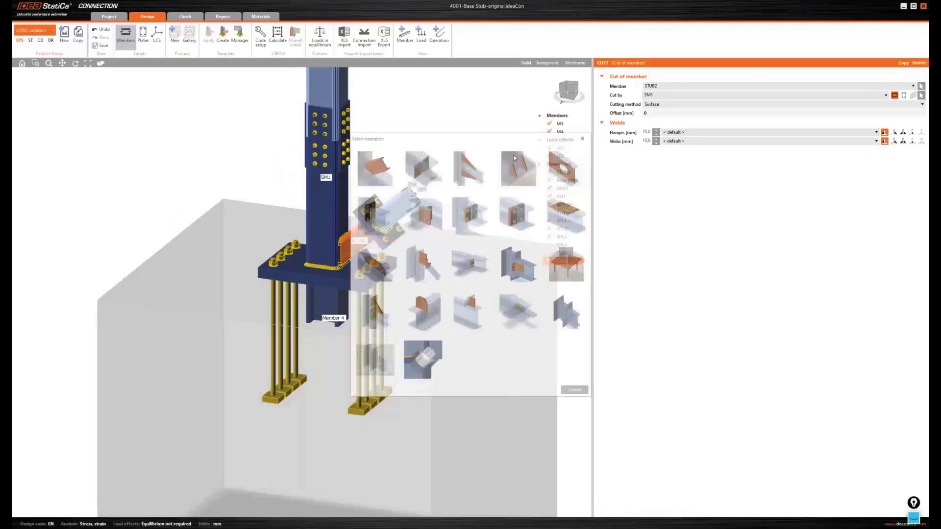
{"action": "left_click", "coordinate": [513, 158]}
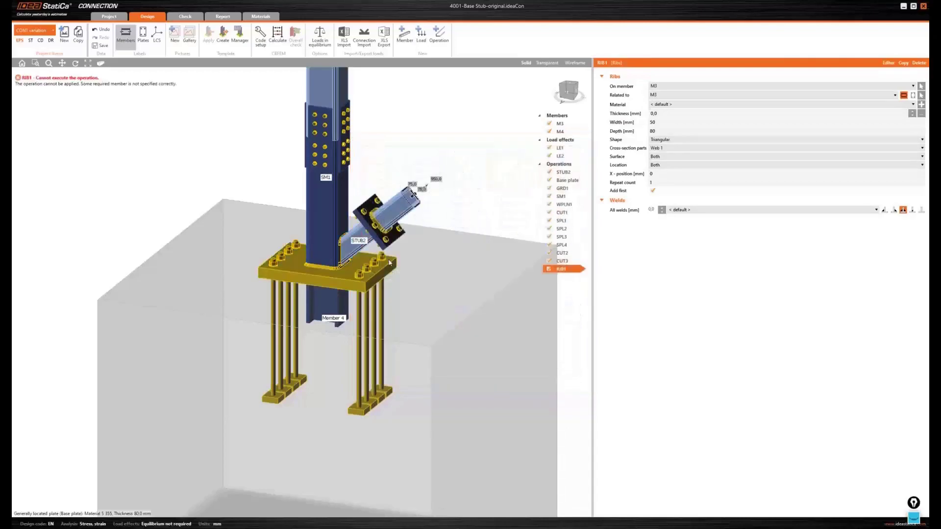
{"action": "left_click", "coordinate": [547, 63]}
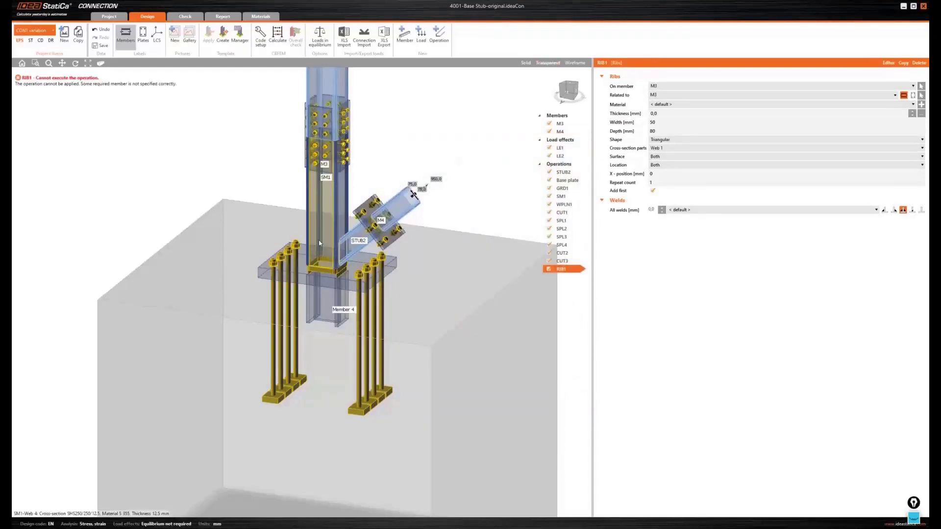
Try placing the ribs on member SM1, related to STUB2.
{"action": "scroll", "coordinate": [320, 242], "scroll_direction": "up", "scroll_amount": 4}
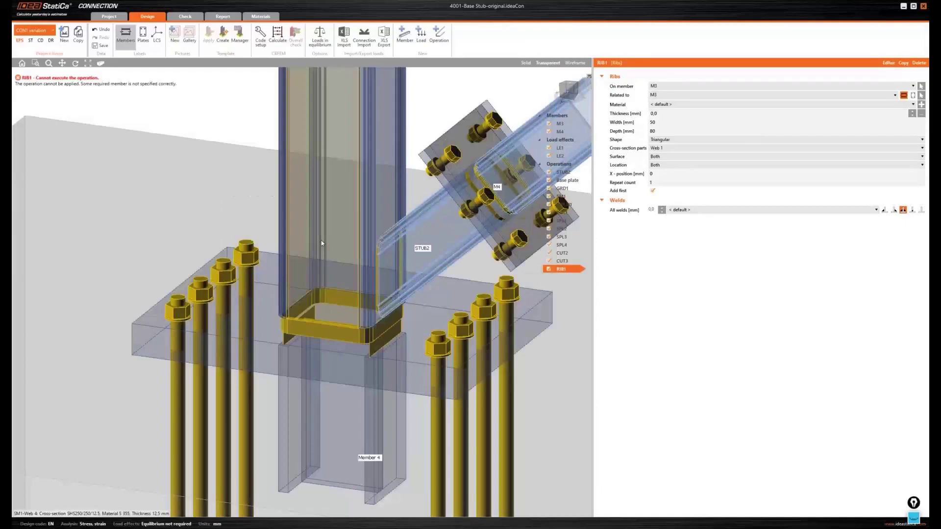
{"action": "scroll", "coordinate": [321, 243], "scroll_direction": "down", "scroll_amount": 2}
{"action": "left_click", "coordinate": [660, 86]}
{"action": "left_click", "coordinate": [657, 119]}
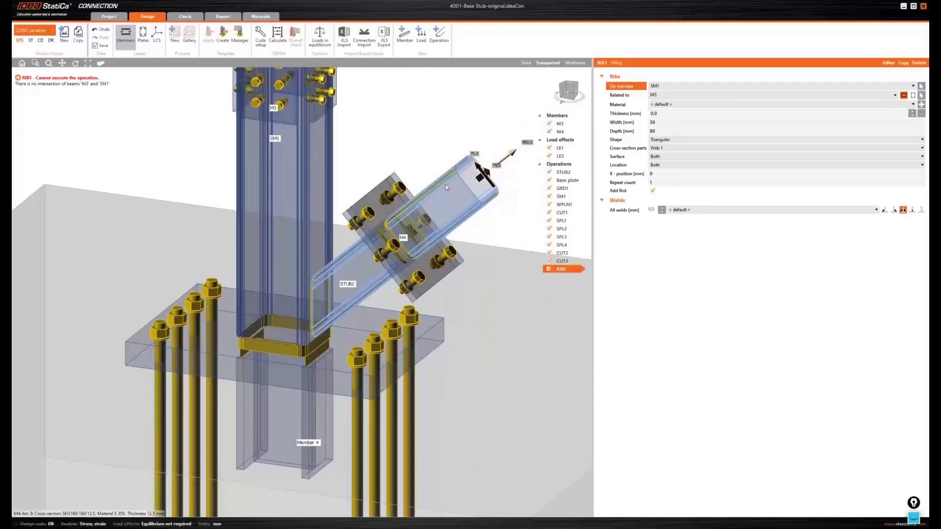
{"action": "middle_click_drag", "start_coordinate": [445, 185], "coordinate": [413, 207]}
{"action": "scroll", "coordinate": [482, 149], "scroll_direction": "down", "scroll_amount": 2}
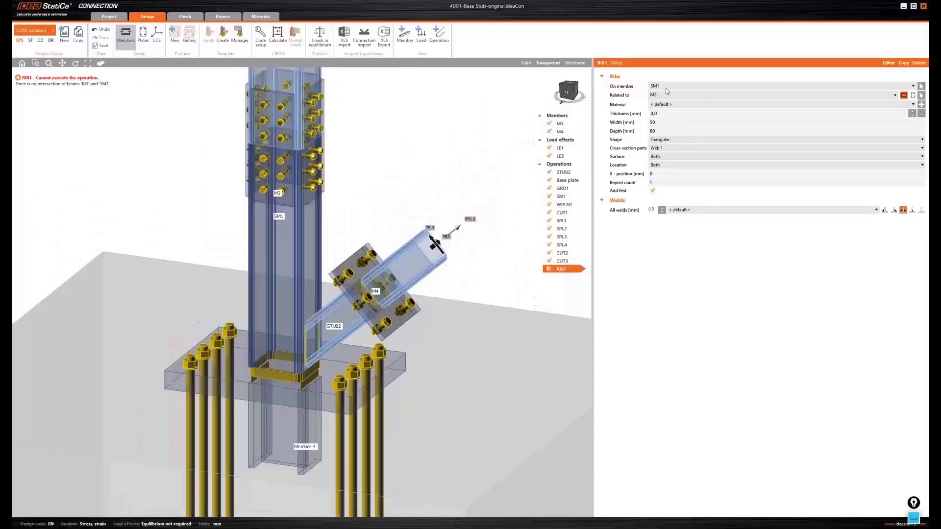
{"action": "left_click", "coordinate": [671, 88]}
{"action": "left_click", "coordinate": [667, 120]}
{"action": "left_click", "coordinate": [667, 95]}
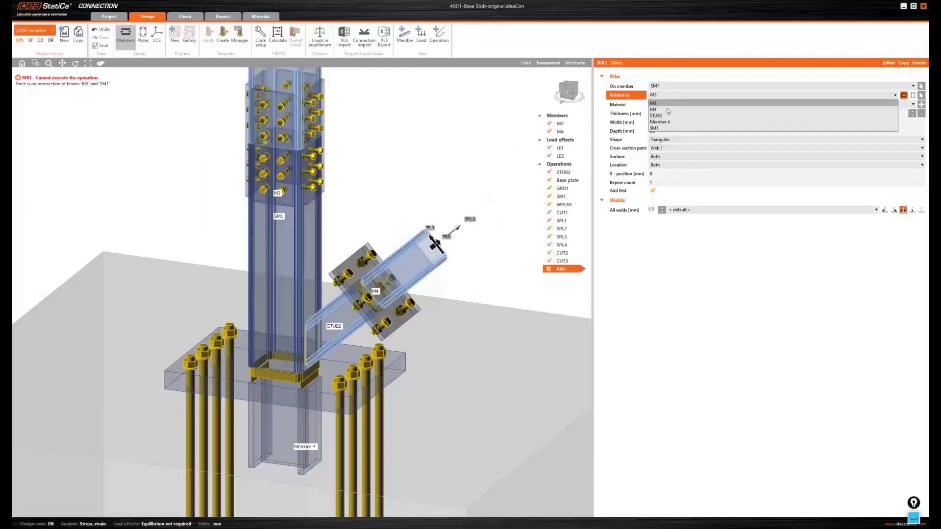
{"action": "left_click", "coordinate": [669, 122]}
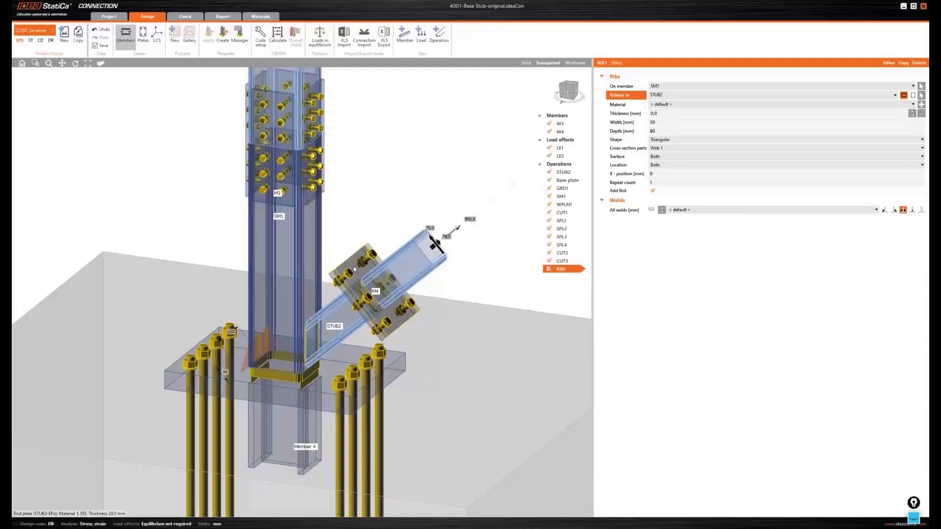
Try positioning the ribs on SM1's cross-section part Web 3, with Lower surface and Center location.
{"action": "left_click", "coordinate": [686, 148]}
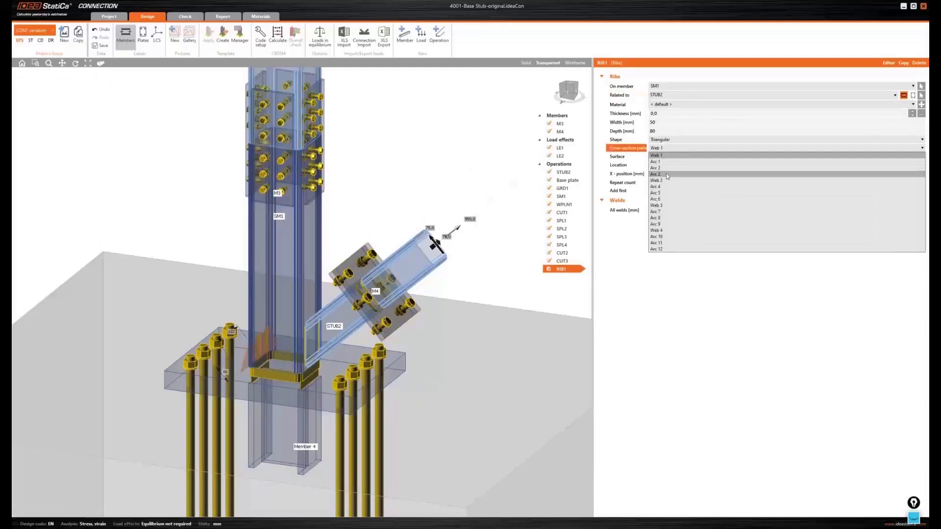
{"action": "left_click", "coordinate": [663, 210]}
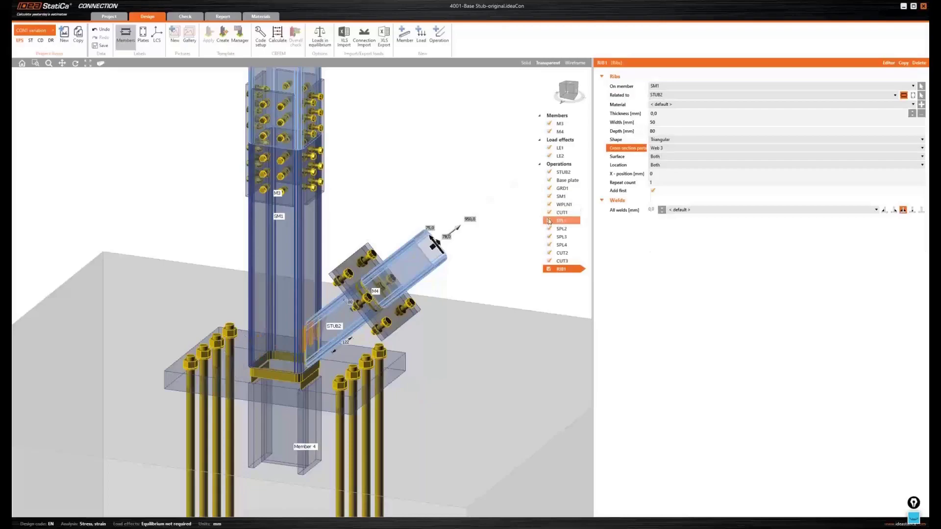
{"action": "left_click", "coordinate": [670, 157]}
{"action": "left_click", "coordinate": [670, 165]}
{"action": "left_click", "coordinate": [670, 166]}
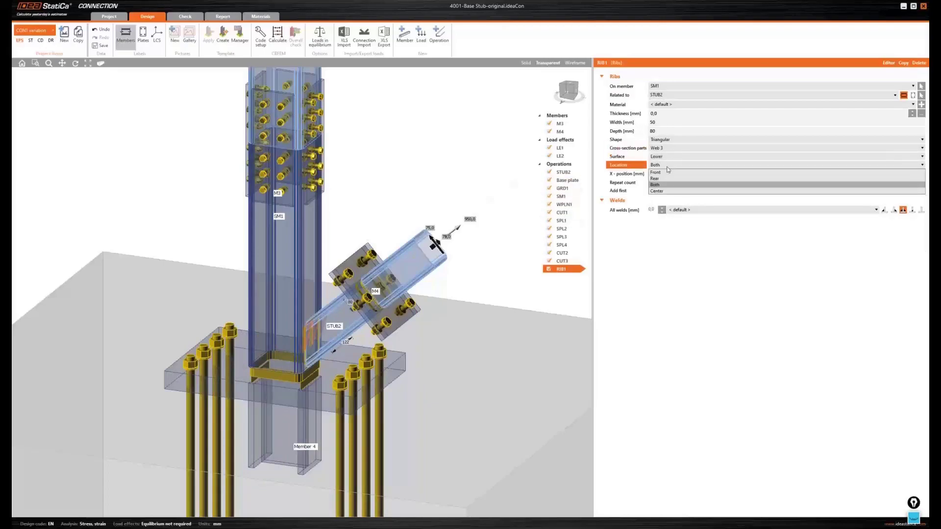
{"action": "left_click", "coordinate": [667, 191]}
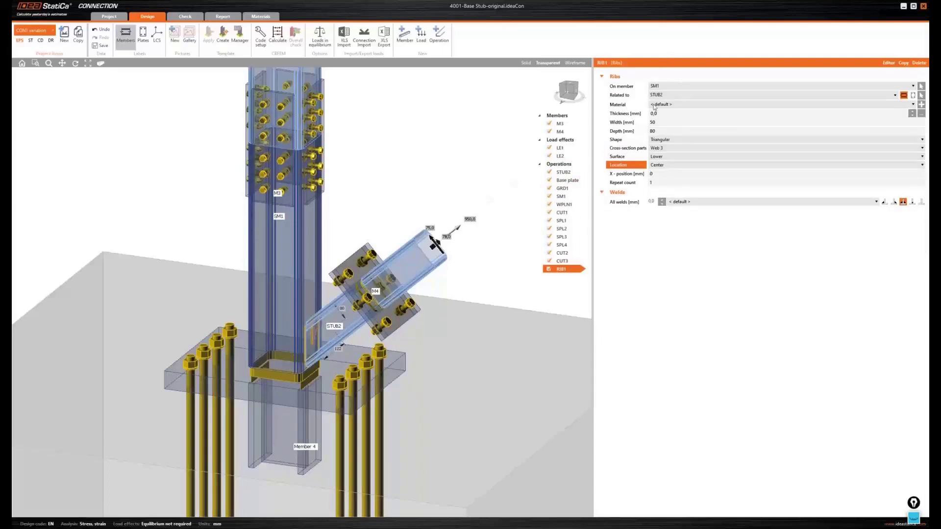
Place the ribs on member STUB2, related to SM1, and switch the model to solid display.
{"action": "left_click", "coordinate": [678, 86]}
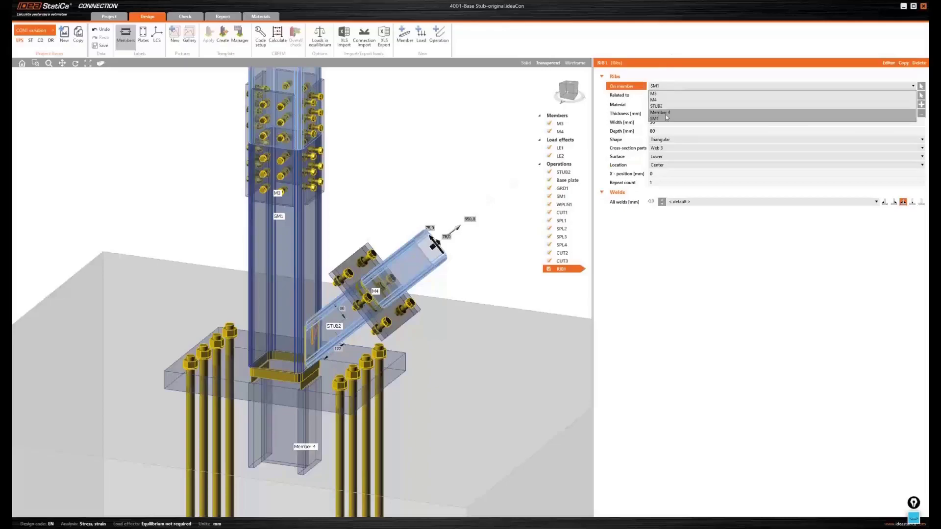
{"action": "left_click", "coordinate": [667, 113]}
{"action": "left_click", "coordinate": [665, 95]}
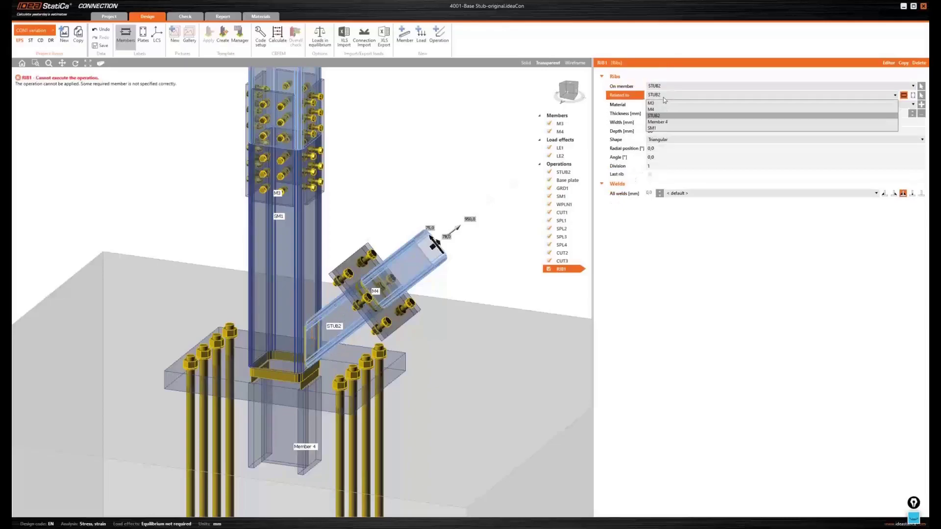
{"action": "left_click", "coordinate": [659, 126]}
{"action": "left_click", "coordinate": [526, 63]}
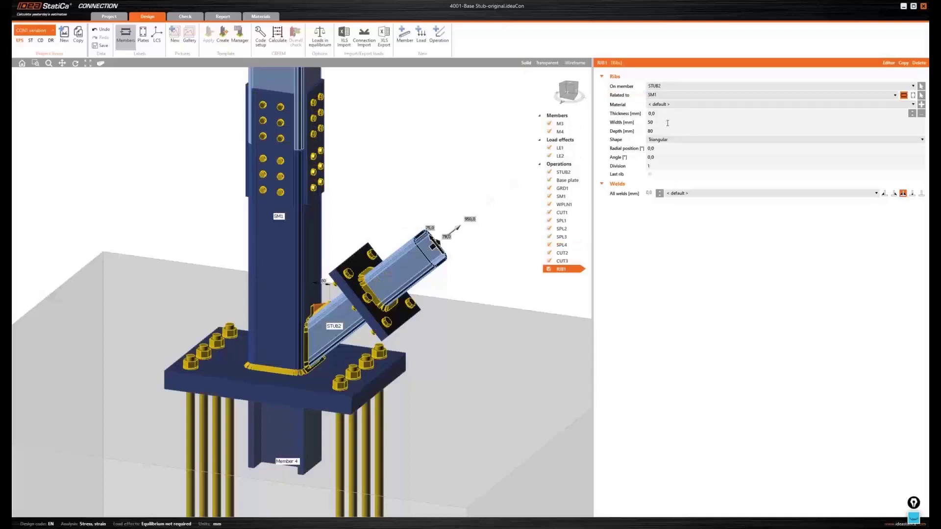
Set the rib's width to 180 mm and its depth to 200 mm.
{"action": "left_click", "coordinate": [566, 93]}
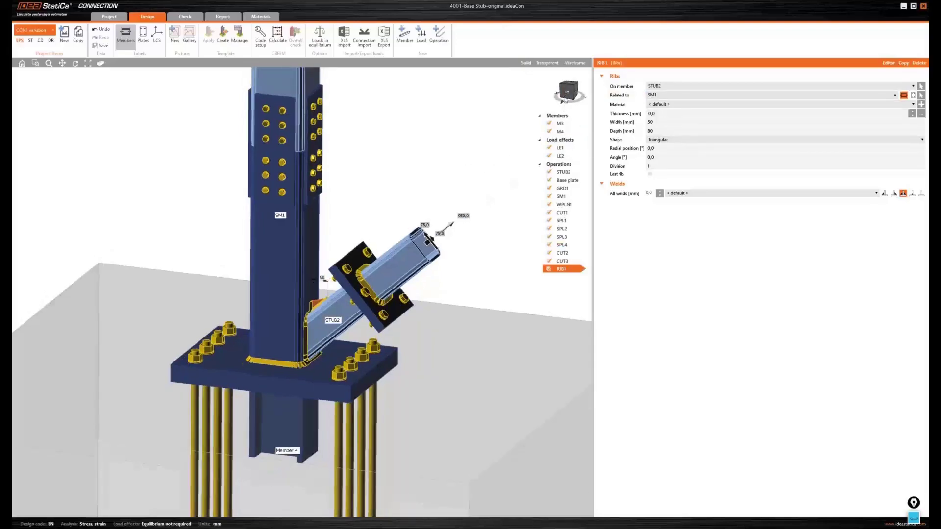
{"action": "scroll", "coordinate": [291, 256], "scroll_direction": "up", "scroll_amount": 3}
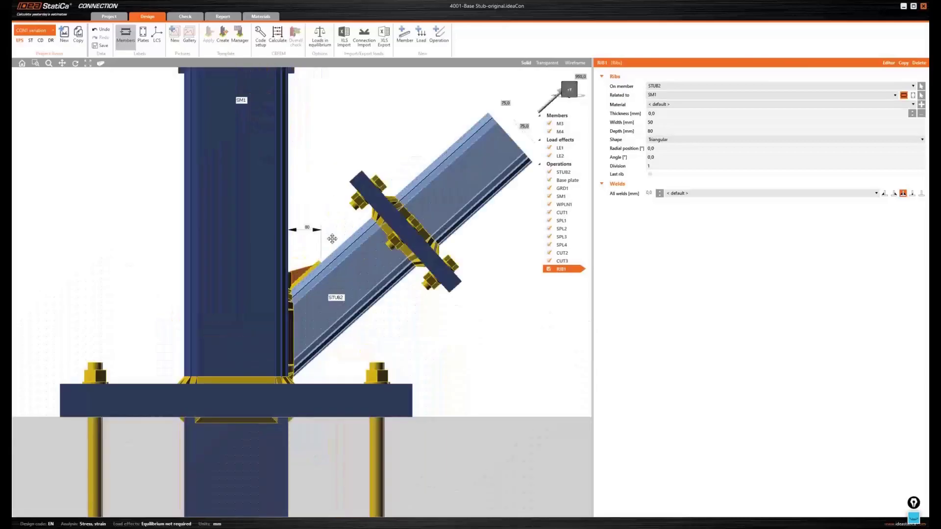
{"action": "middle_click_drag", "start_coordinate": [333, 239], "coordinate": [337, 256]}
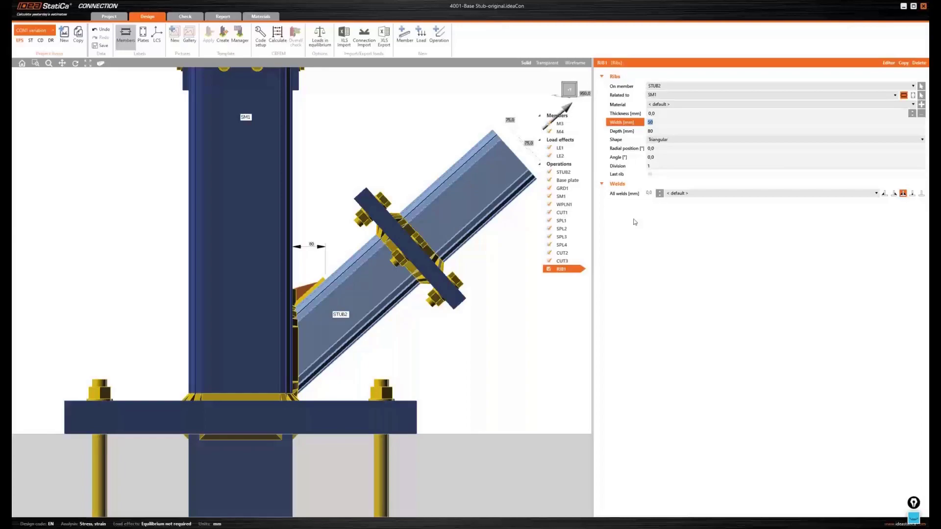
{"action": "type", "text": "180"}
{"action": "key", "text": "Tab"}
{"action": "type", "text": "200"}
{"action": "key", "text": "Tab"}
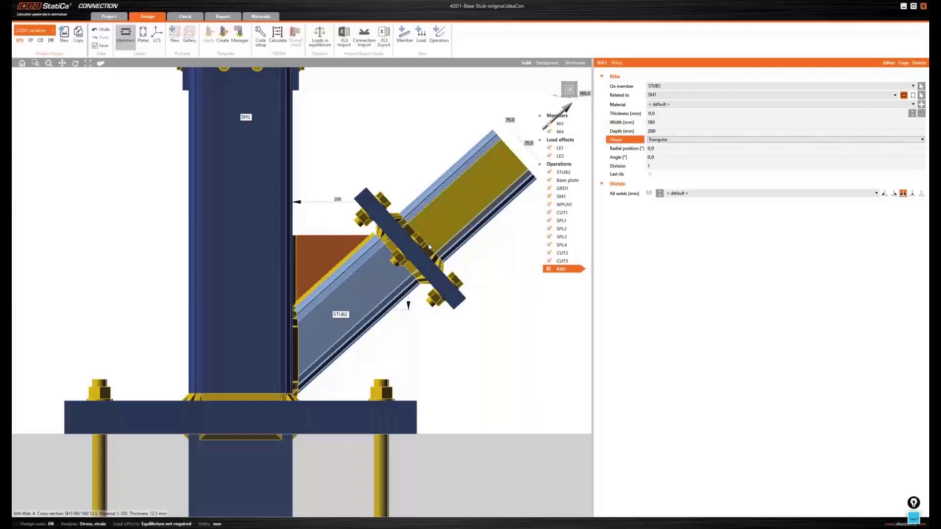
Run the calculation of the remodelled connection variation.
{"action": "middle_click_drag", "start_coordinate": [470, 173], "coordinate": [469, 193]}
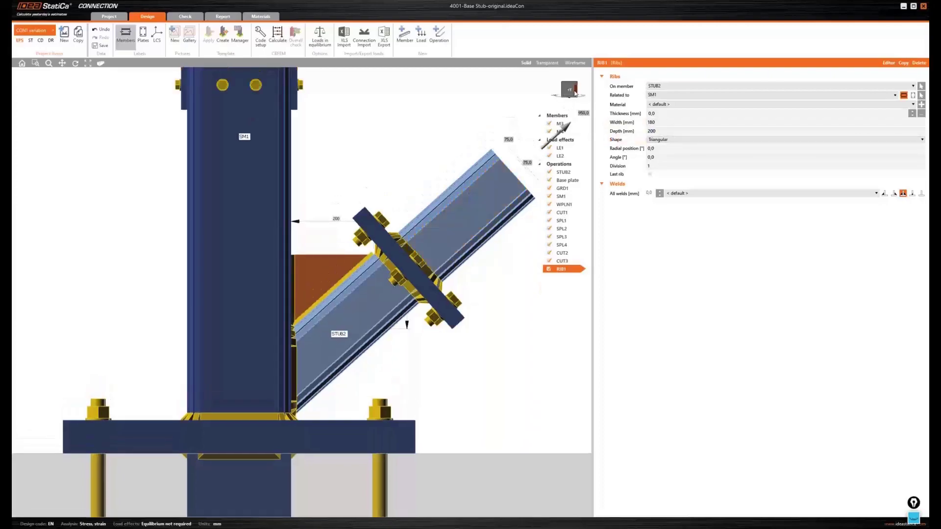
{"action": "left_click", "coordinate": [575, 93]}
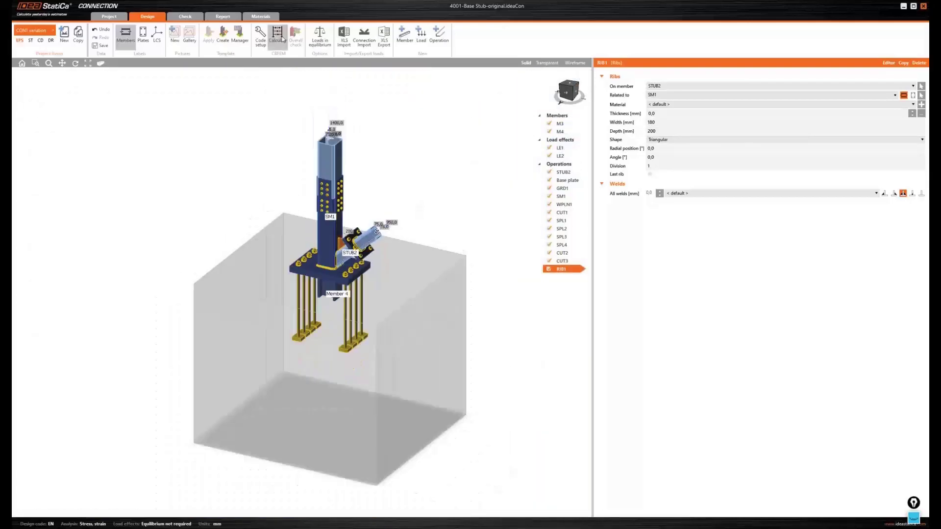
{"action": "left_click", "coordinate": [278, 37]}
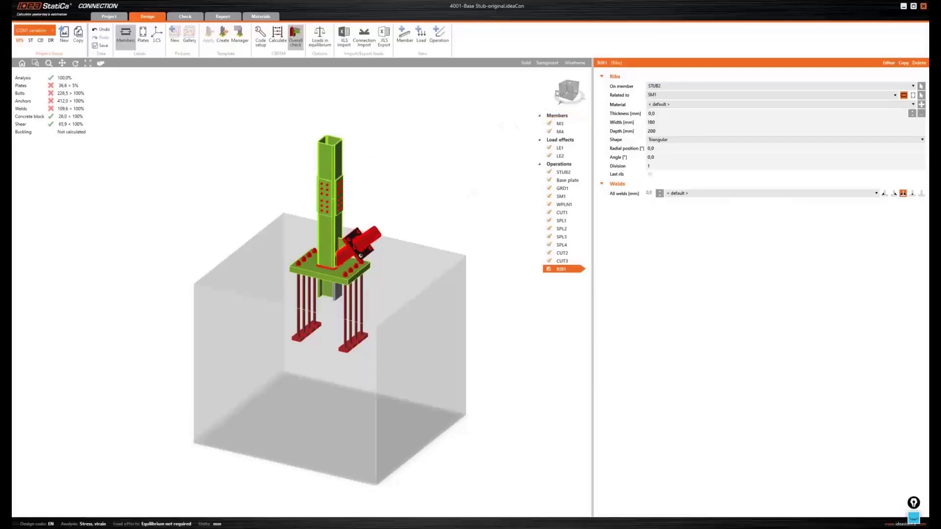
Display the strain check of the connection and examine the stub, its end plates and the base plate area.
{"action": "left_click_drag", "start_coordinate": [567, 94], "coordinate": [560, 95]}
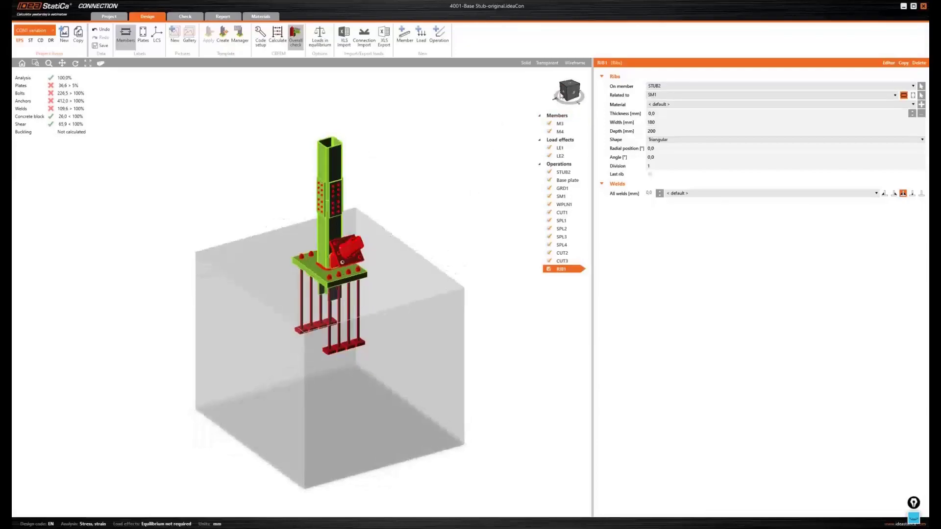
{"action": "left_click_drag", "start_coordinate": [561, 95], "coordinate": [397, 77]}
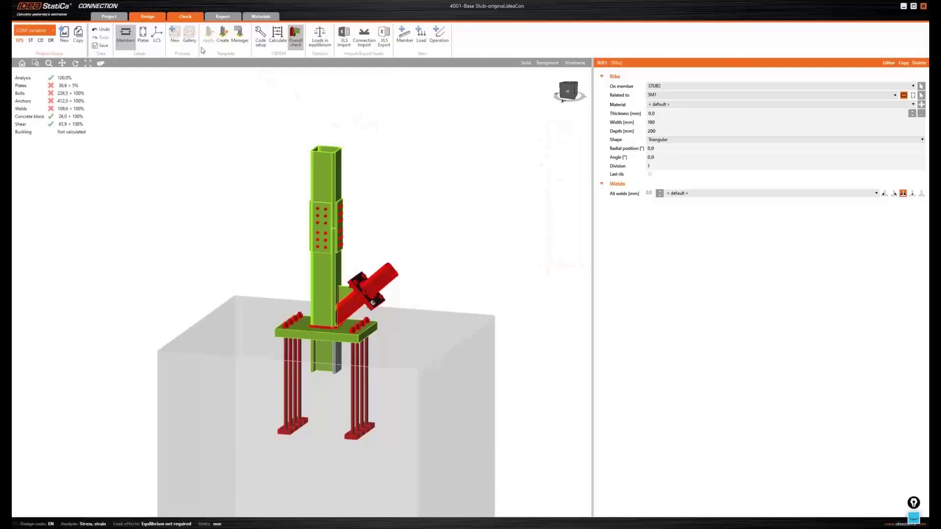
{"action": "left_click", "coordinate": [259, 39]}
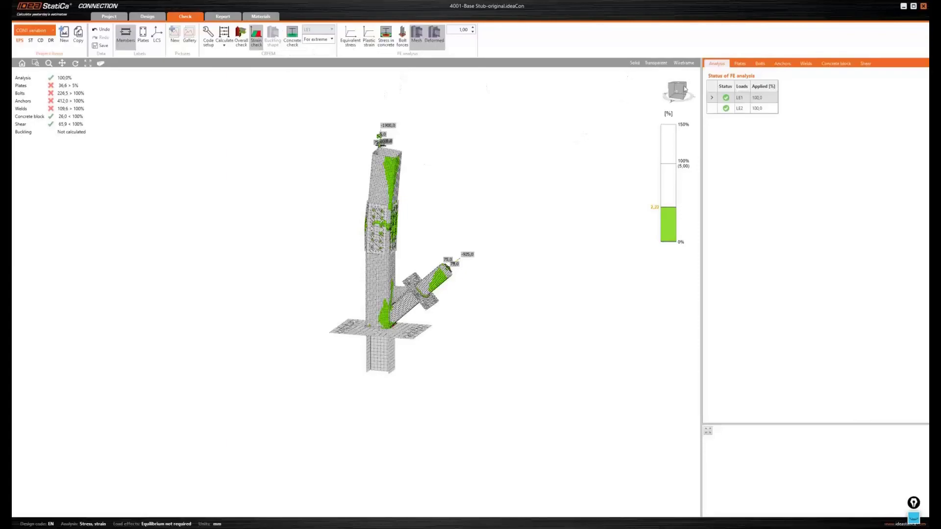
{"action": "left_click_drag", "start_coordinate": [679, 95], "coordinate": [640, 129]}
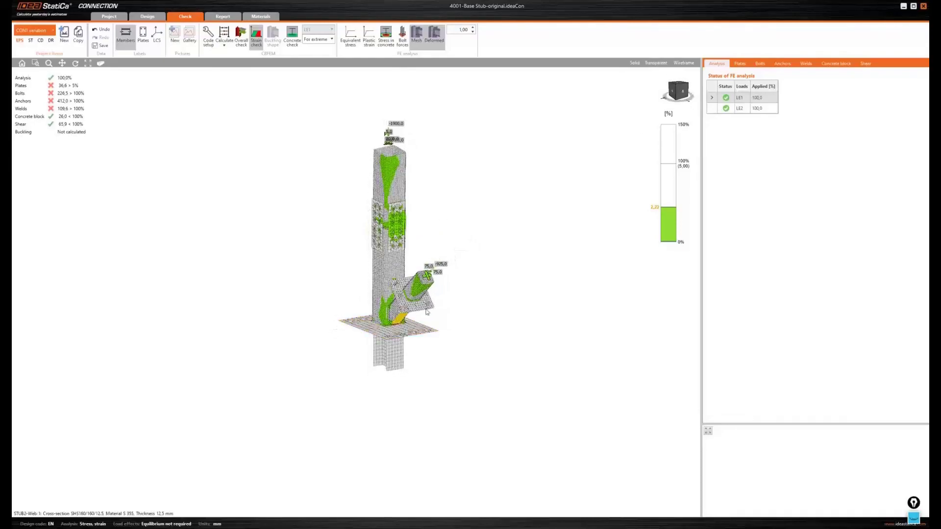
{"action": "scroll", "coordinate": [427, 314], "scroll_direction": "up", "scroll_amount": 2}
{"action": "scroll", "coordinate": [427, 313], "scroll_direction": "up", "scroll_amount": 2}
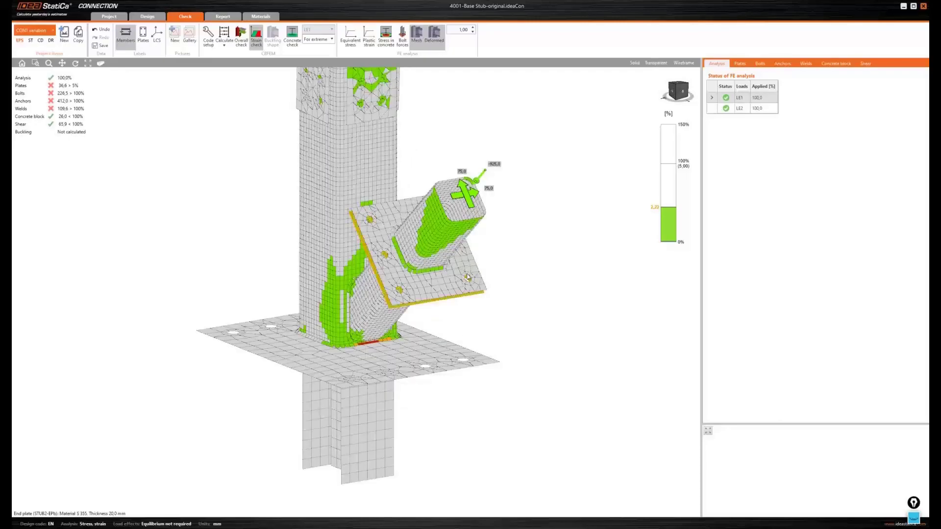
{"action": "mouse_move", "coordinate": [558, 214]}
{"action": "middle_mouse_down"}
{"action": "mouse_move", "coordinate": [558, 237]}
{"action": "mouse_move", "coordinate": [558, 223]}
{"action": "middle_mouse_up"}
Show the plate check results for end plate STUB2-EPa and widen the results area beside the model.
{"action": "left_click", "coordinate": [739, 64]}
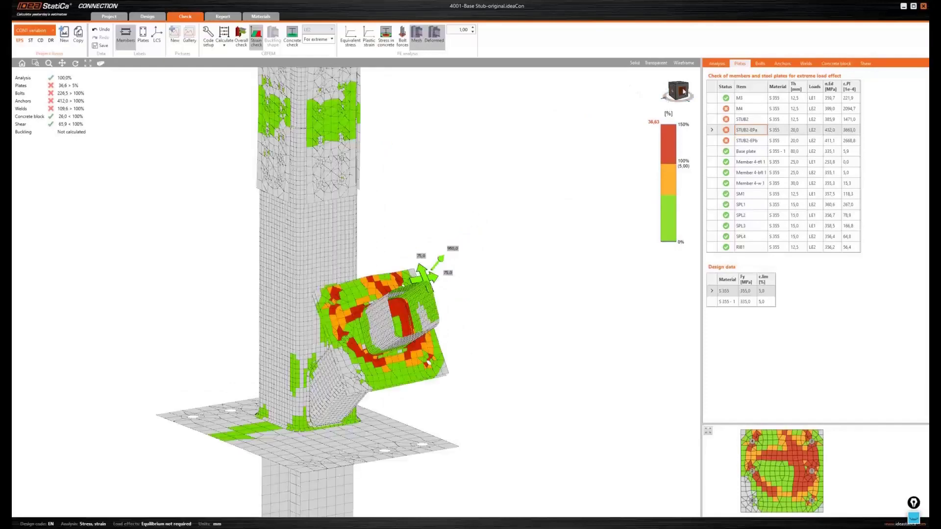
{"action": "left_click_drag", "start_coordinate": [684, 91], "coordinate": [693, 99]}
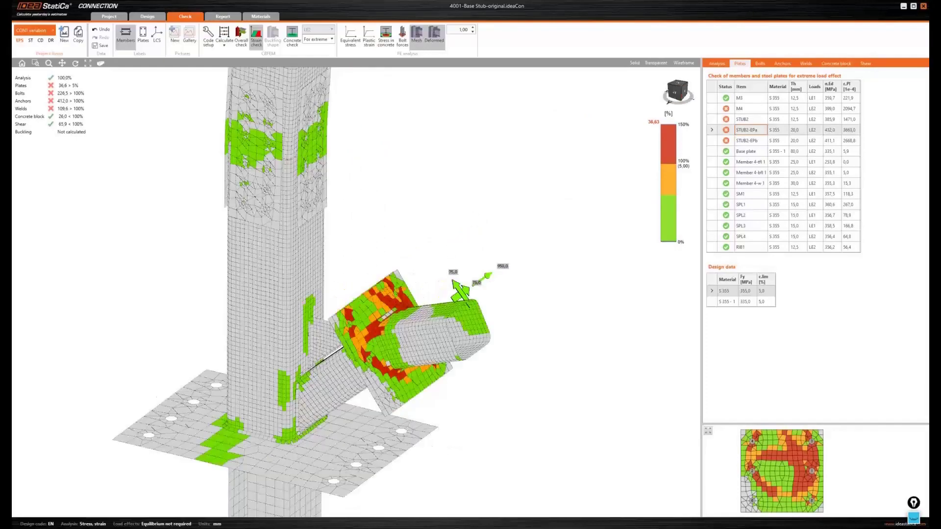
{"action": "scroll", "coordinate": [463, 177], "scroll_direction": "down", "scroll_amount": 5}
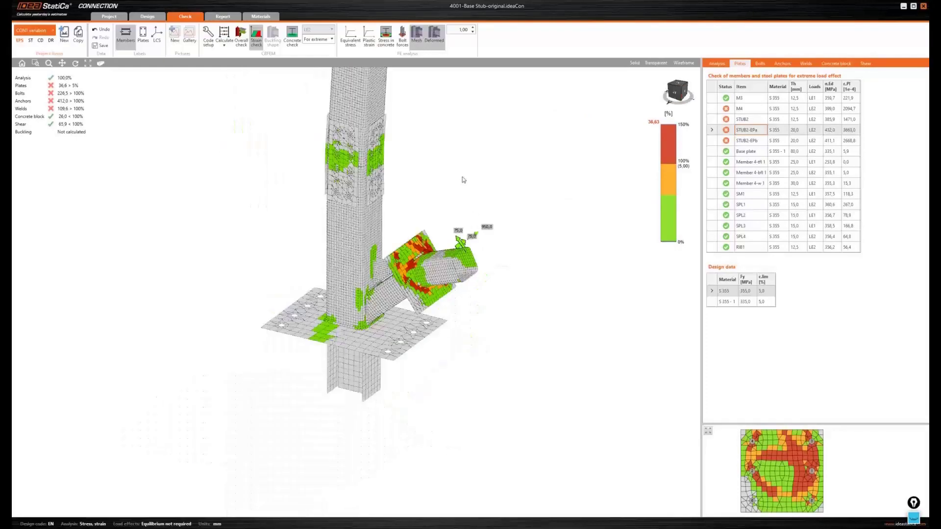
{"action": "middle_click_drag", "start_coordinate": [413, 205], "coordinate": [409, 237]}
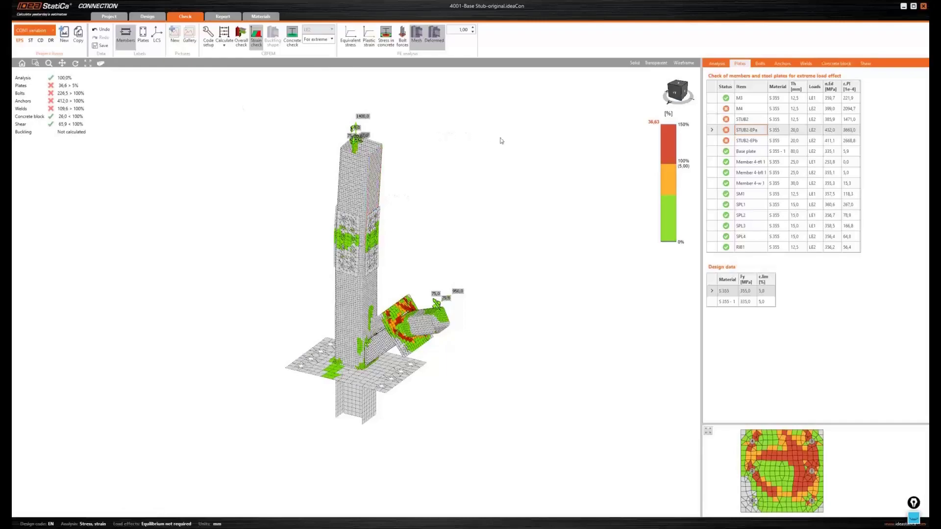
{"action": "middle_click_drag", "start_coordinate": [418, 199], "coordinate": [405, 204]}
{"action": "left_click_drag", "start_coordinate": [701, 303], "coordinate": [492, 308]}
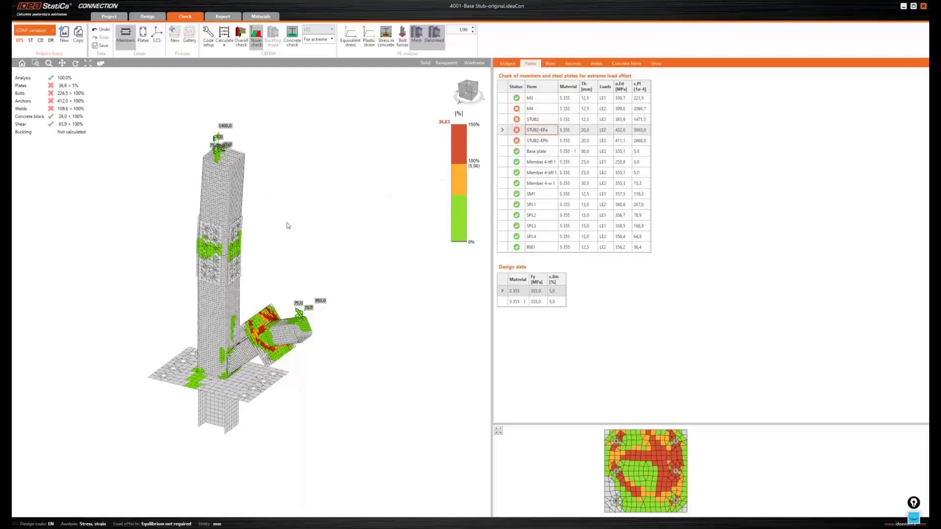
{"action": "middle_click_drag", "start_coordinate": [353, 225], "coordinate": [382, 190]}
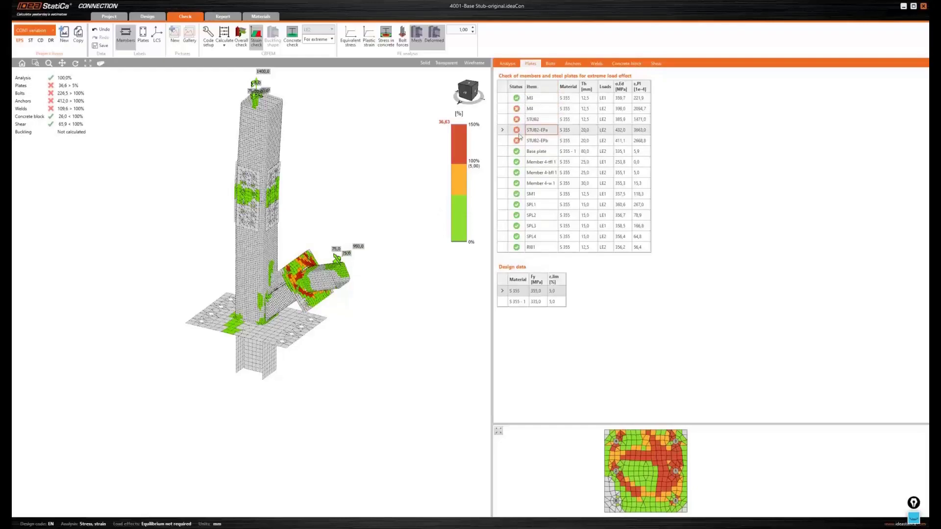
Enlarge the plate detail view and examine the strain distribution of M4 and end plate STUB2-EPa.
{"action": "left_click_drag", "start_coordinate": [566, 424], "coordinate": [561, 359]}
{"action": "left_click", "coordinate": [532, 111]}
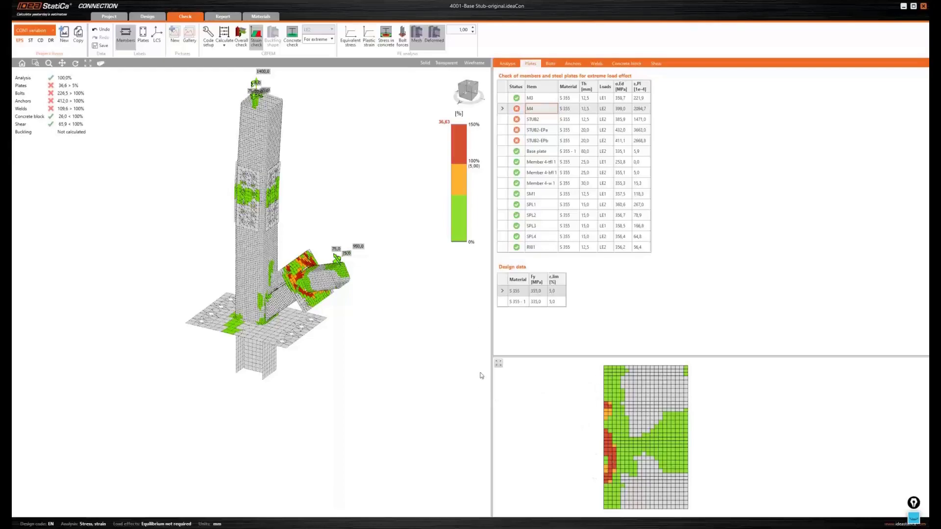
{"action": "left_click", "coordinate": [546, 131]}
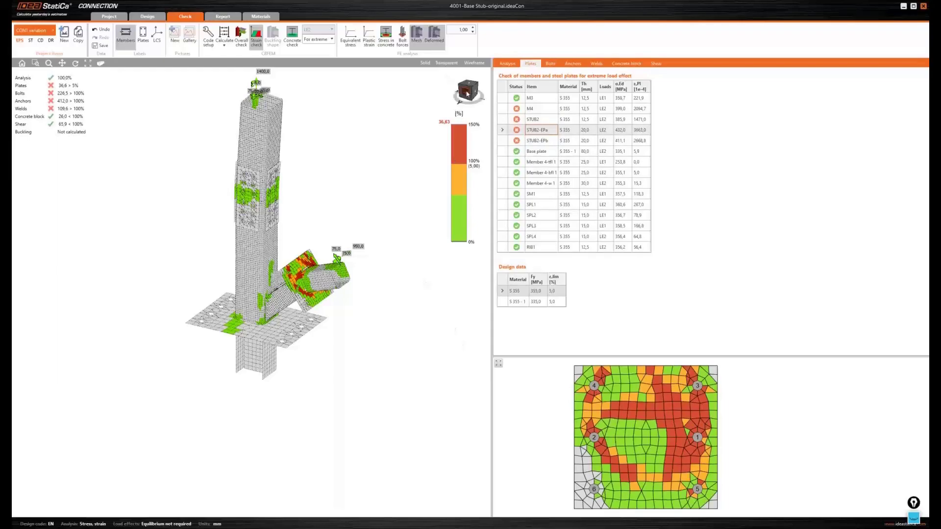
{"action": "left_click_drag", "start_coordinate": [467, 93], "coordinate": [445, 85]}
{"action": "scroll", "coordinate": [229, 280], "scroll_direction": "up", "scroll_amount": 3}
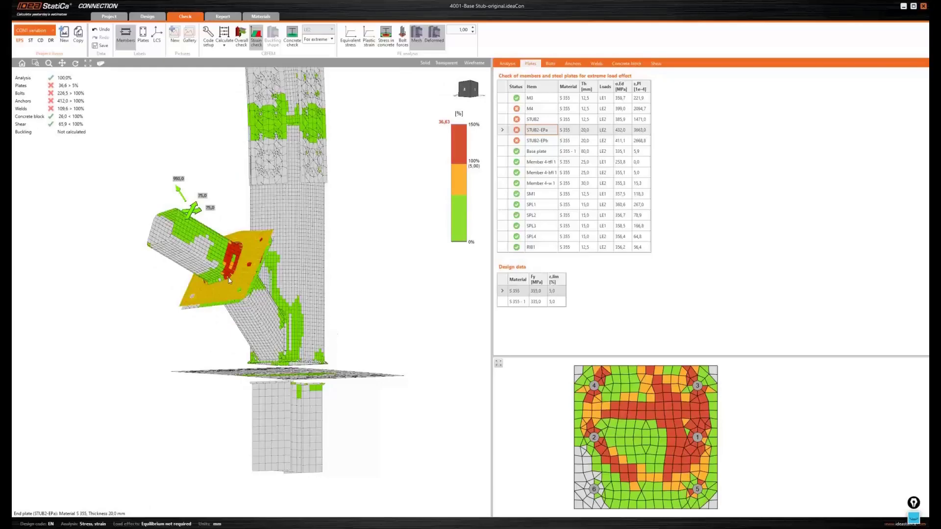
{"action": "scroll", "coordinate": [228, 278], "scroll_direction": "up", "scroll_amount": 3}
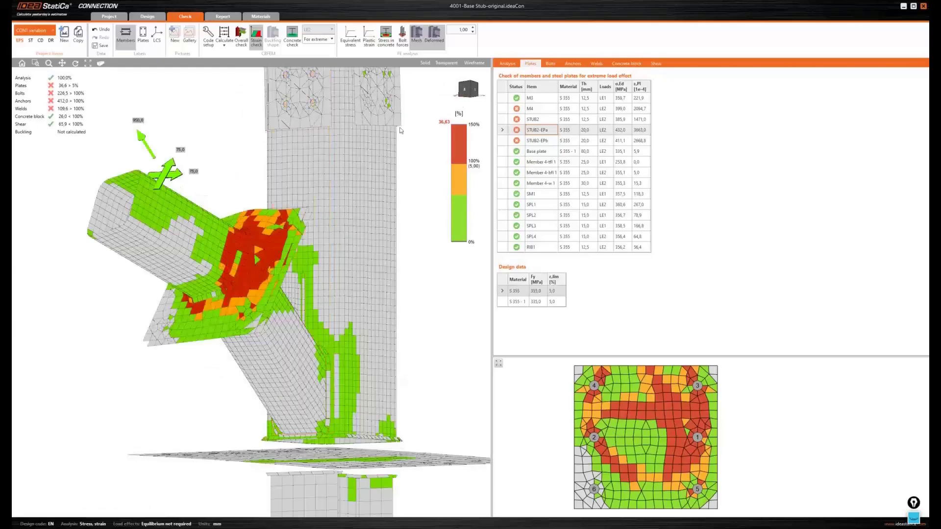
{"action": "scroll", "coordinate": [367, 199], "scroll_direction": "down", "scroll_amount": 5}
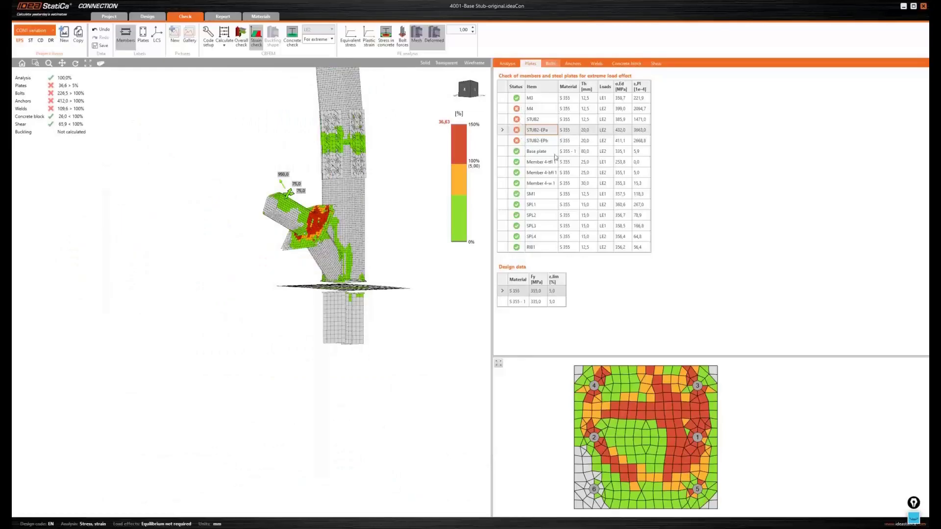
Show the bolt check results, select bolt B19 and examine the splice it belongs to in the model.
{"action": "left_click", "coordinate": [551, 63]}
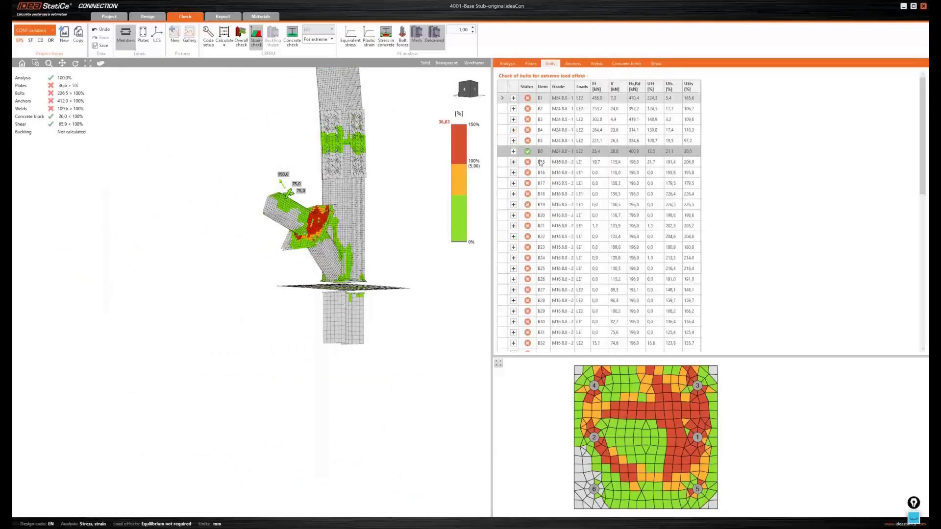
{"action": "left_click", "coordinate": [552, 206]}
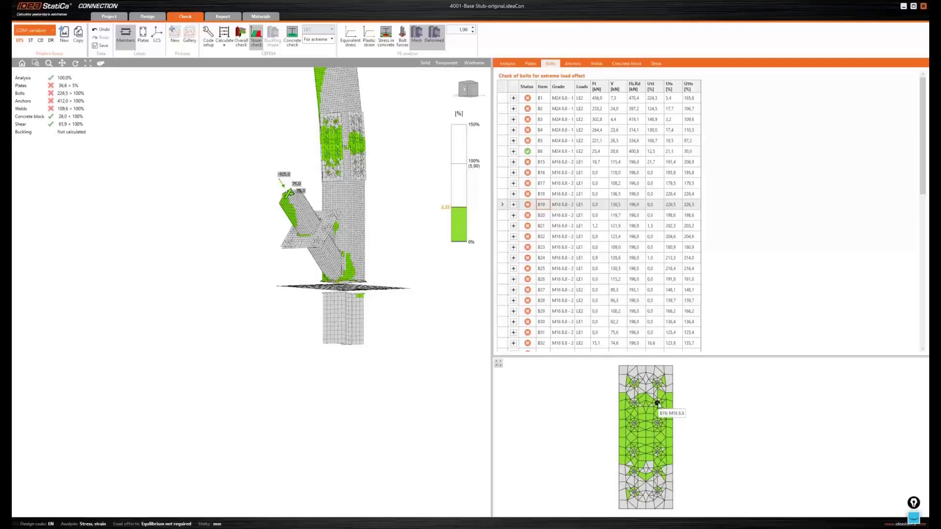
{"action": "middle_click_drag", "start_coordinate": [344, 308], "coordinate": [323, 380]}
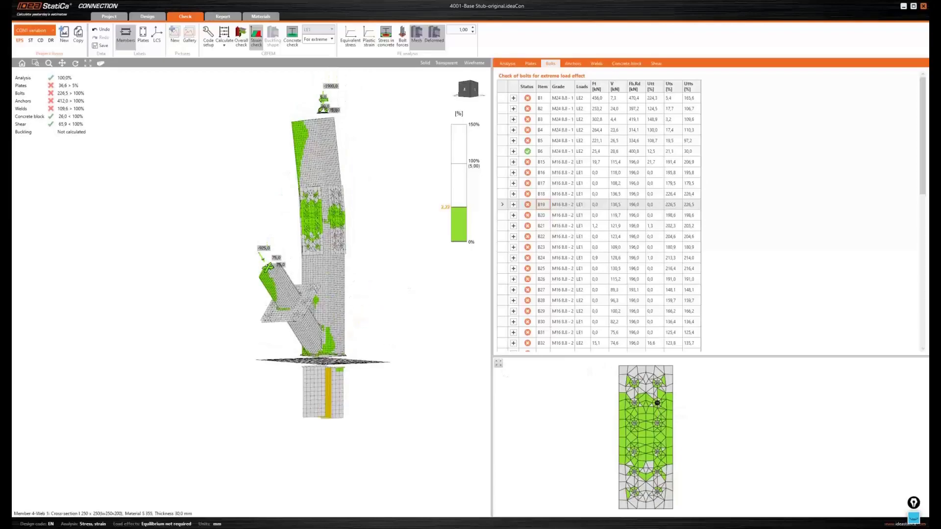
{"action": "scroll", "coordinate": [472, 92], "scroll_direction": "up", "scroll_amount": 1}
{"action": "scroll", "coordinate": [472, 91], "scroll_direction": "up", "scroll_amount": 2}
{"action": "scroll", "coordinate": [472, 91], "scroll_direction": "up", "scroll_amount": 2}
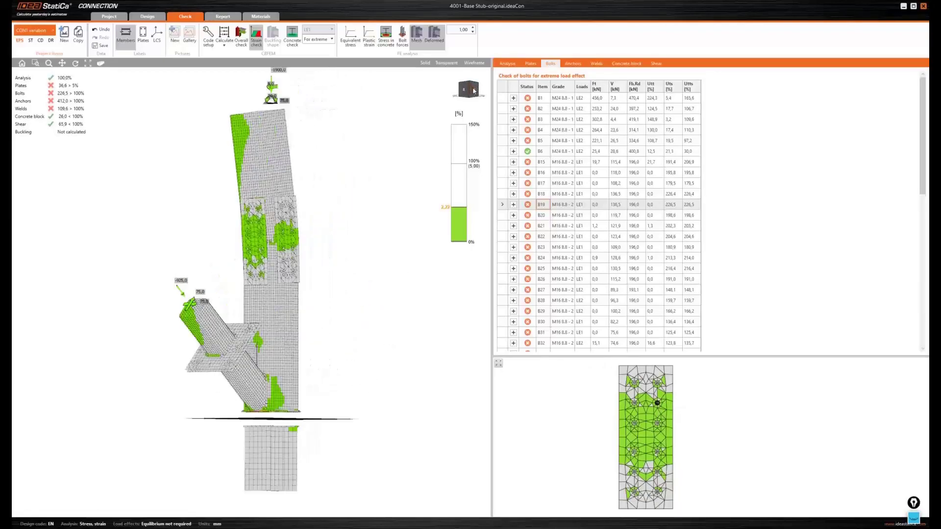
Turn off the deformed shape and examine the undeformed model around splice plate SPL1.
{"action": "left_click_drag", "start_coordinate": [469, 91], "coordinate": [403, 95]}
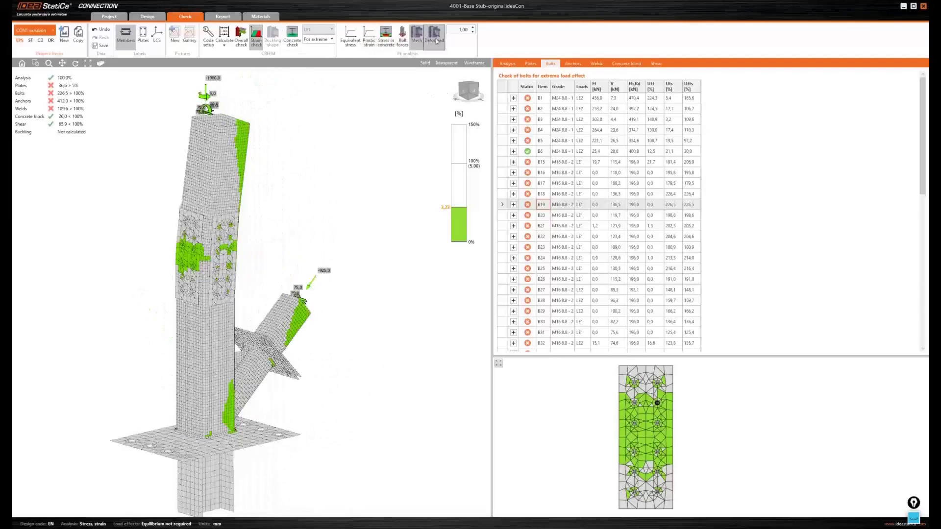
{"action": "left_click", "coordinate": [425, 63]}
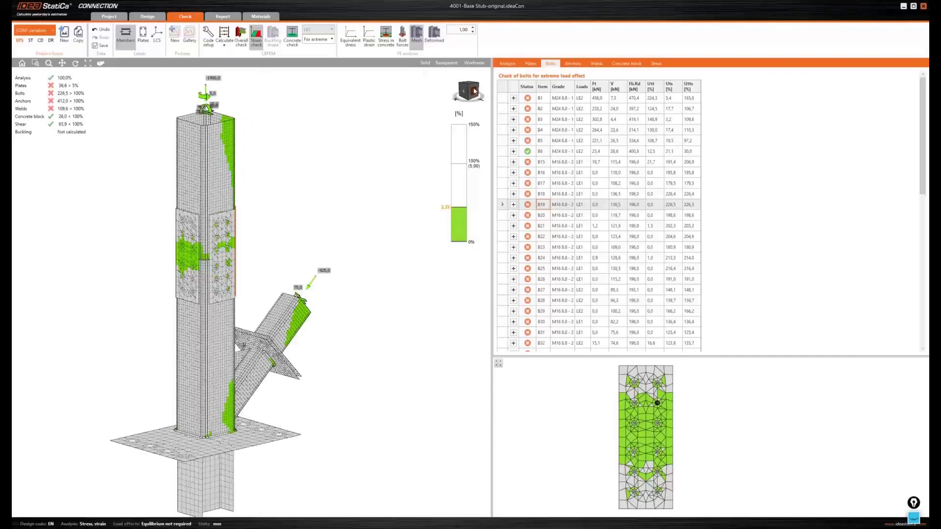
{"action": "left_click_drag", "start_coordinate": [470, 93], "coordinate": [450, 93]}
{"action": "scroll", "coordinate": [239, 209], "scroll_direction": "up", "scroll_amount": 2}
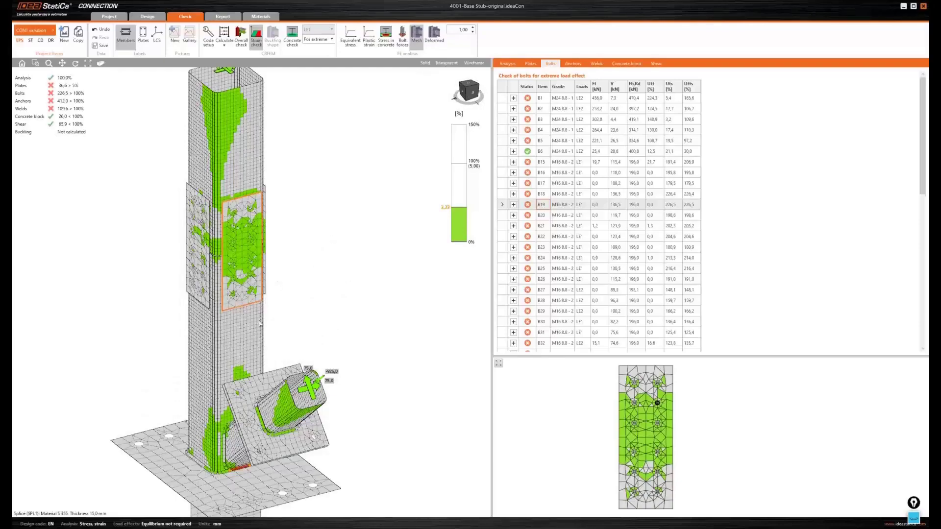
Expand the detailed check of bolt B19 and read through to its utilization in shear.
{"action": "left_click", "coordinate": [513, 205]}
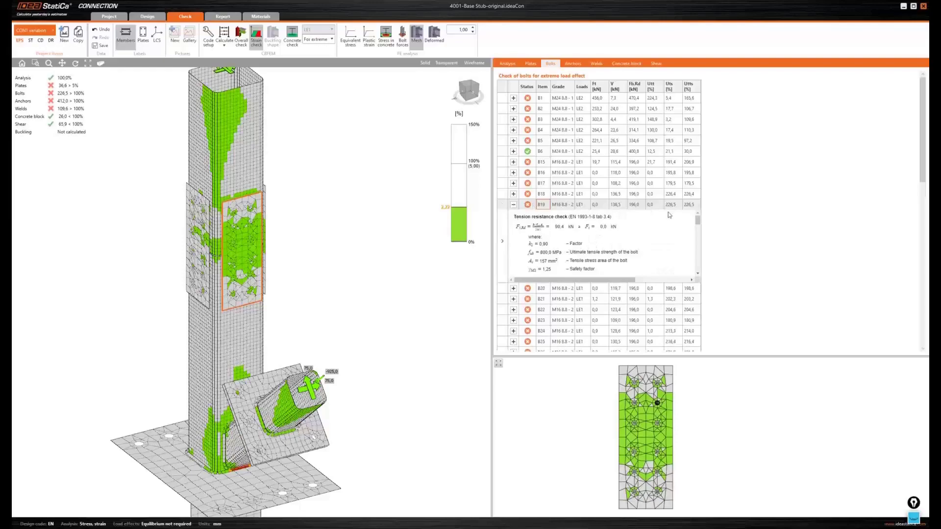
{"action": "scroll", "coordinate": [699, 222], "scroll_direction": "down", "scroll_amount": 1}
{"action": "scroll", "coordinate": [699, 222], "scroll_direction": "down", "scroll_amount": 5}
{"action": "left_click_drag", "start_coordinate": [700, 235], "coordinate": [699, 258]}
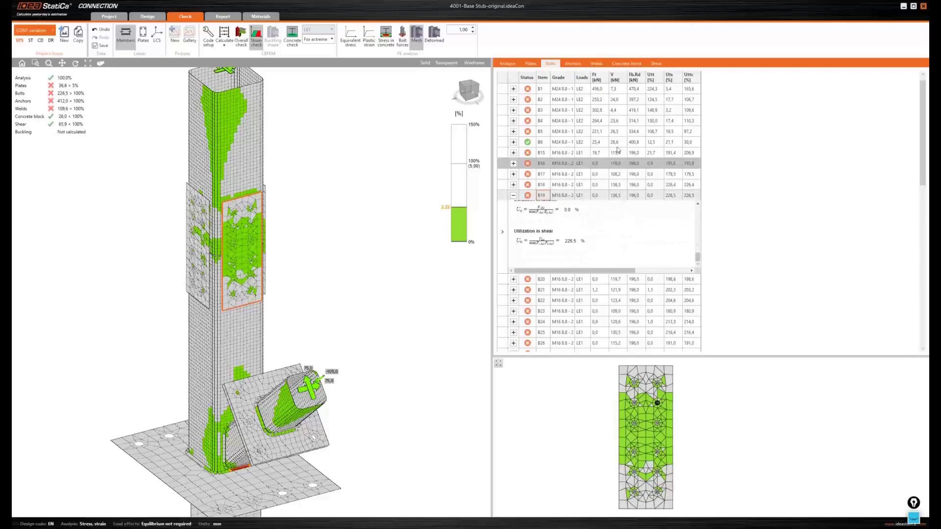
Show the weld check results and examine the M4 weld on end plate STUB2-EPa up close.
{"action": "left_click", "coordinate": [582, 66]}
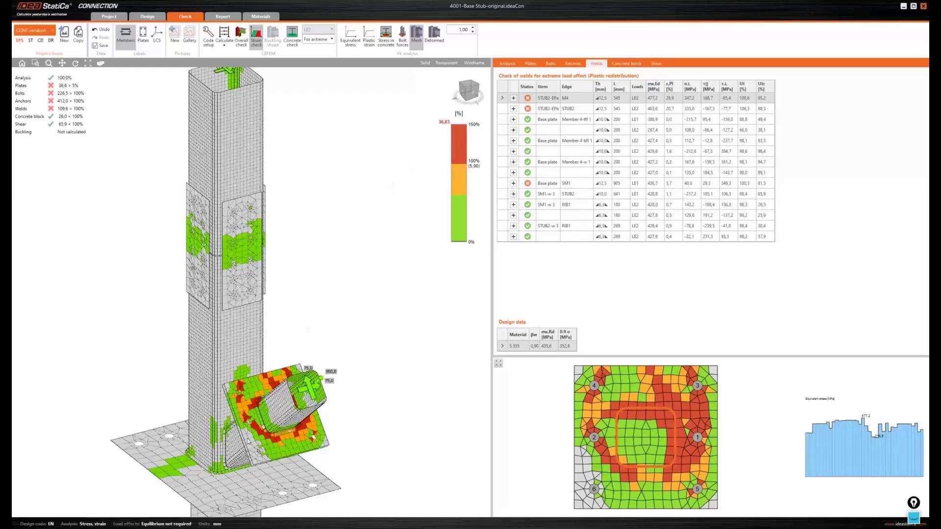
{"action": "scroll", "coordinate": [265, 448], "scroll_direction": "up", "scroll_amount": 2}
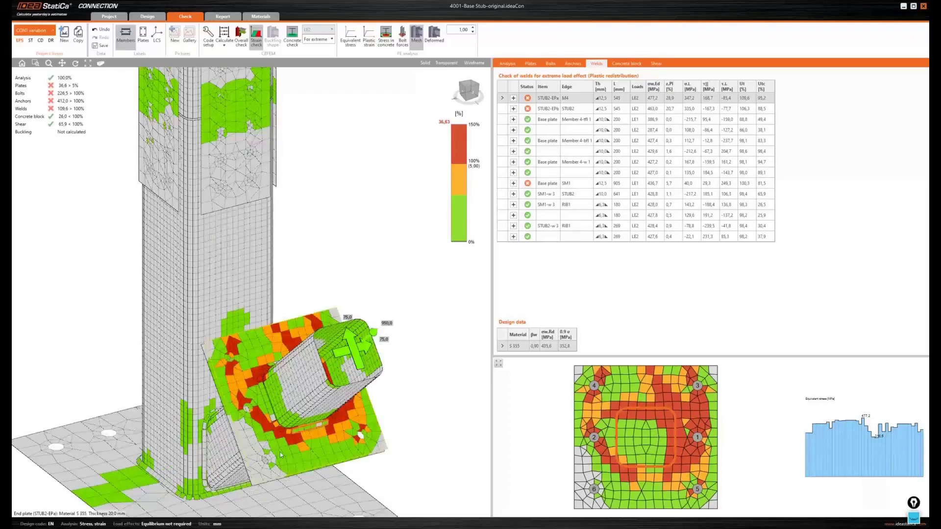
{"action": "scroll", "coordinate": [287, 449], "scroll_direction": "up", "scroll_amount": 2}
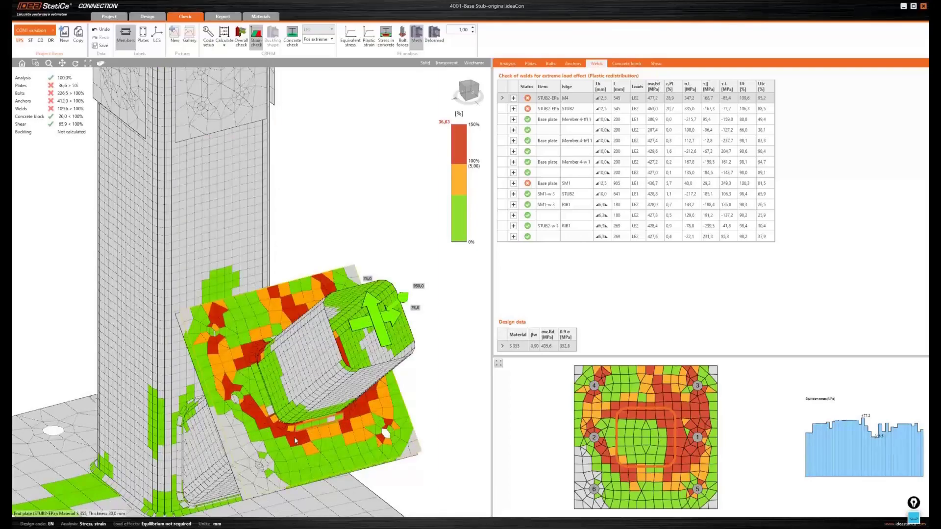
{"action": "scroll", "coordinate": [295, 441], "scroll_direction": "up", "scroll_amount": 4}
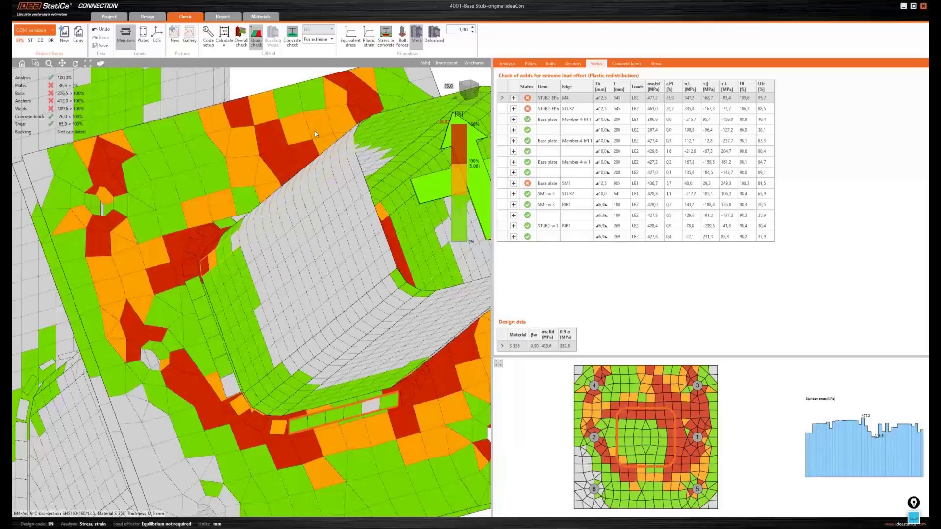
{"action": "left_click", "coordinate": [460, 415]}
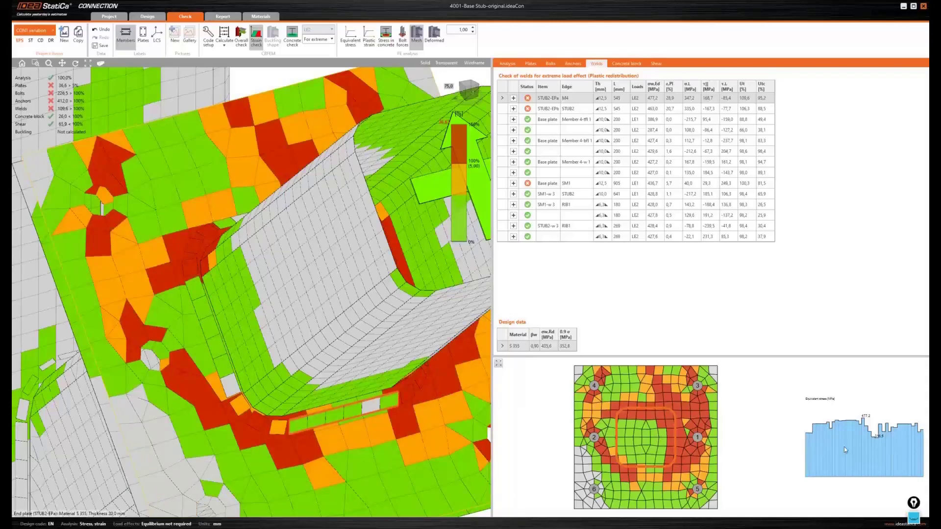
Review the detailed resistance check of the weld between STUB2-EPa and M4, then collapse it.
{"action": "left_click", "coordinate": [514, 98]}
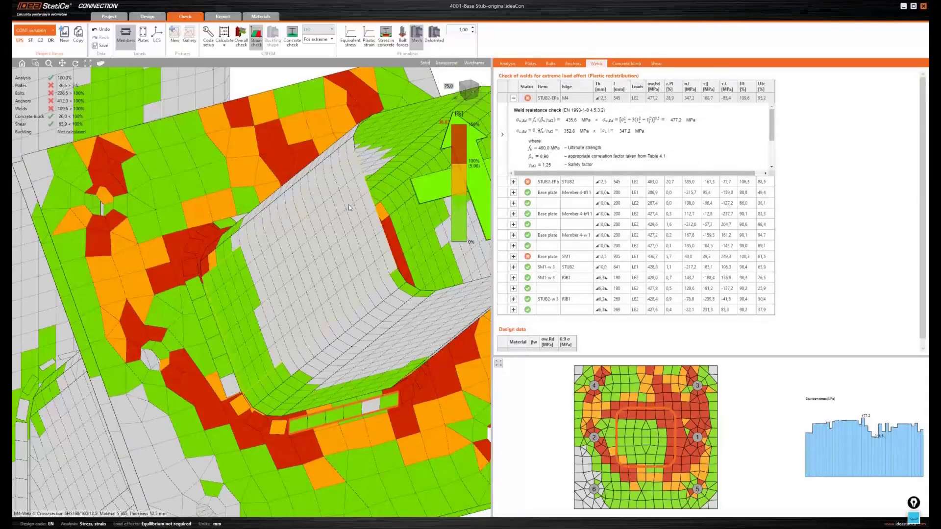
{"action": "right_click_drag", "start_coordinate": [349, 204], "coordinate": [308, 276]}
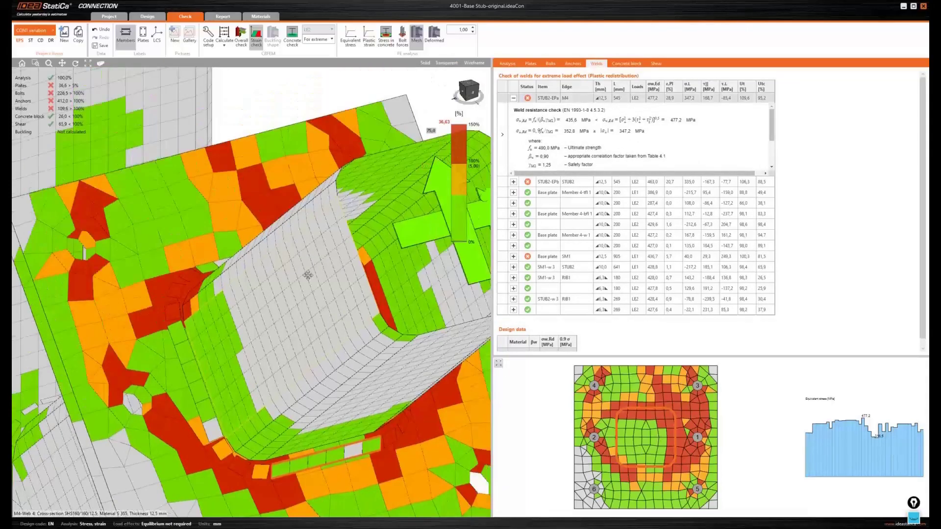
{"action": "scroll", "coordinate": [308, 275], "scroll_direction": "down", "scroll_amount": 5}
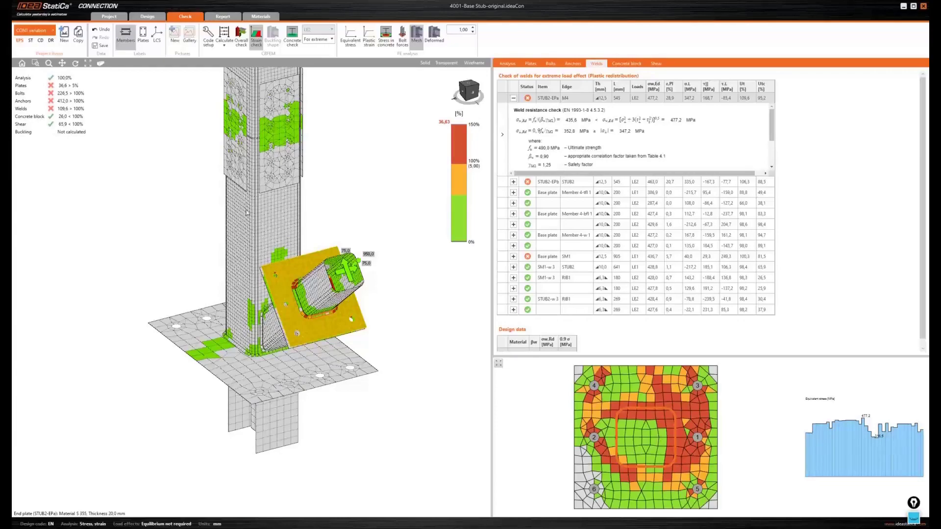
{"action": "left_click", "coordinate": [513, 98]}
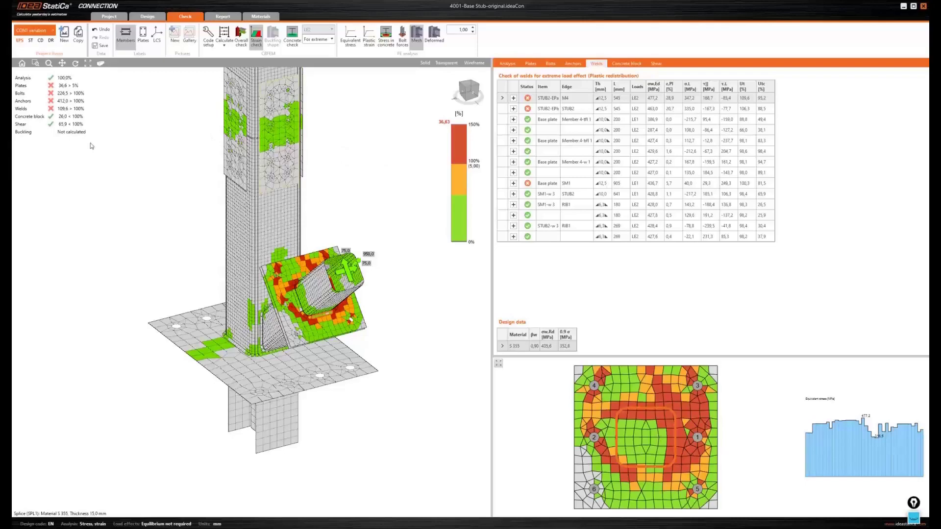
Return to the connection design, display the properties of member M3 and view the whole connection model.
{"action": "middle_click_drag", "start_coordinate": [347, 226], "coordinate": [354, 289]}
{"action": "left_click", "coordinate": [147, 17]}
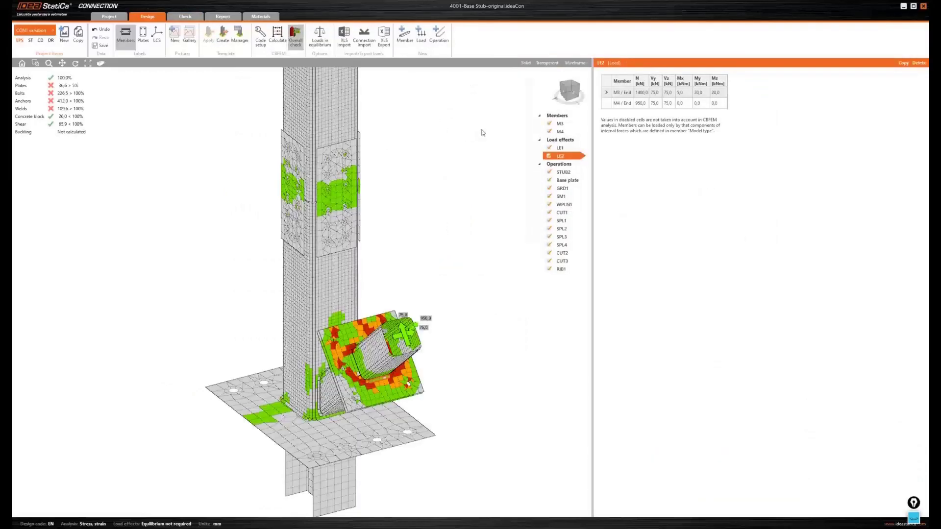
{"action": "left_click", "coordinate": [560, 124]}
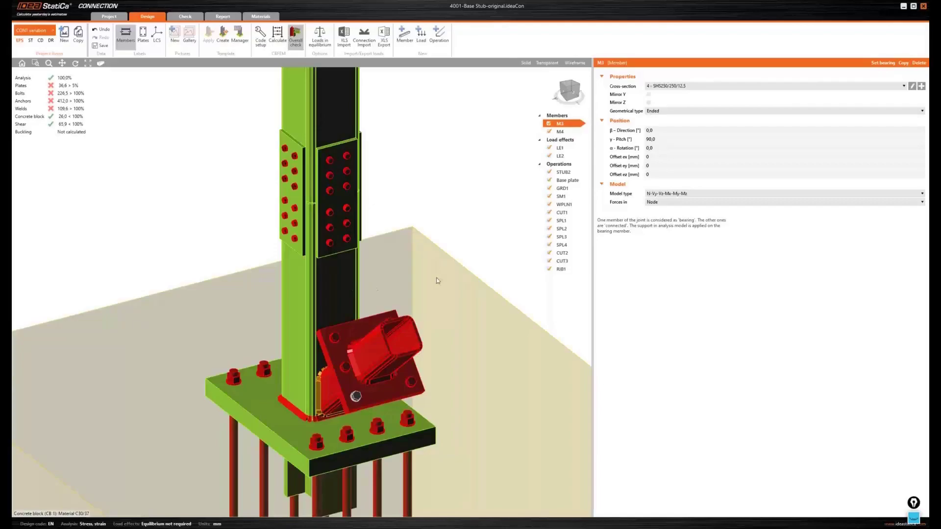
{"action": "middle_click_drag", "start_coordinate": [414, 268], "coordinate": [395, 323]}
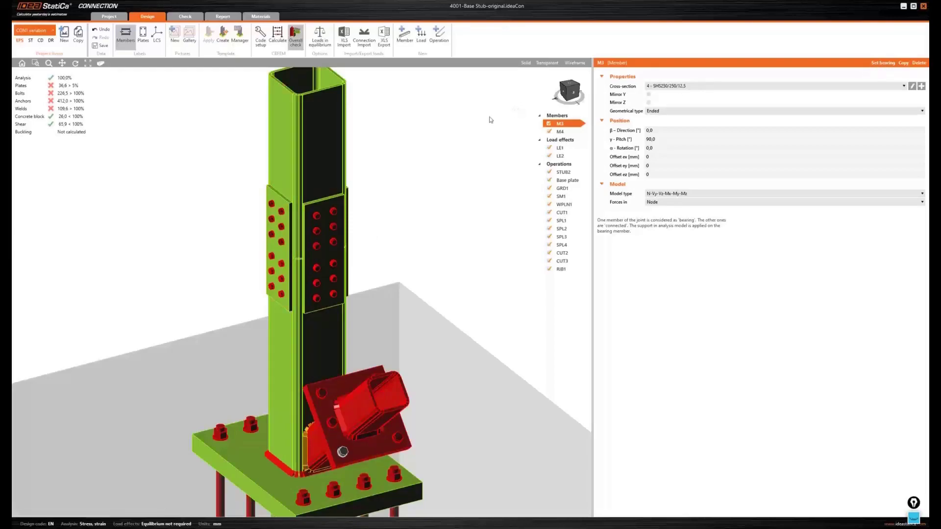
{"action": "scroll", "coordinate": [436, 158], "scroll_direction": "down", "scroll_amount": 2}
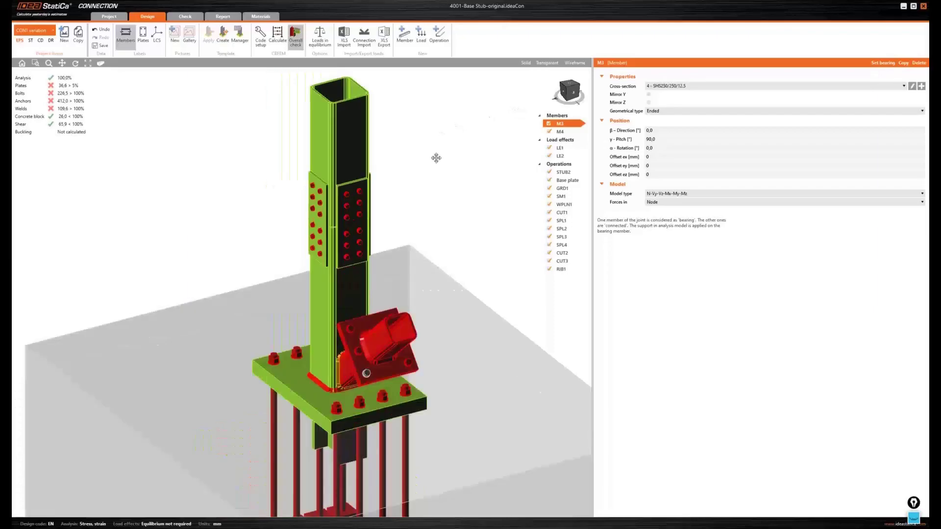
{"action": "middle_click_drag", "start_coordinate": [436, 158], "coordinate": [420, 233]}
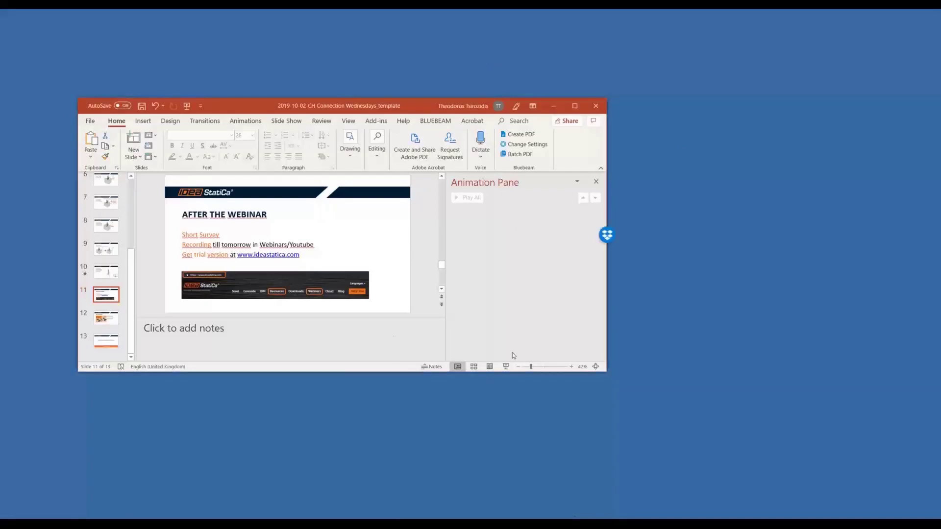
In PowerPoint, maximize the presentation and start the slide show from the "After the webinar" slide.
{"action": "left_click", "coordinate": [575, 106]}
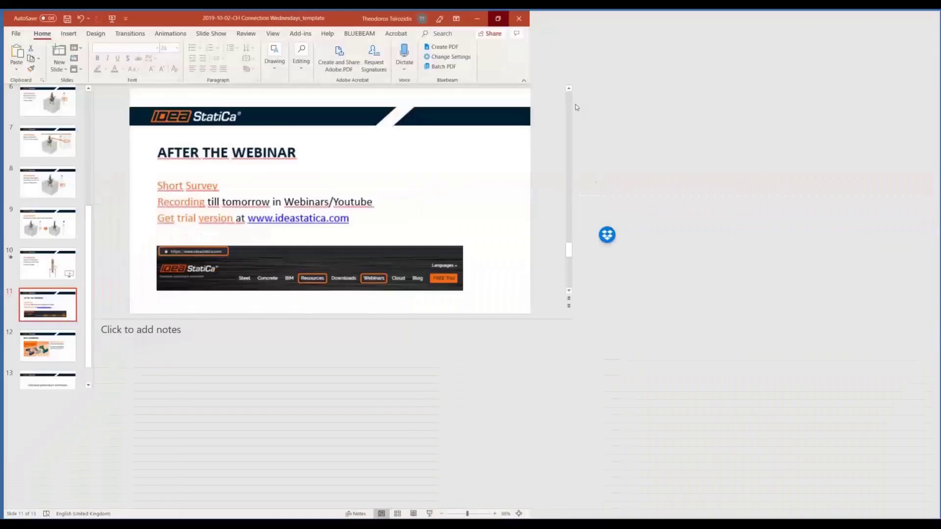
{"action": "key", "text": "shift+F5"}
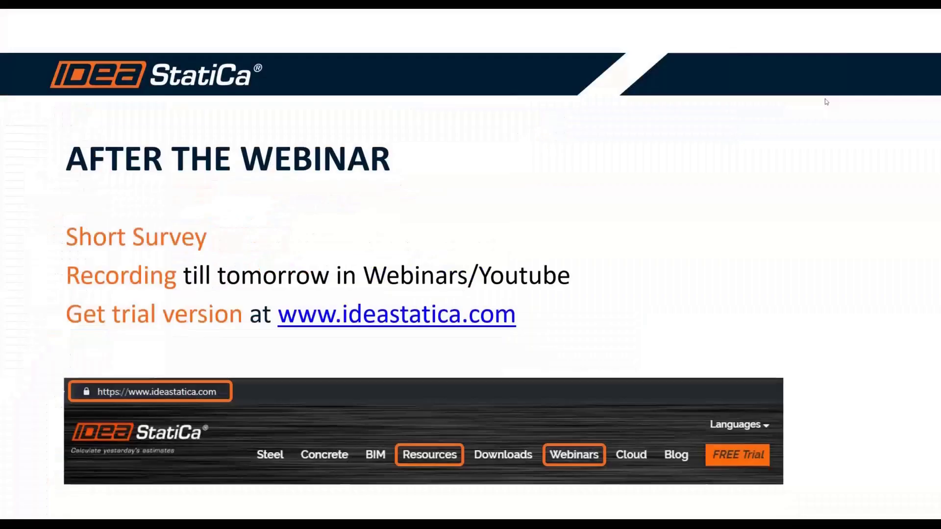